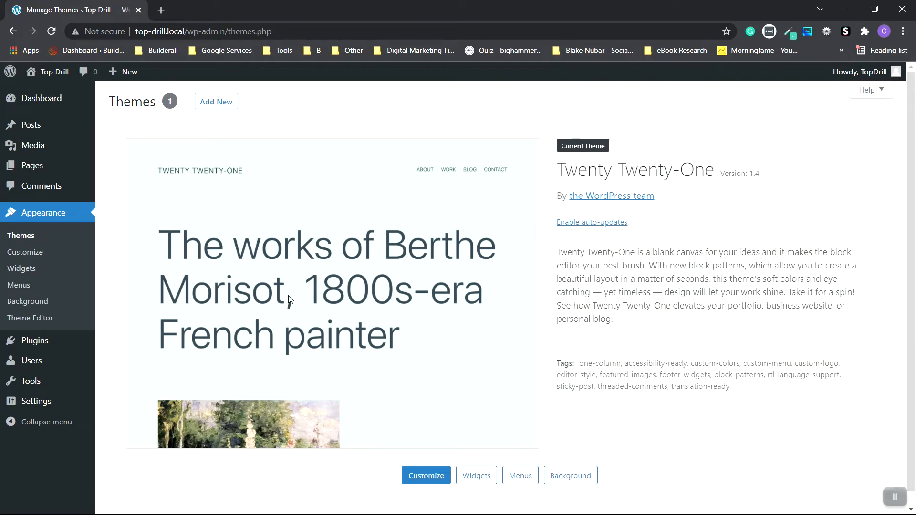
Search the theme directory for kadence, and install and activate the Kadence theme.
click(217, 104)
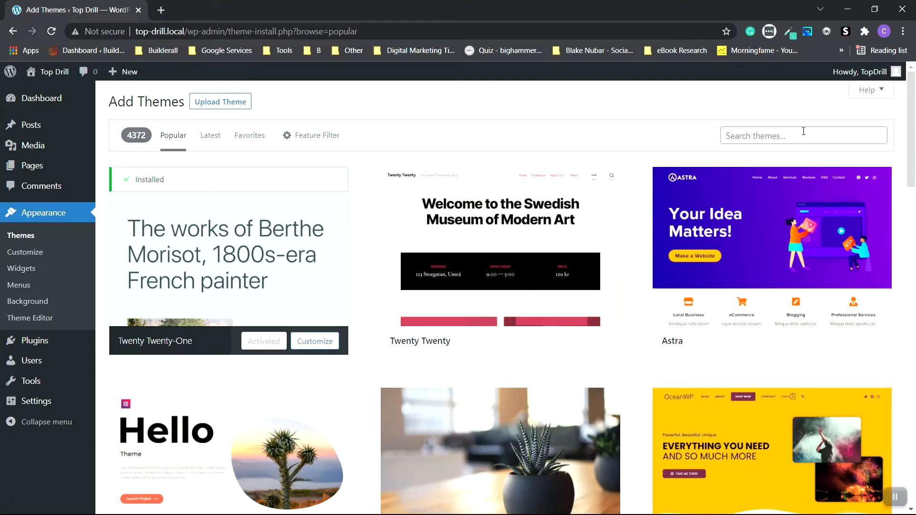
click(780, 137)
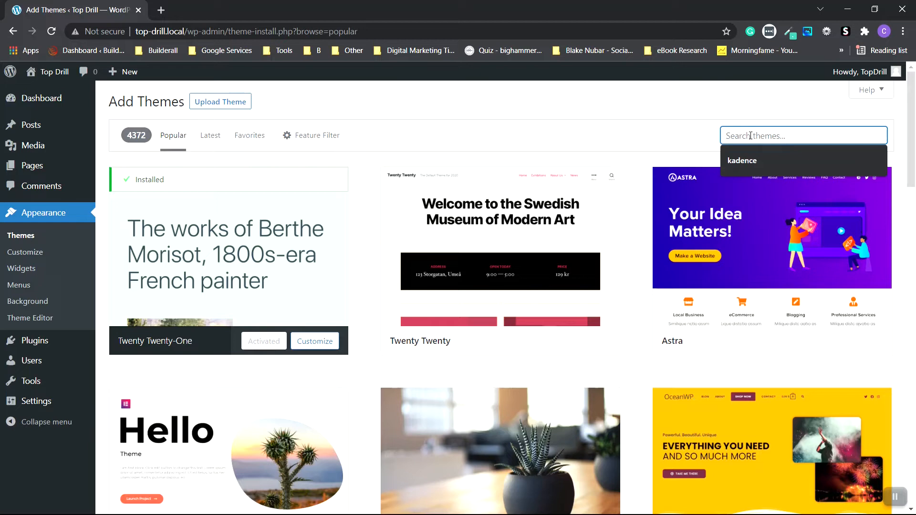
text(kad)
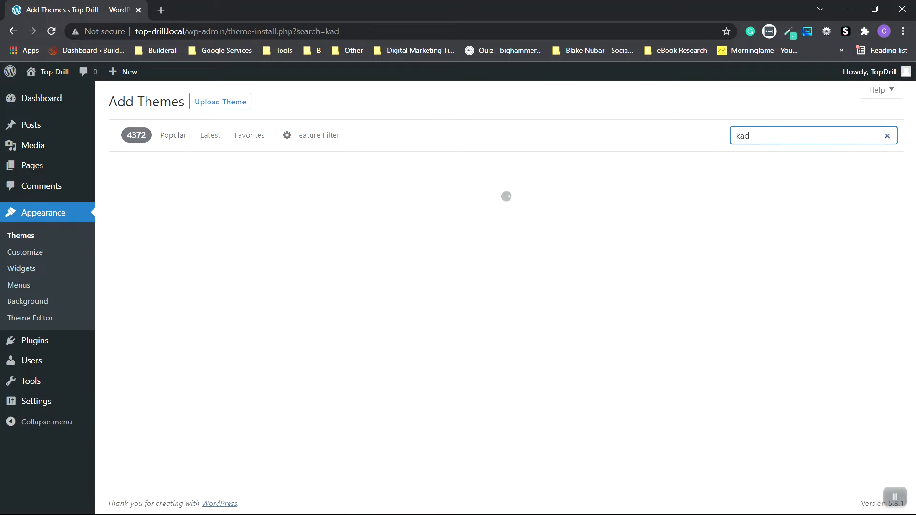
text(ence)
mouse_move(307, 192)
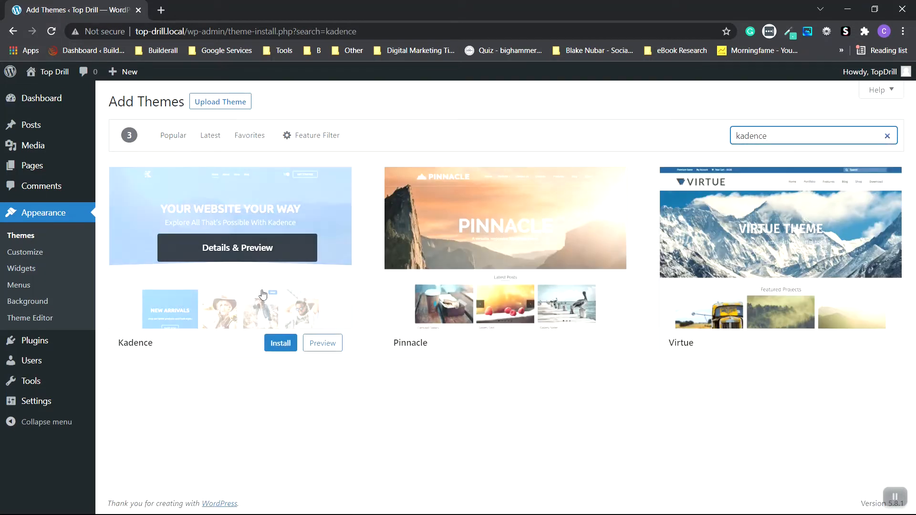
click(280, 345)
click(259, 344)
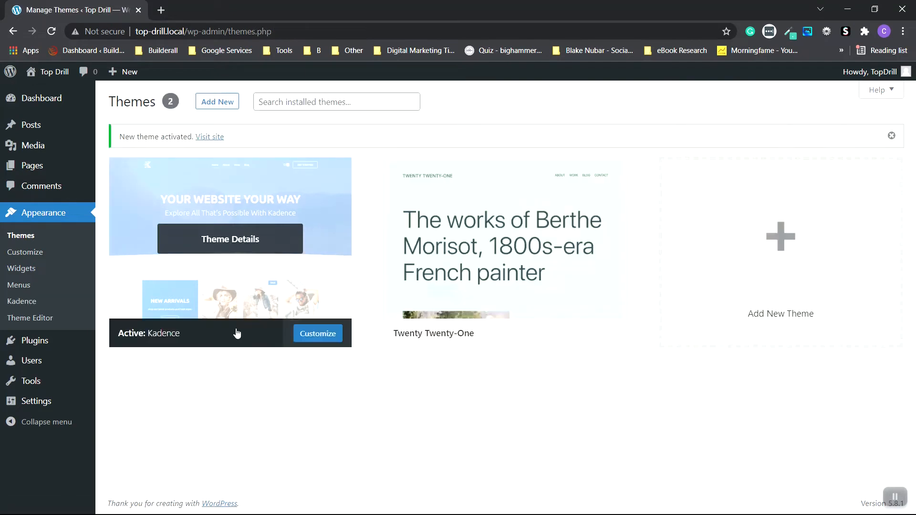
Create and publish a new blank page titled Home, and return to the list of pages.
mouse_move(29, 171)
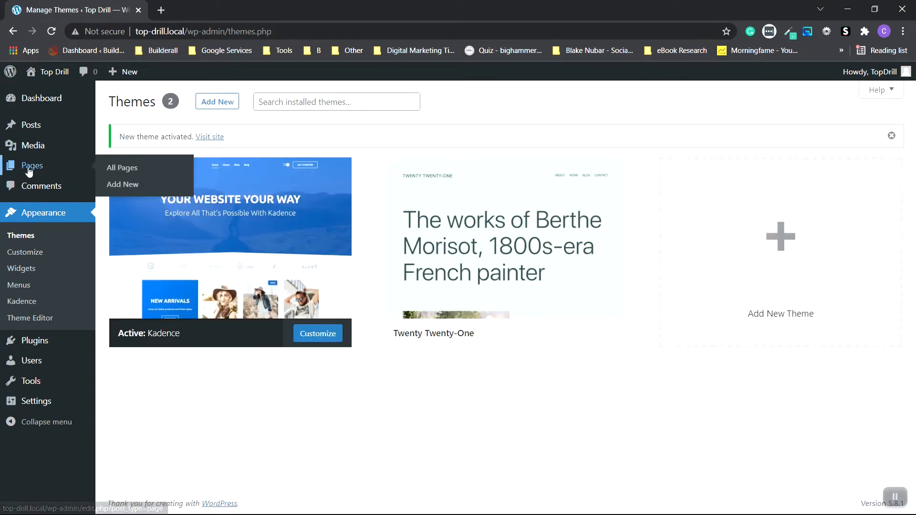
click(126, 173)
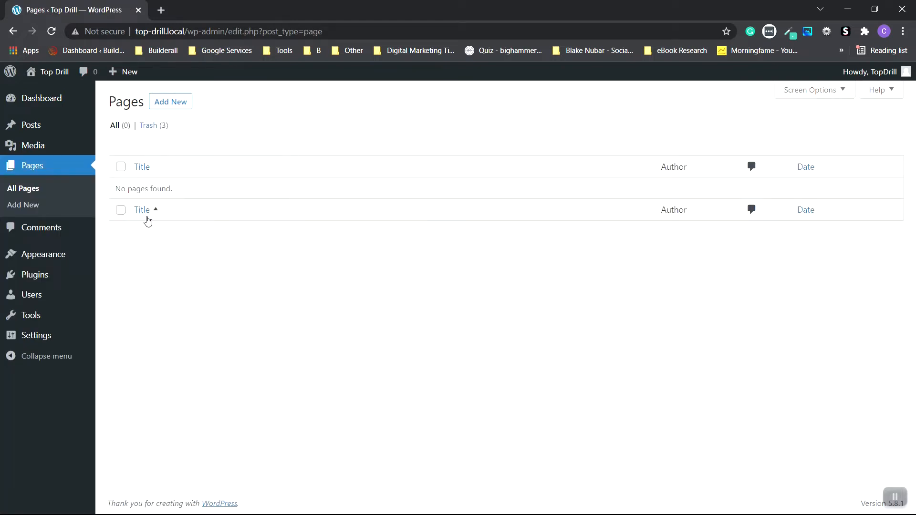
click(174, 103)
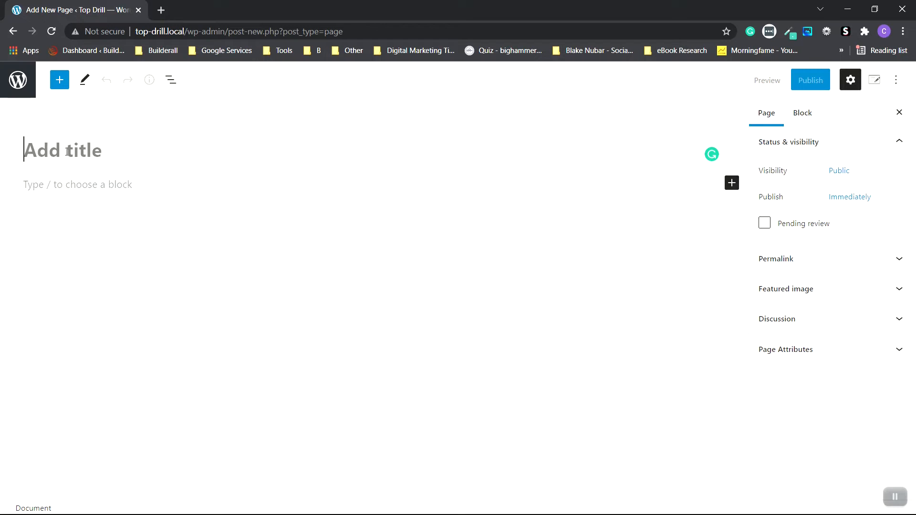
text(Home)
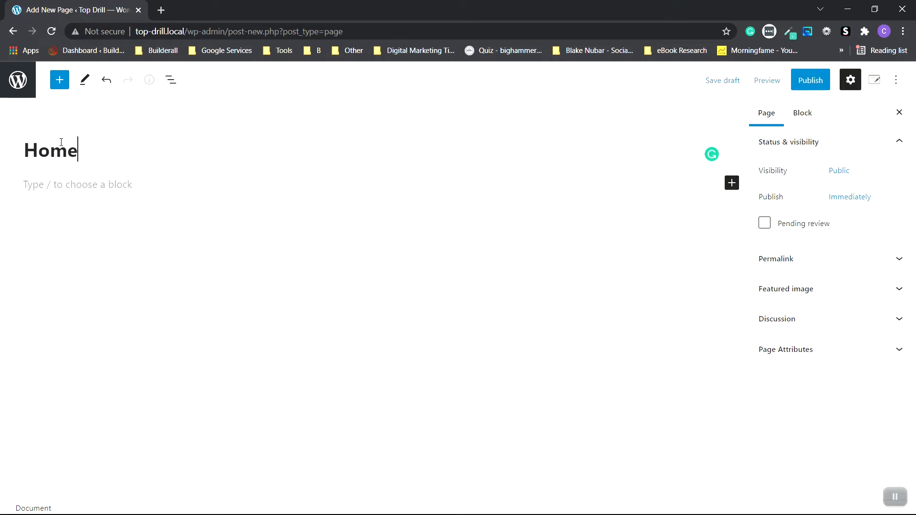
key(Return)
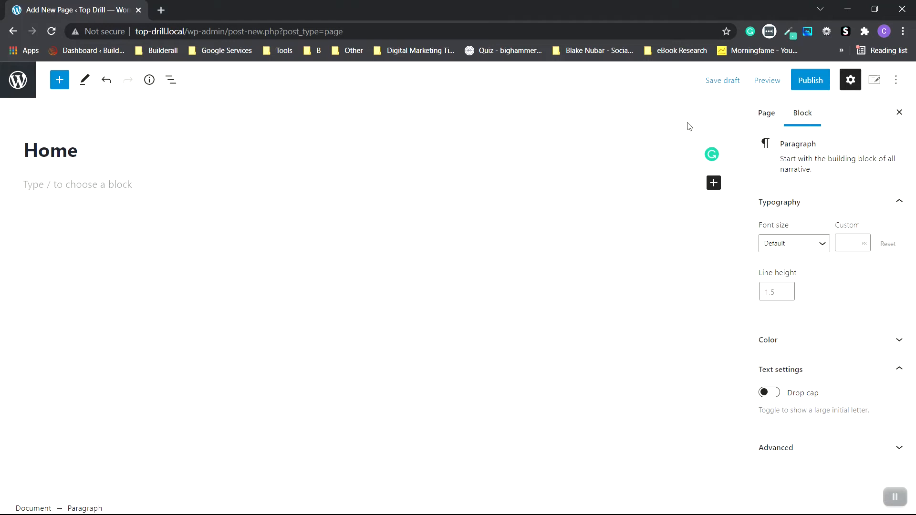
click(815, 82)
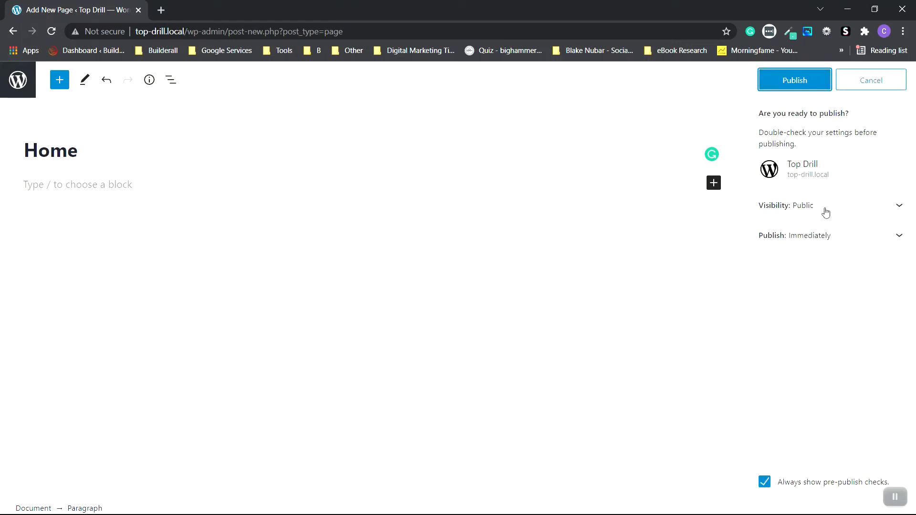
click(806, 85)
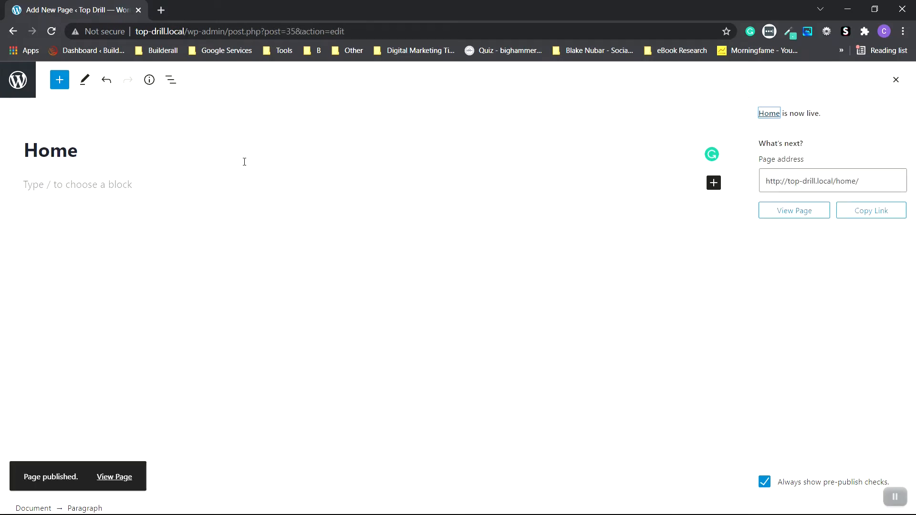
click(18, 85)
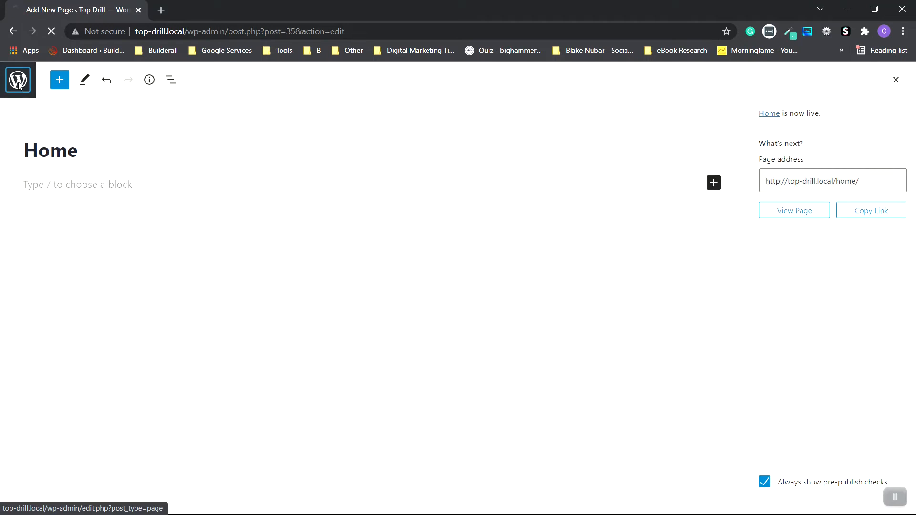
Search the plugin directory for kadence, and install and activate Gutenberg Blocks by Kadence Blocks.
mouse_move(50, 147)
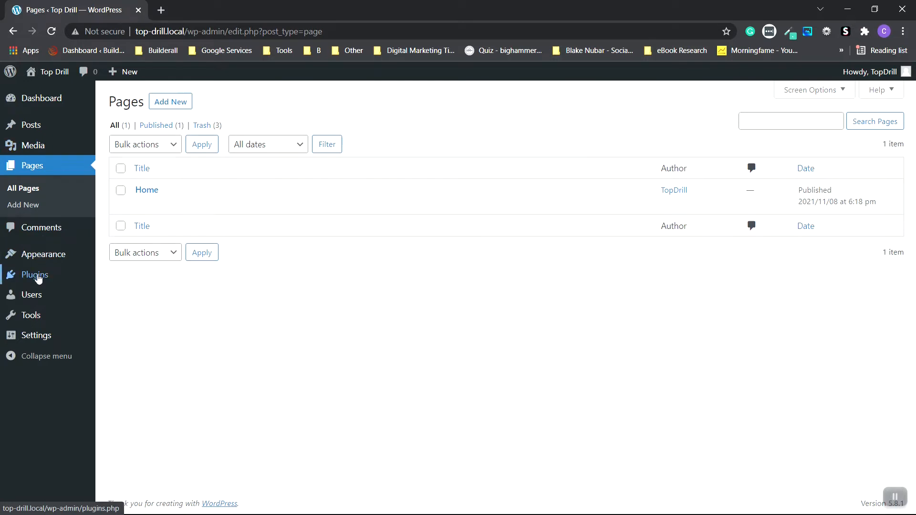
mouse_move(43, 281)
click(124, 295)
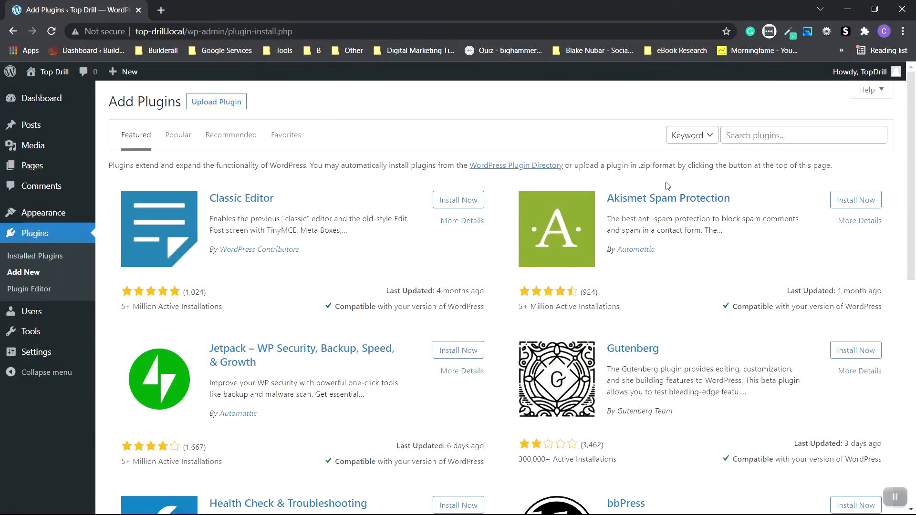
click(759, 133)
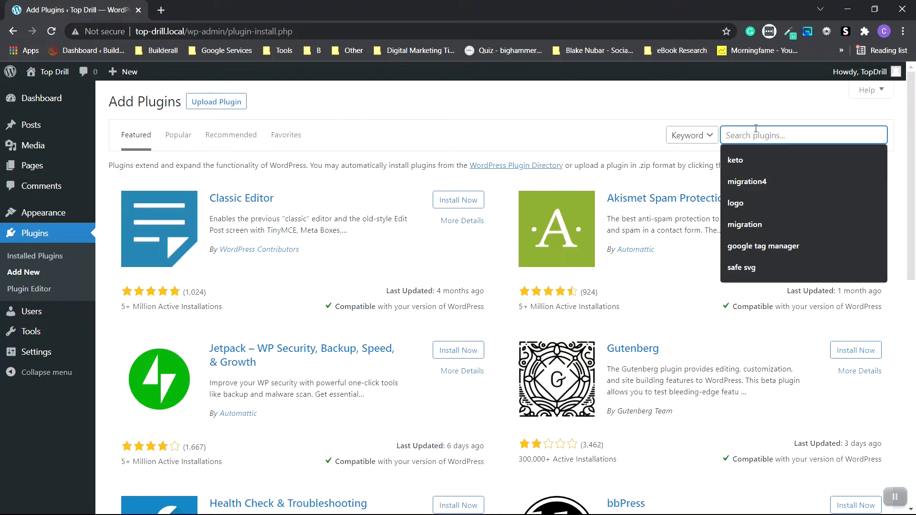
text(kadence)
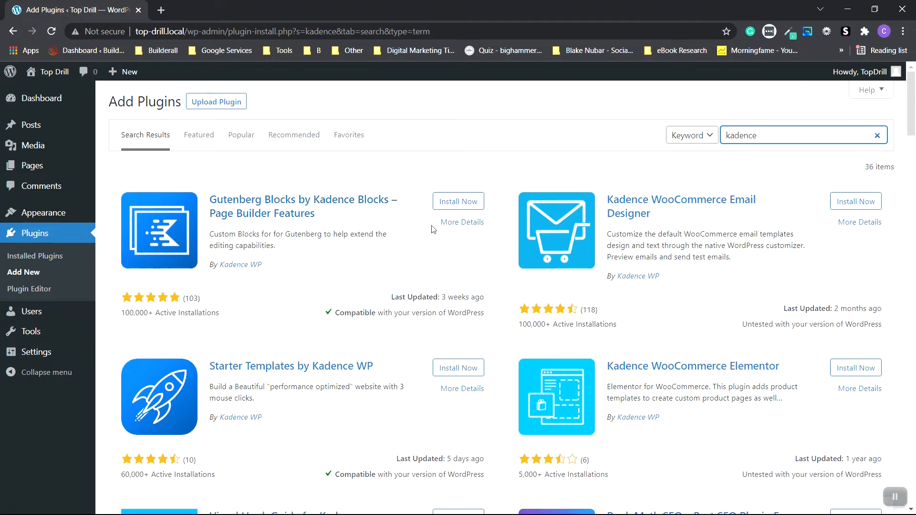
click(465, 204)
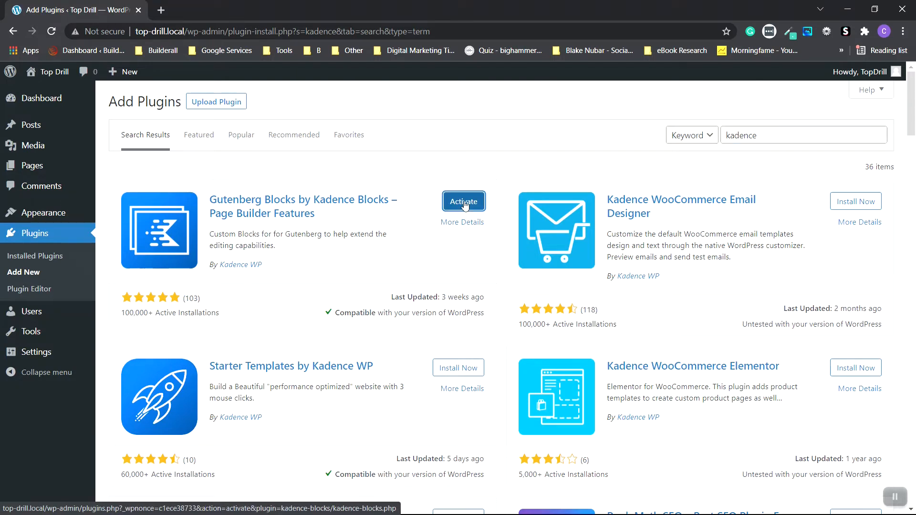
click(464, 202)
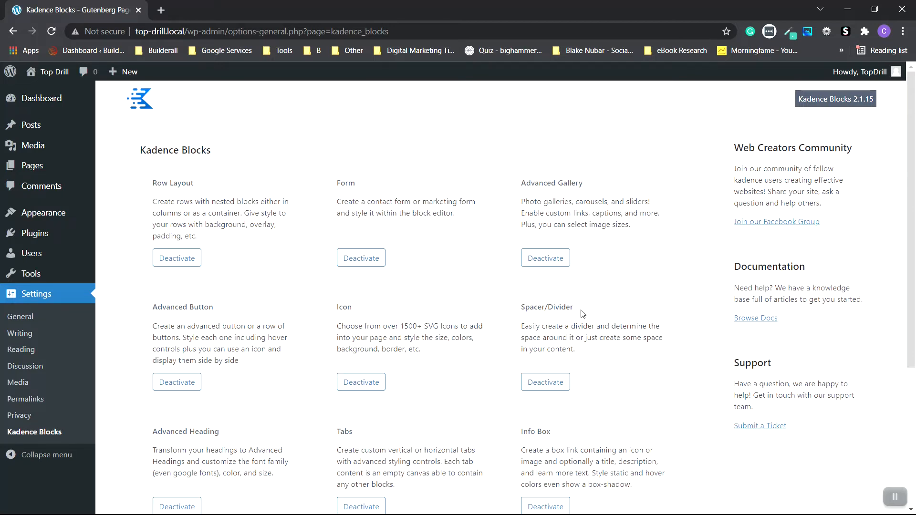
scroll(583, 313, down, 3)
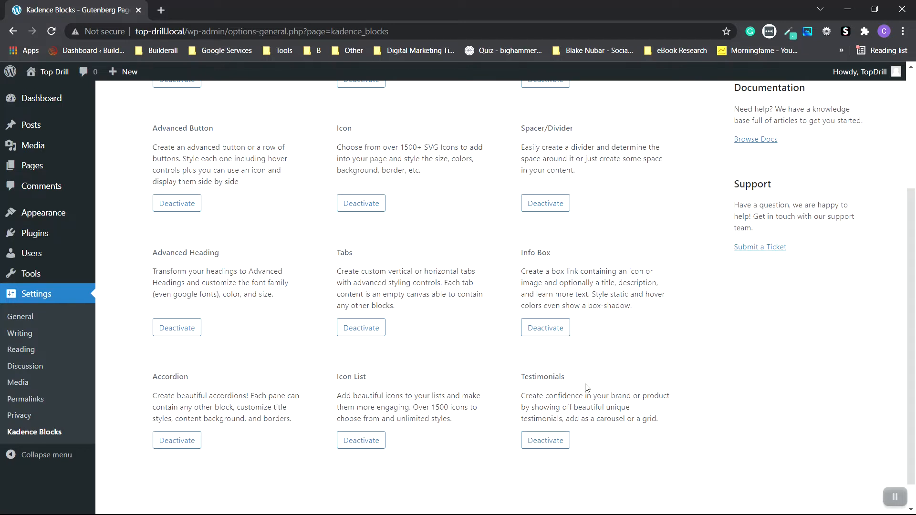
scroll(587, 387, up, 1)
scroll(587, 388, up, 4)
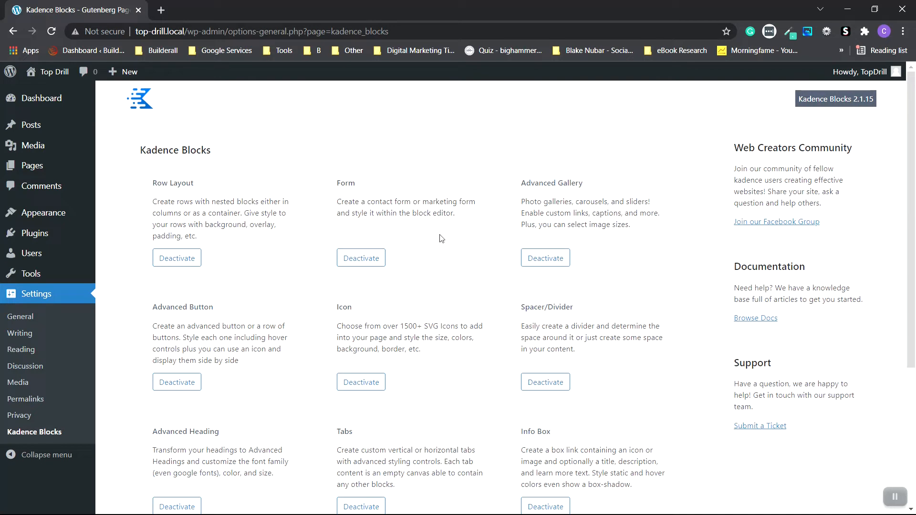
Open the published Home page for editing from the list of pages.
mouse_move(47, 166)
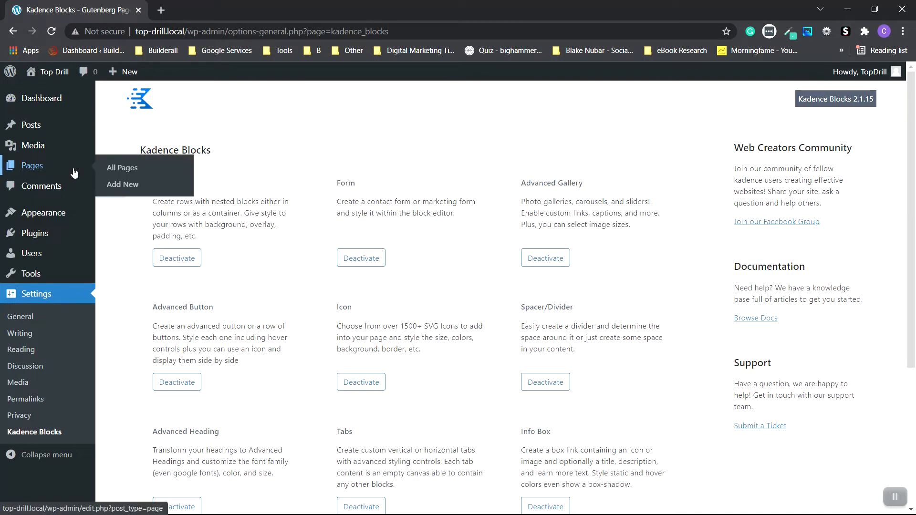
click(124, 170)
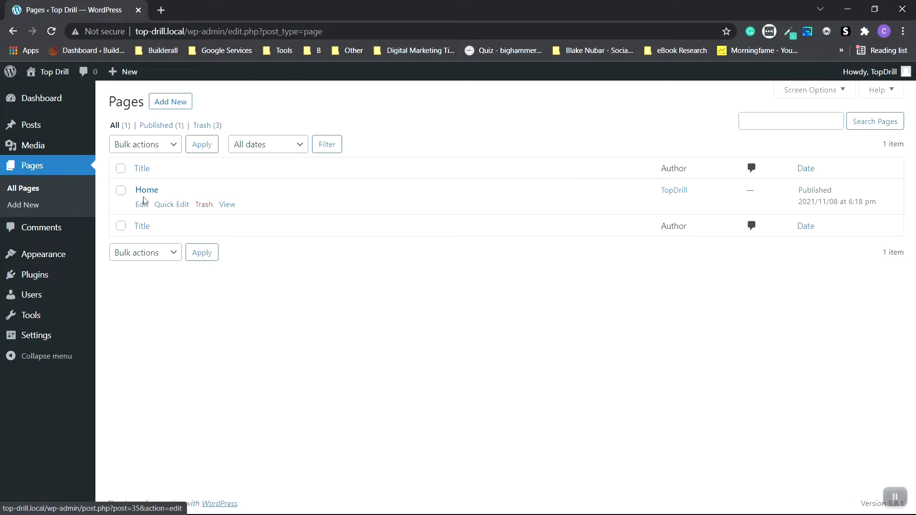
click(139, 206)
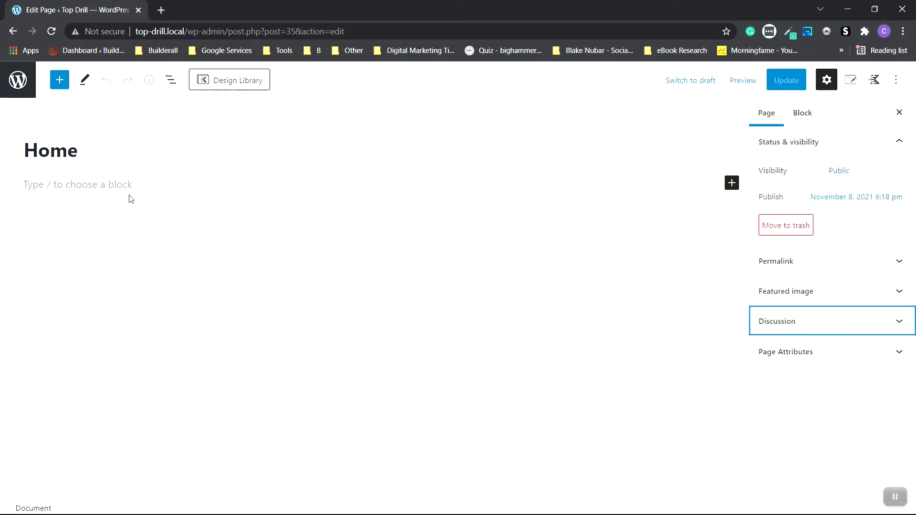
Search the blocks for row and add a Row Layout block with two equal columns below the Home title.
click(53, 186)
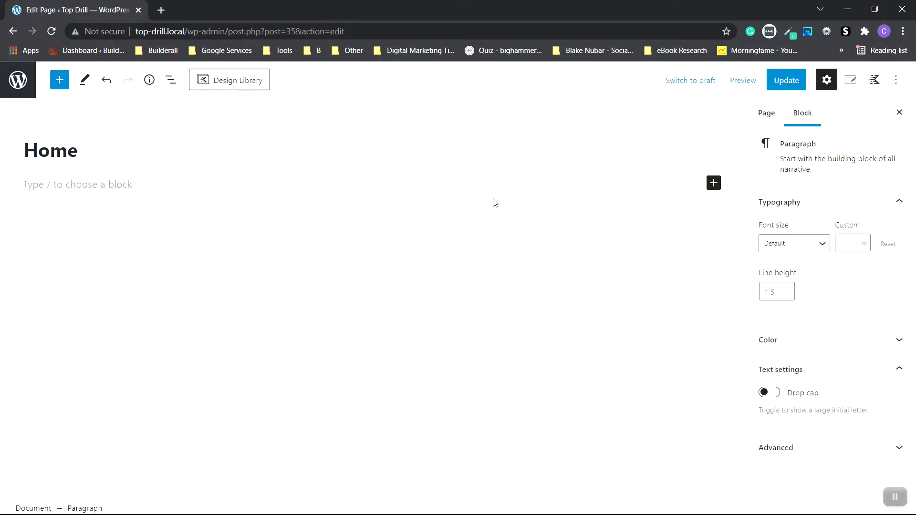
click(714, 182)
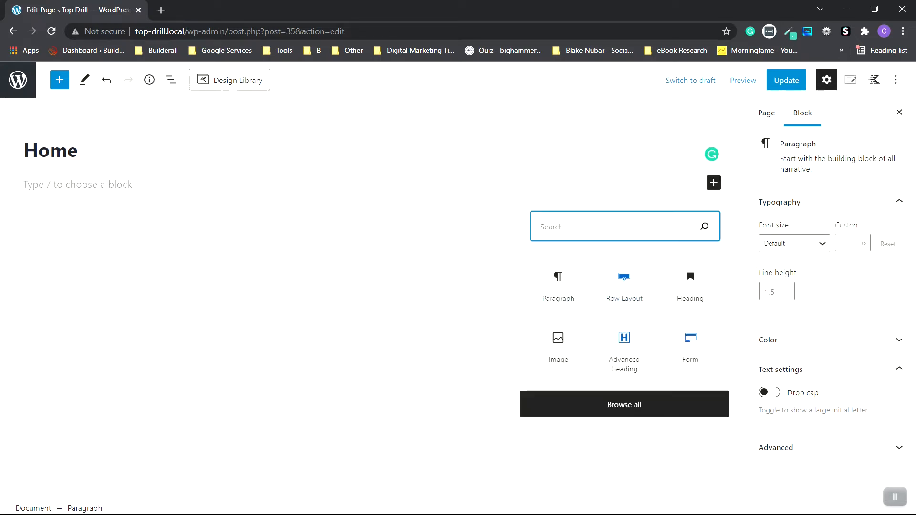
text(row)
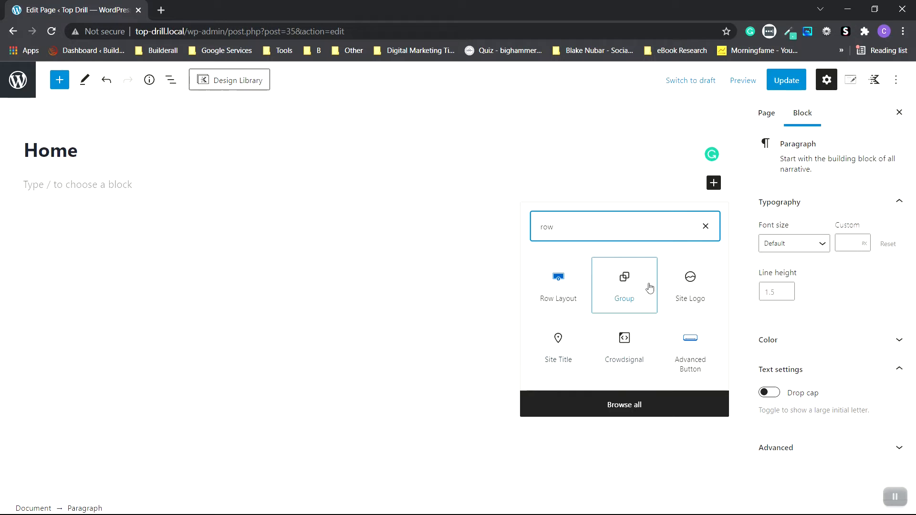
click(566, 287)
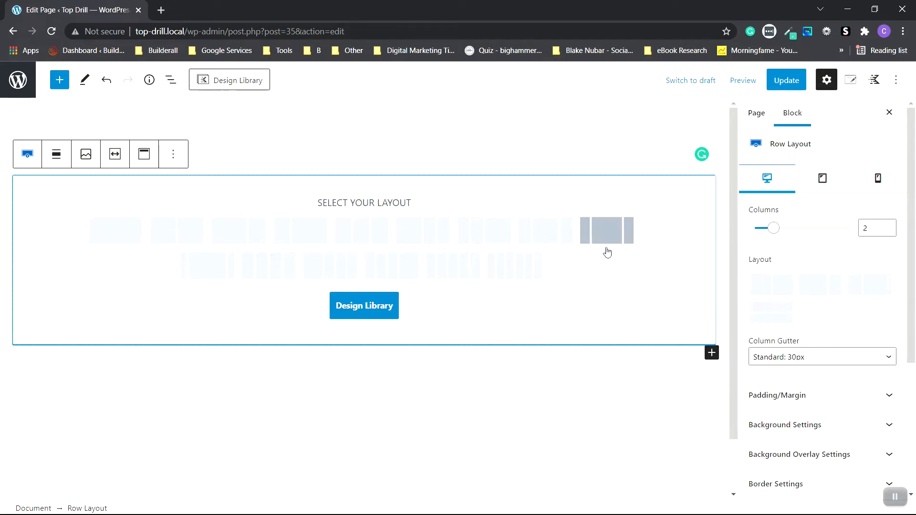
click(182, 234)
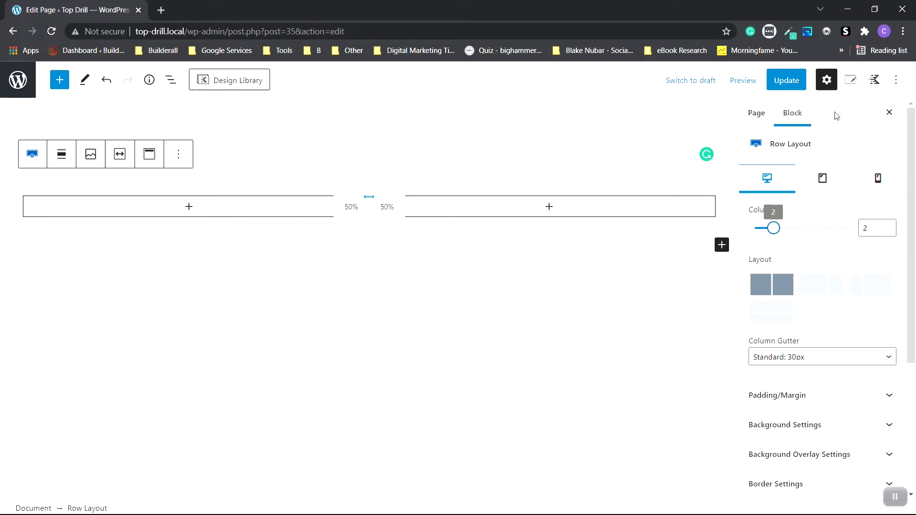
Look at the page settings and at the row's tablet and mobile layouts, ending back on the desktop layout.
click(765, 119)
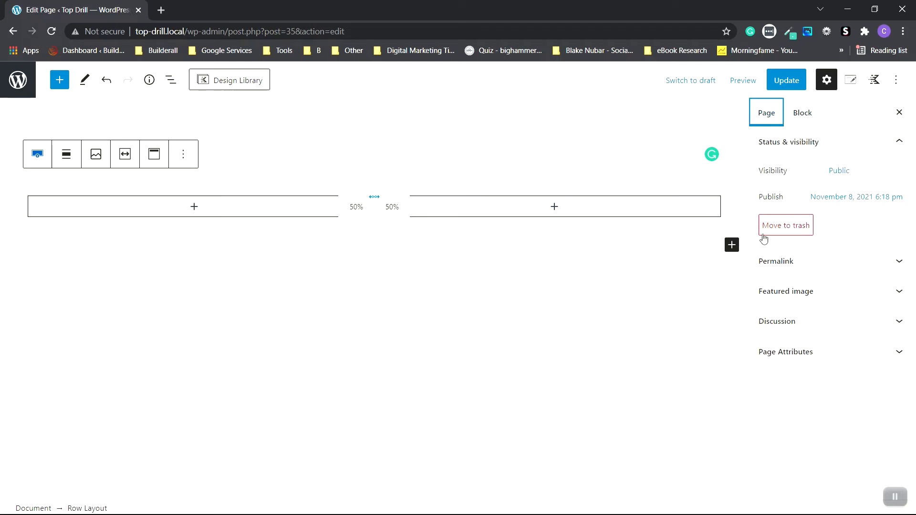
click(808, 117)
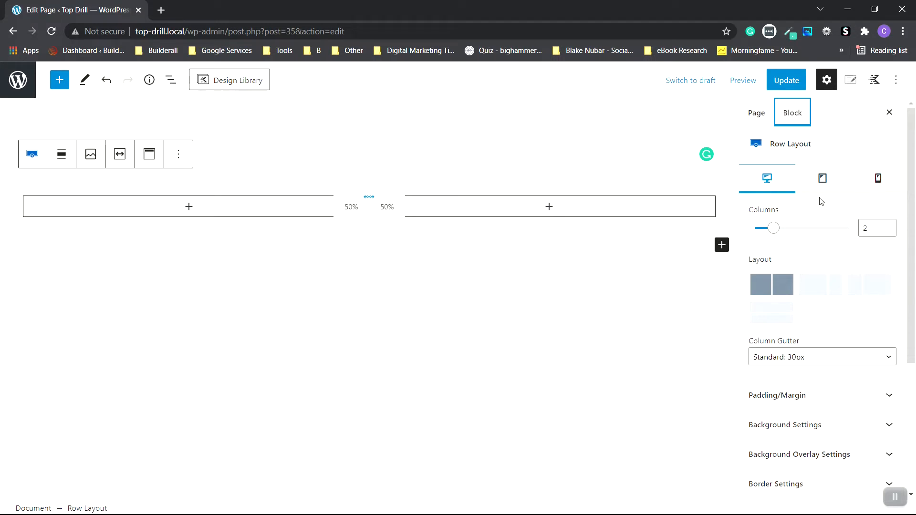
click(824, 180)
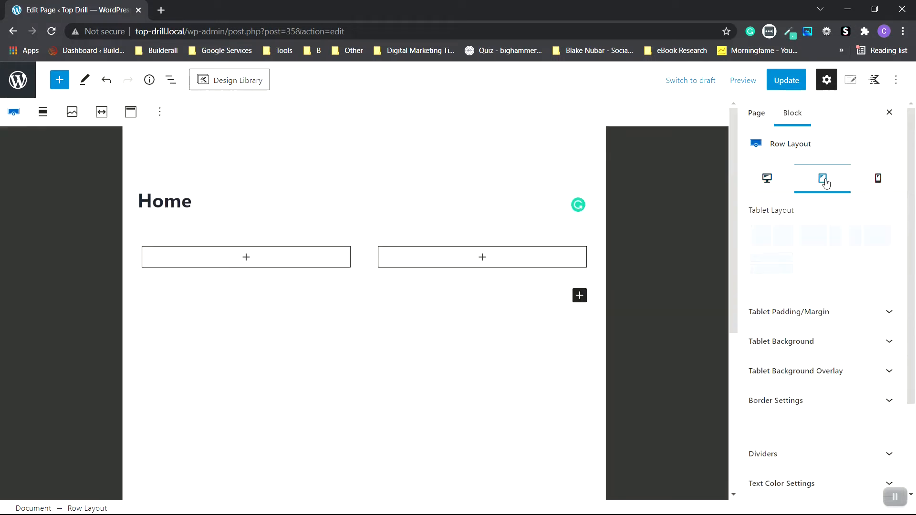
click(881, 179)
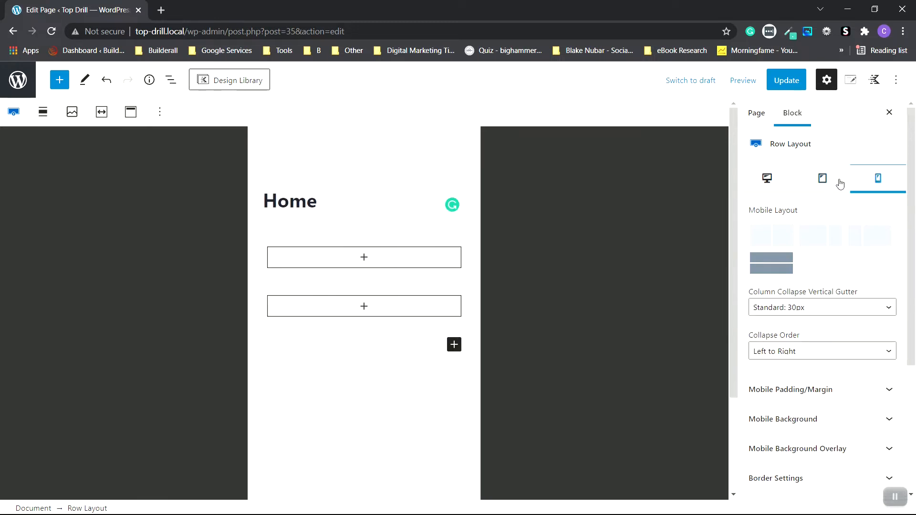
click(768, 183)
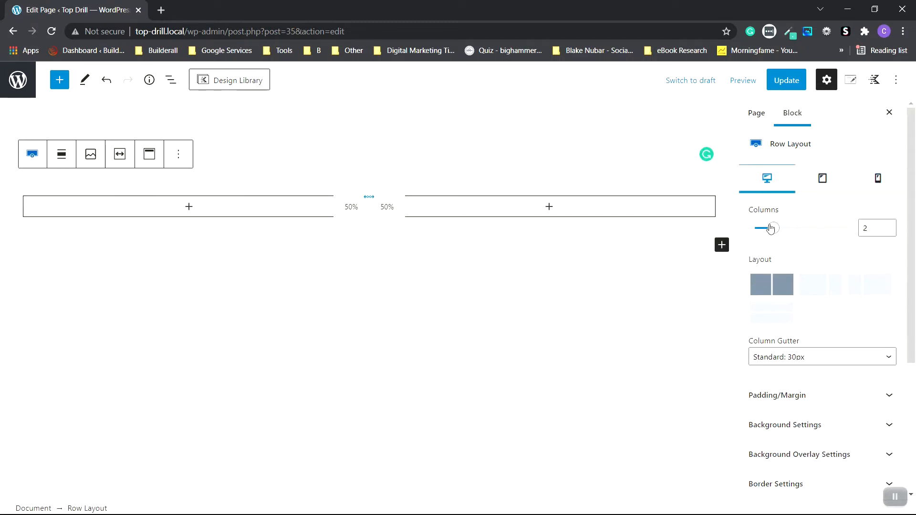
Set the desktop column count of the Row Layout block to 5.
drag(774, 231, 830, 231)
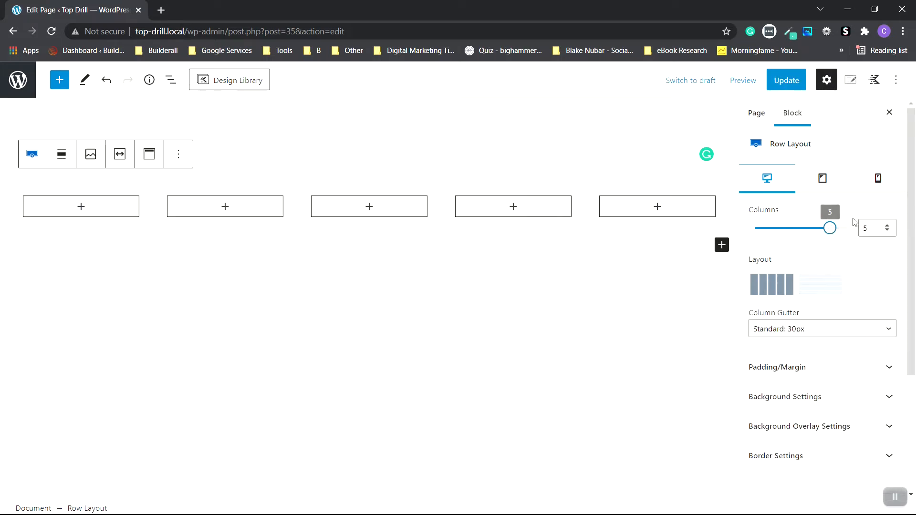
Set the row's desktop column count to 2, try the uneven and stacked layouts, and choose the Equal layout.
drag(831, 228, 778, 230)
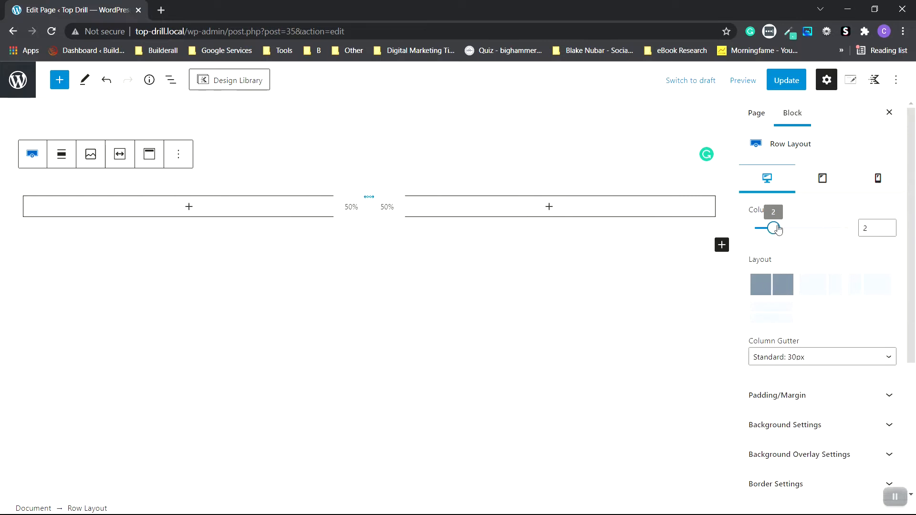
scroll(821, 234, down, 1)
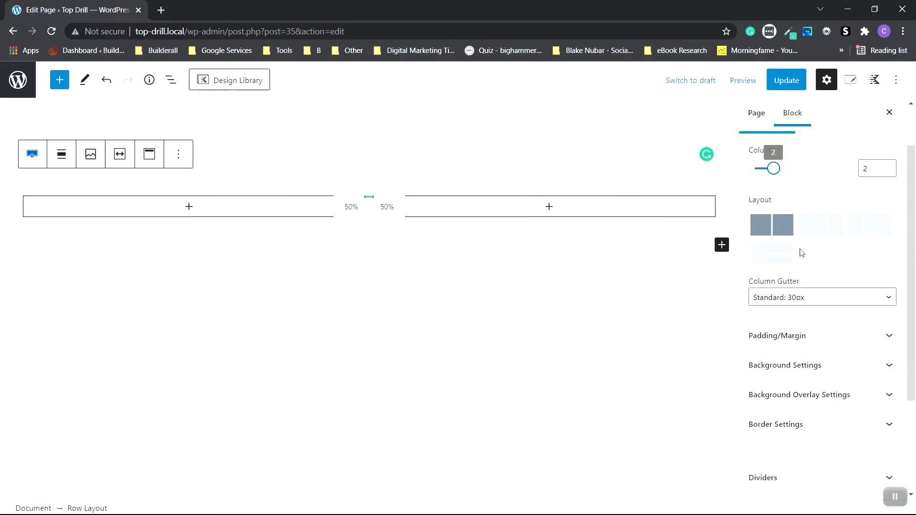
click(820, 230)
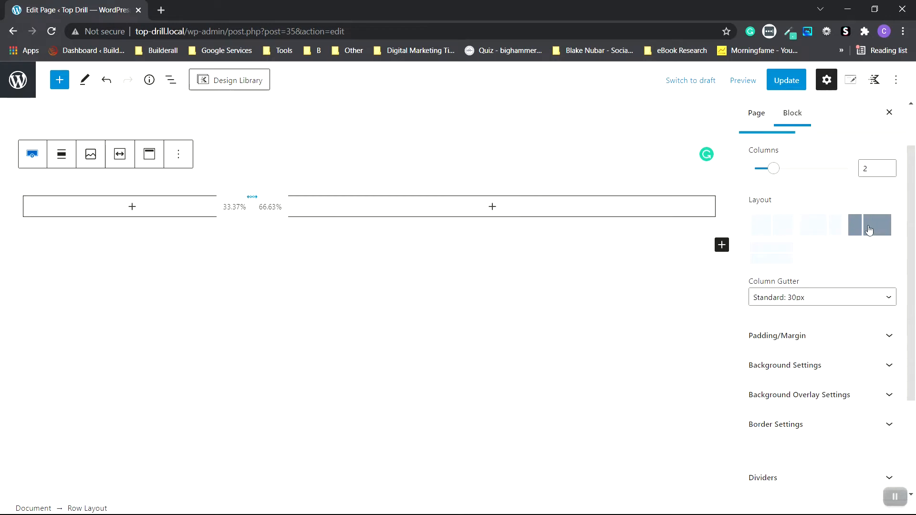
click(773, 255)
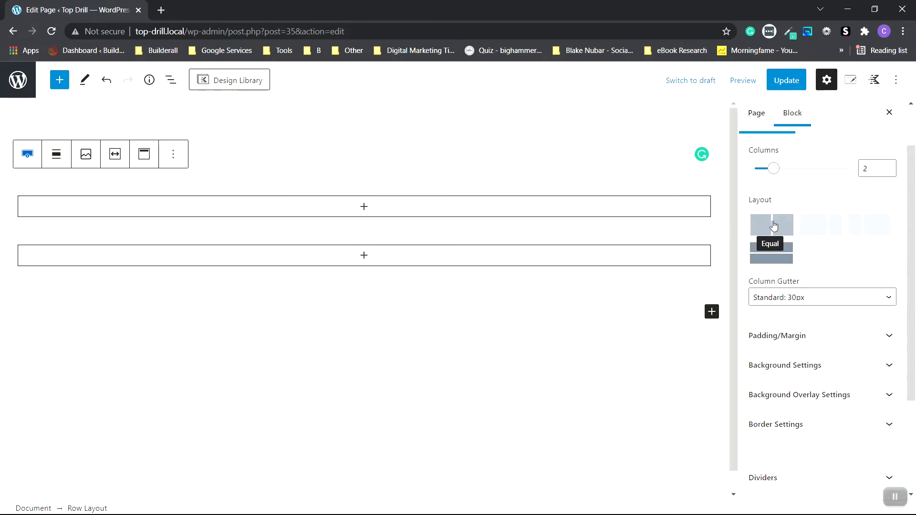
click(774, 226)
Examine the row's padding and margin settings and the image, slider and video background options, ending on the image background.
scroll(850, 285, down, 1)
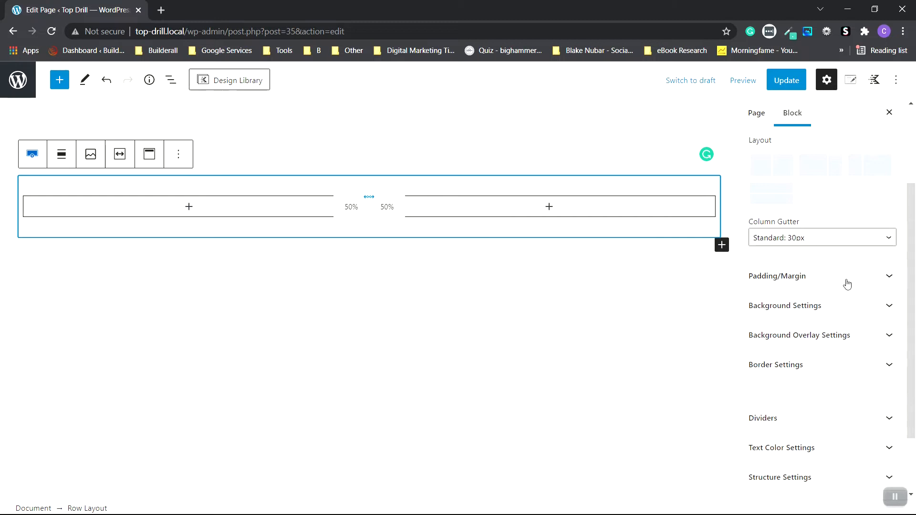
click(847, 284)
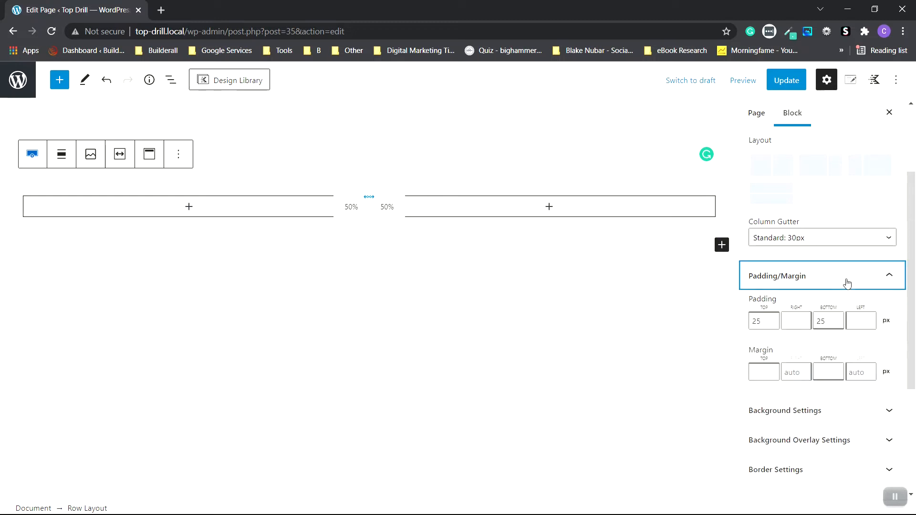
scroll(847, 284, down, 1)
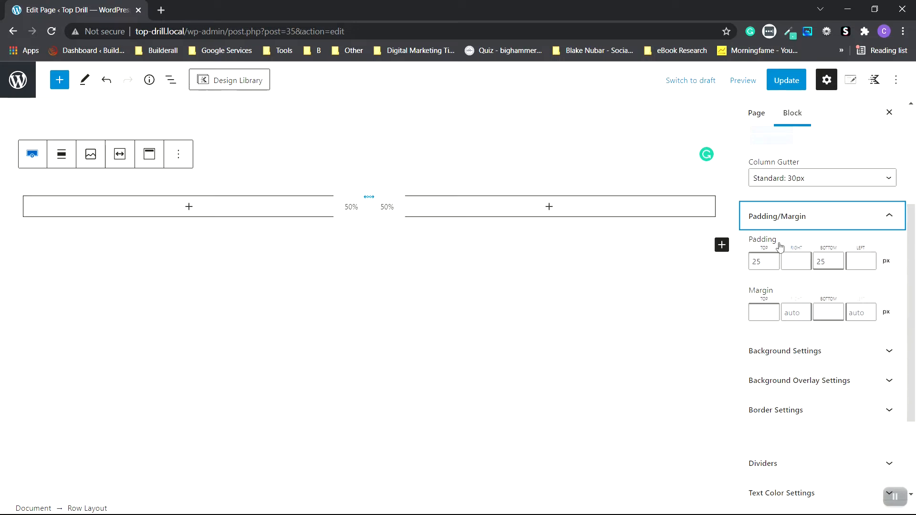
scroll(812, 291, down, 1)
click(857, 299)
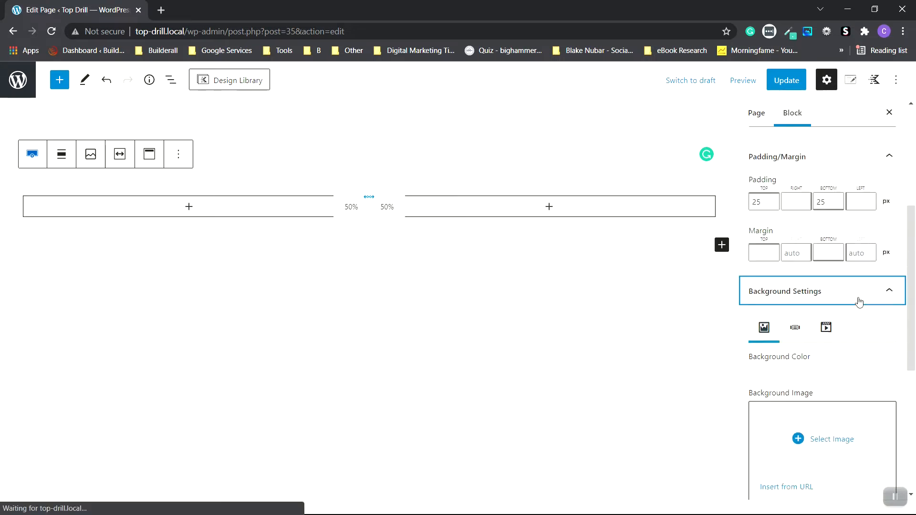
scroll(835, 296, down, 1)
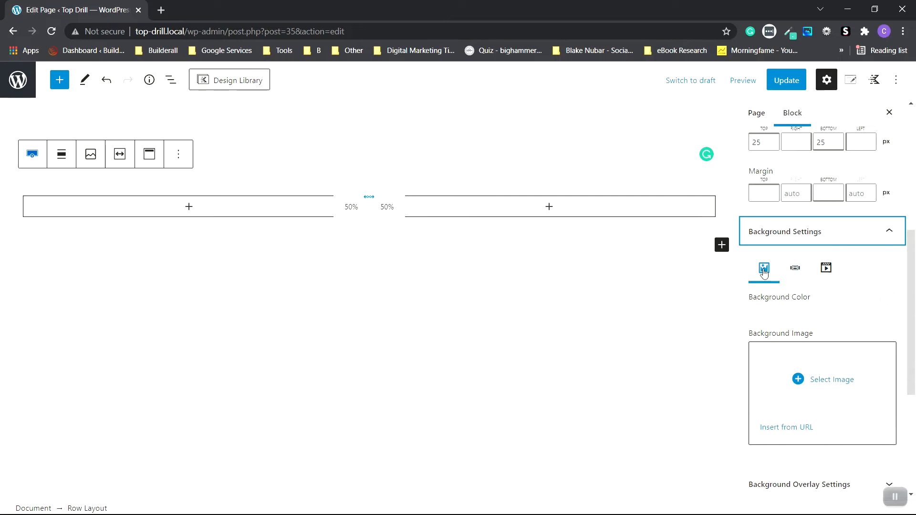
click(797, 268)
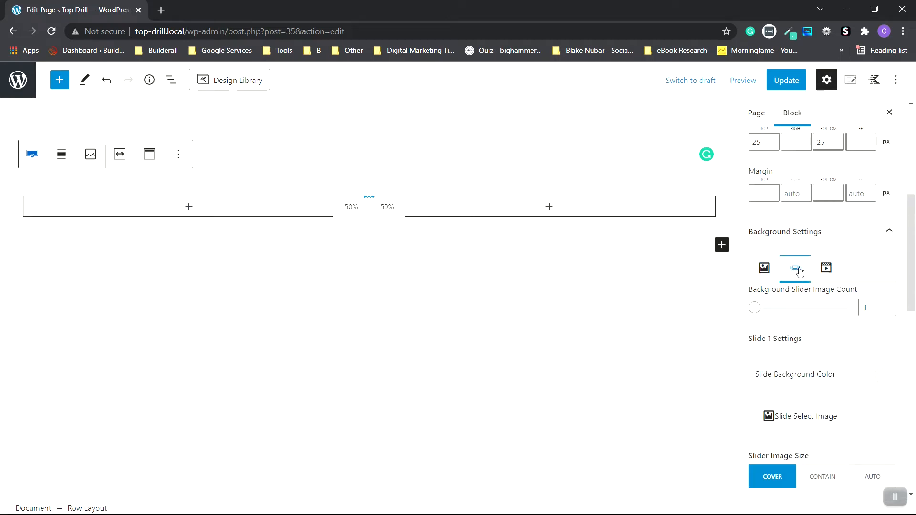
click(827, 268)
click(764, 268)
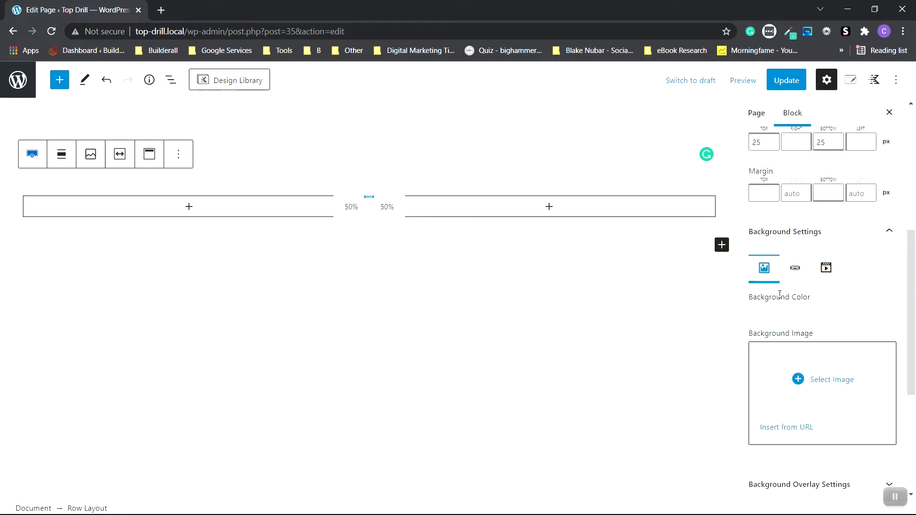
Try a red background color on the row and reset it.
click(890, 303)
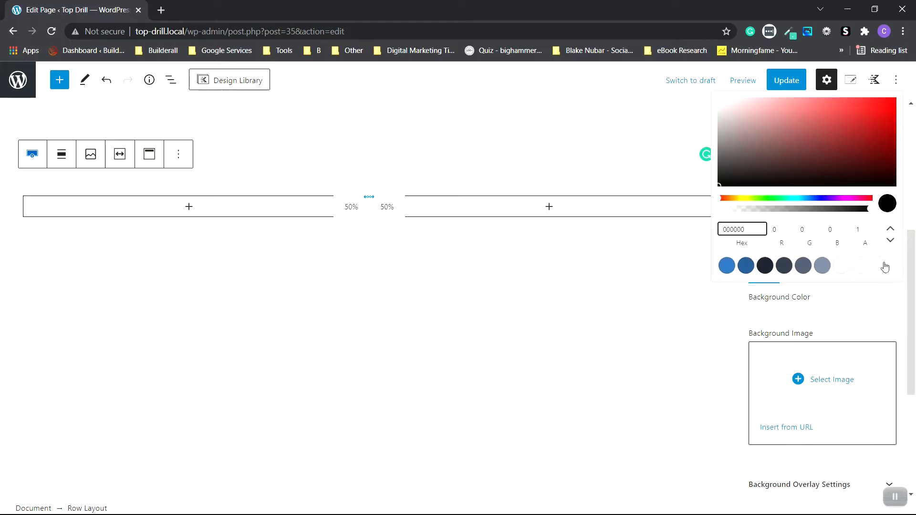
drag(813, 137, 872, 121)
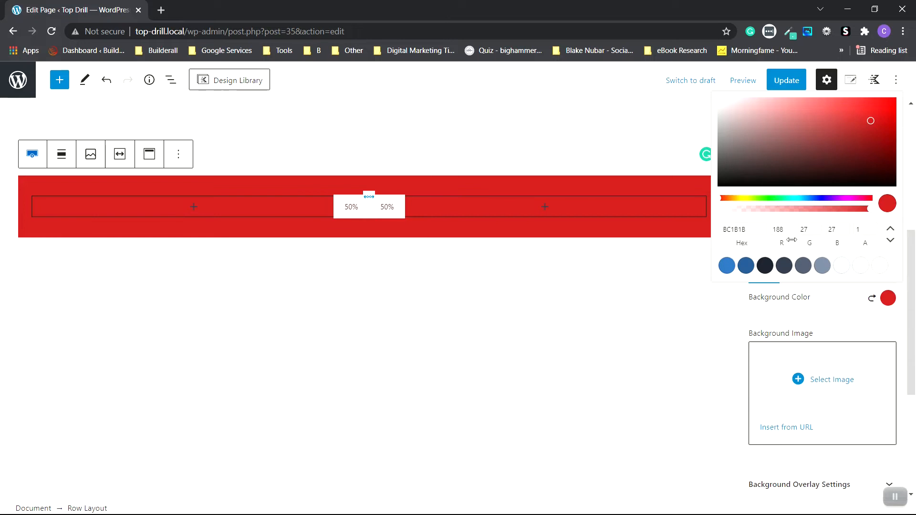
click(840, 303)
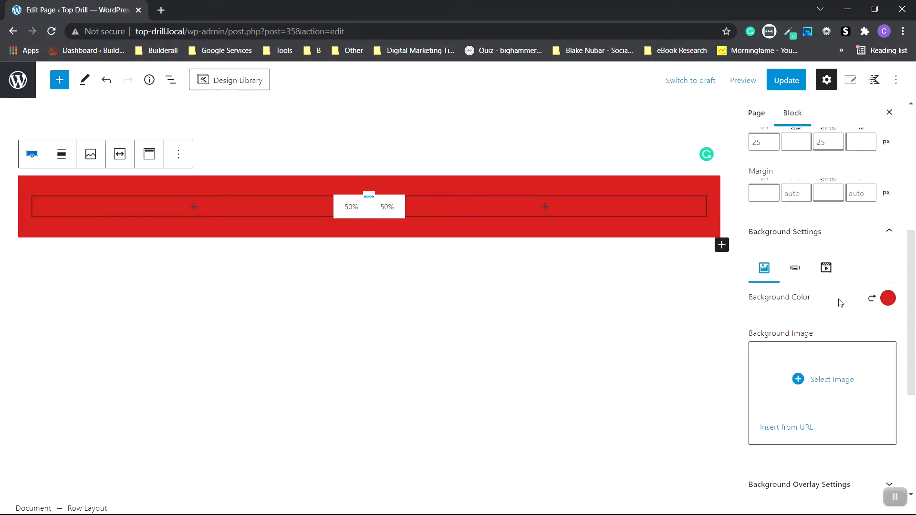
click(873, 301)
Examine the row's background overlay settings, including the Gradient type, ending on the Normal type.
scroll(876, 287, down, 3)
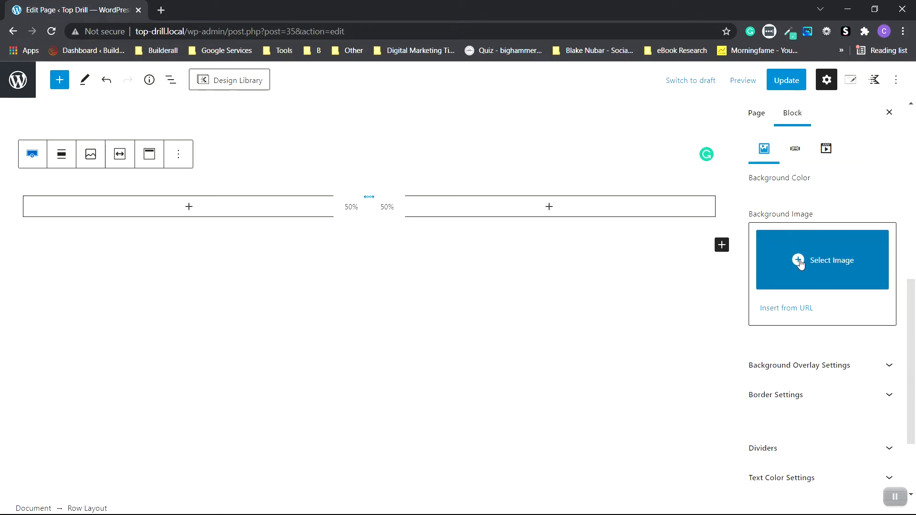
scroll(849, 258, down, 2)
click(849, 257)
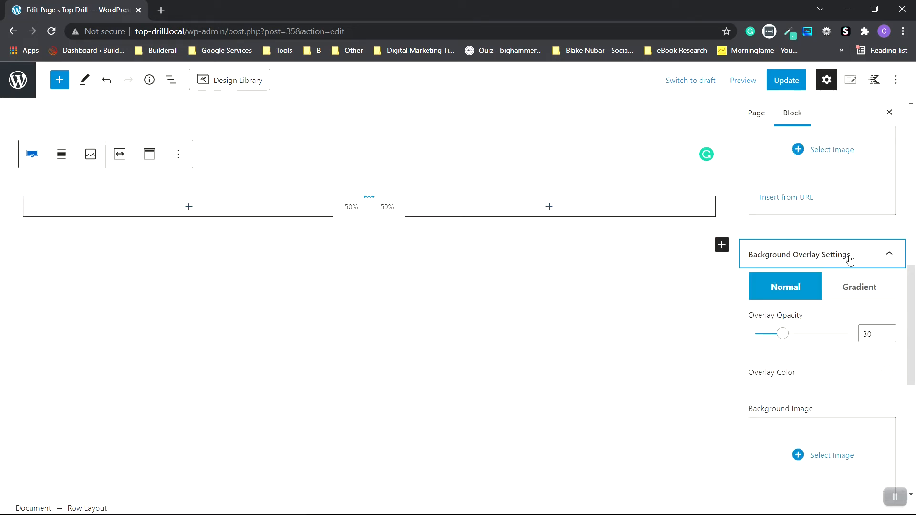
click(854, 291)
click(785, 287)
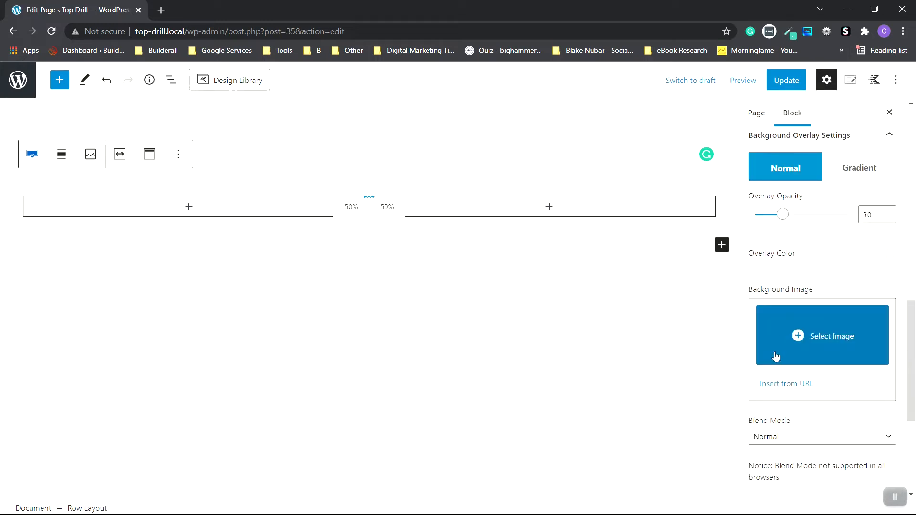
scroll(859, 288, down, 5)
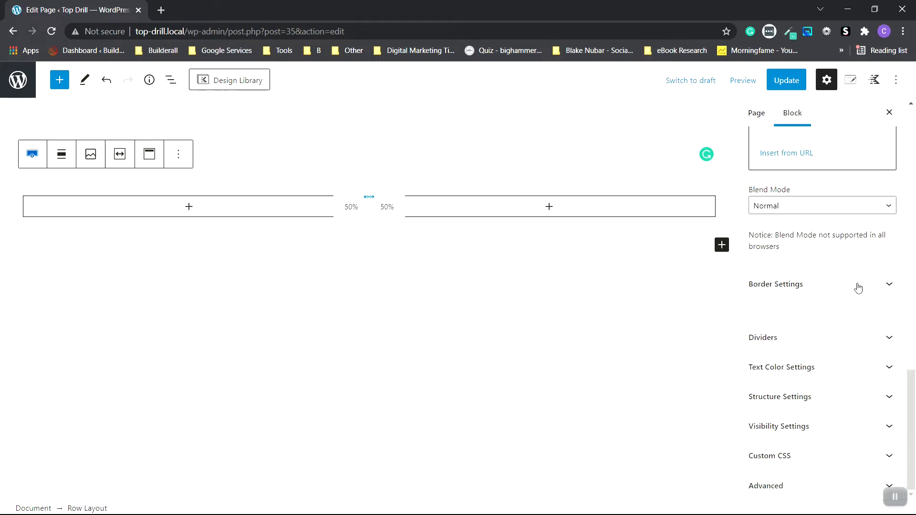
Set the row's border radius to 234 in the border settings.
click(859, 285)
scroll(857, 286, down, 2)
click(782, 298)
mouse_move(782, 300)
mouse_down()
mouse_move(737, 303)
mouse_move(794, 302)
mouse_up()
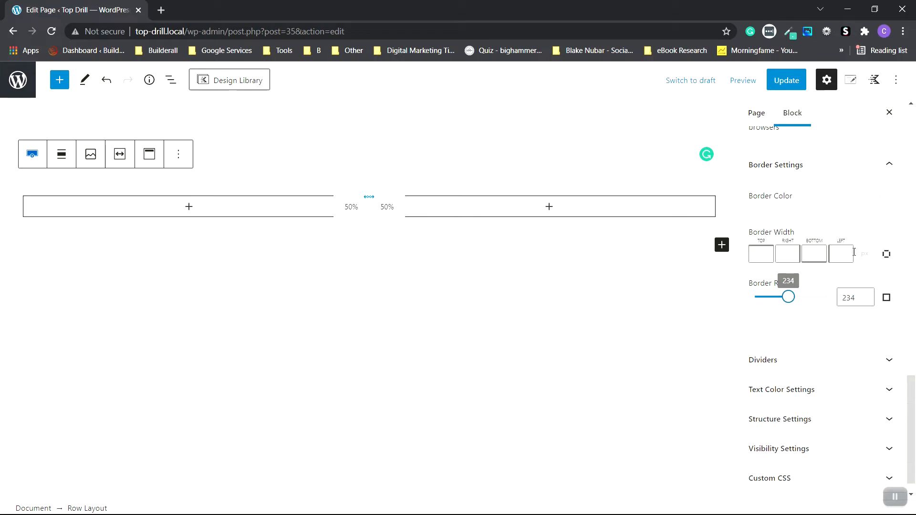
Choose the first V-shaped shape as the row's bottom divider and check the top divider options.
click(811, 360)
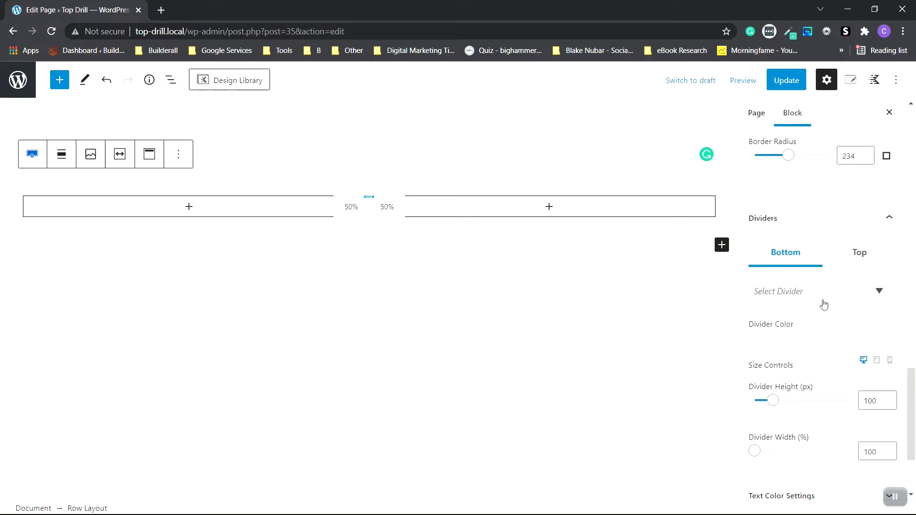
click(824, 305)
click(821, 327)
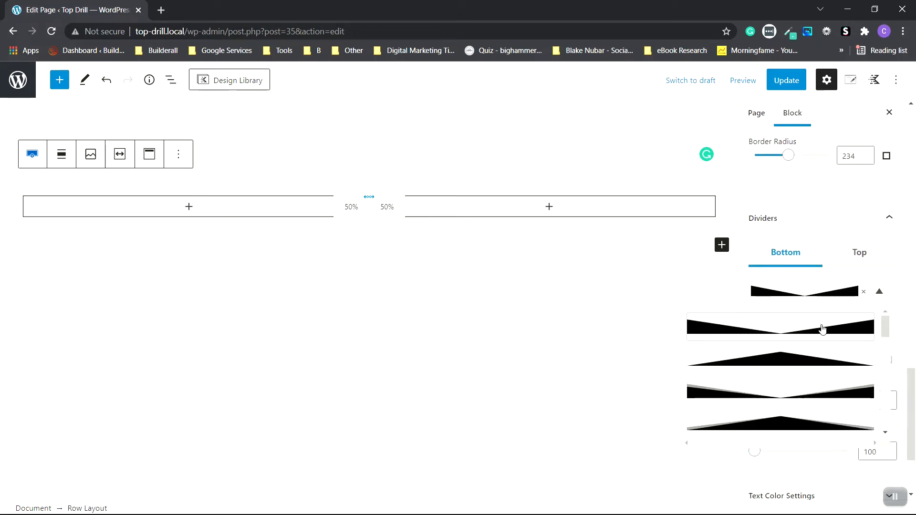
click(860, 252)
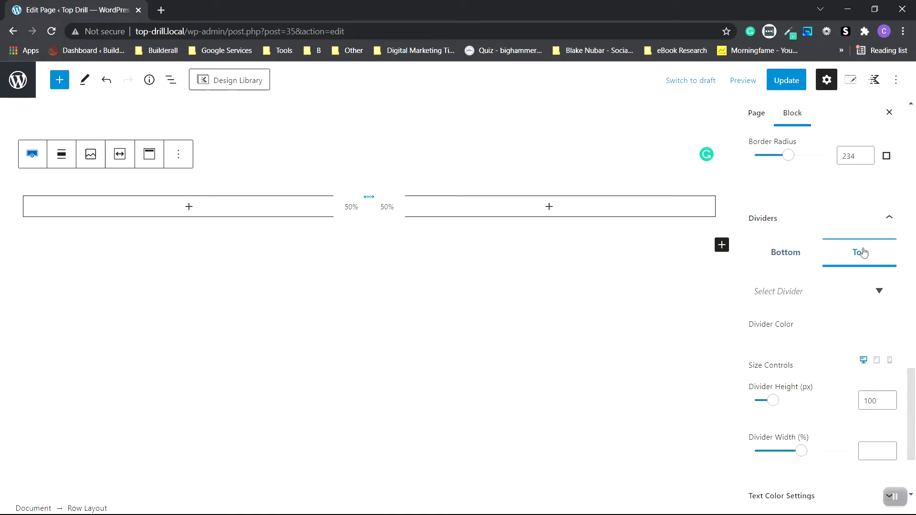
click(793, 259)
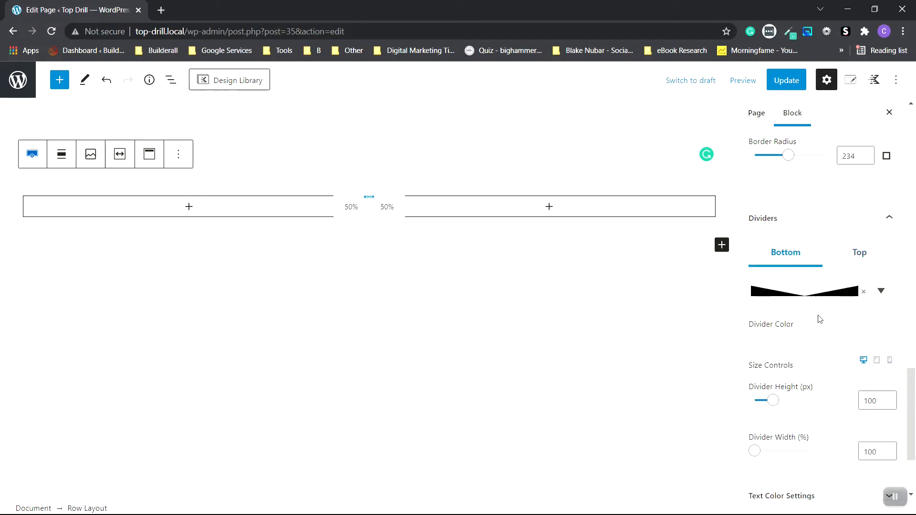
Try a red color on the row's bottom divider and reset the divider color.
click(888, 327)
drag(839, 176, 853, 156)
click(787, 349)
scroll(785, 350, down, 1)
scroll(773, 348, down, 2)
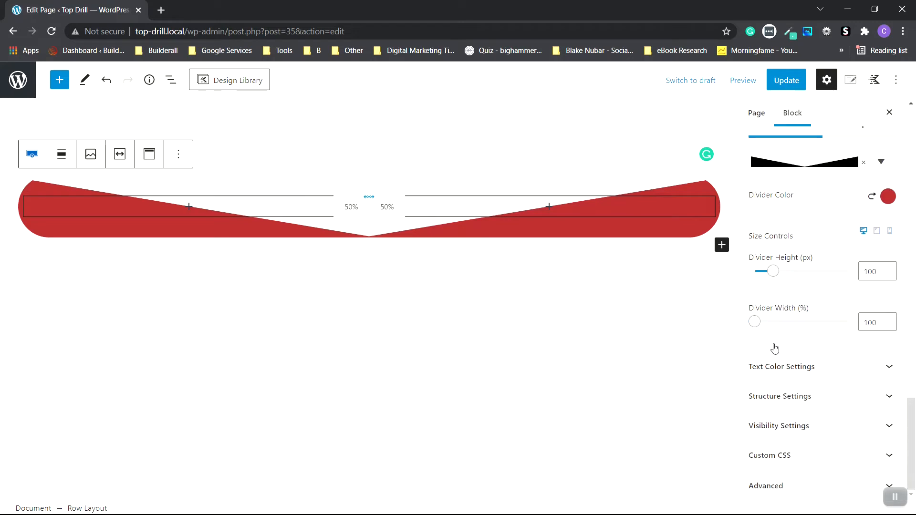
scroll(786, 326, up, 3)
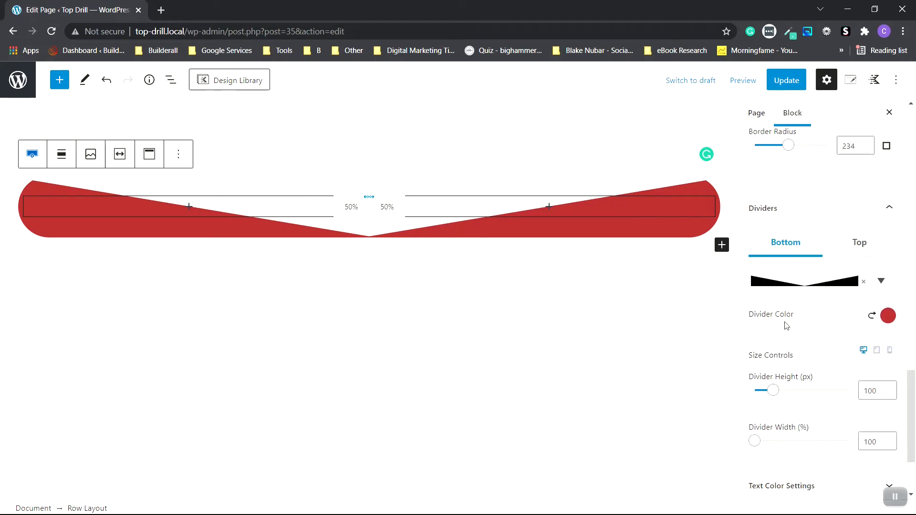
click(873, 316)
Collapse the divider settings and examine the row's text, link and link hover color settings.
click(836, 208)
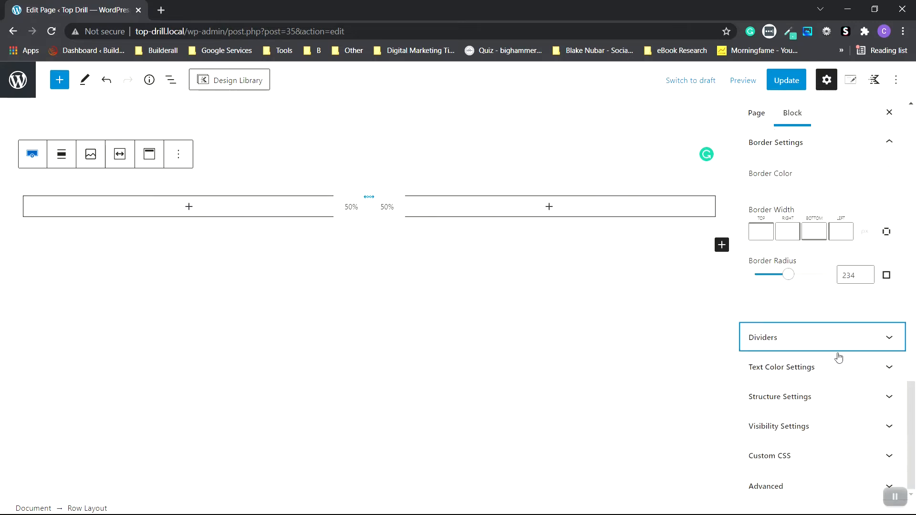
click(832, 367)
scroll(833, 353, down, 3)
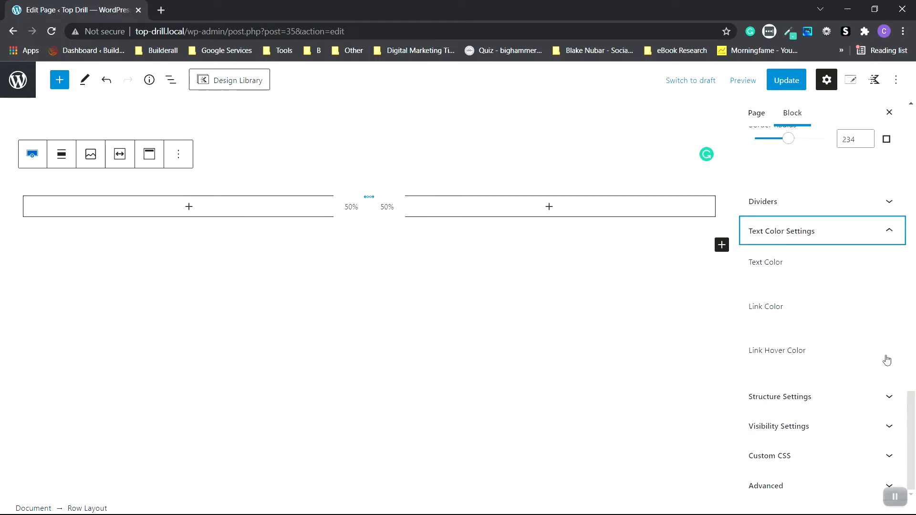
Set the row's minimum height to 1073 px for desktop and 268 px for mobile in the structure settings.
click(843, 399)
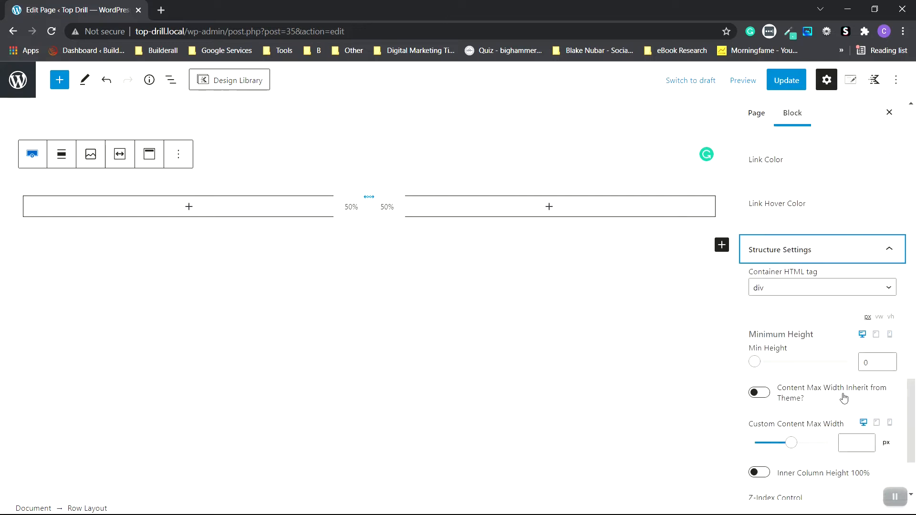
click(805, 302)
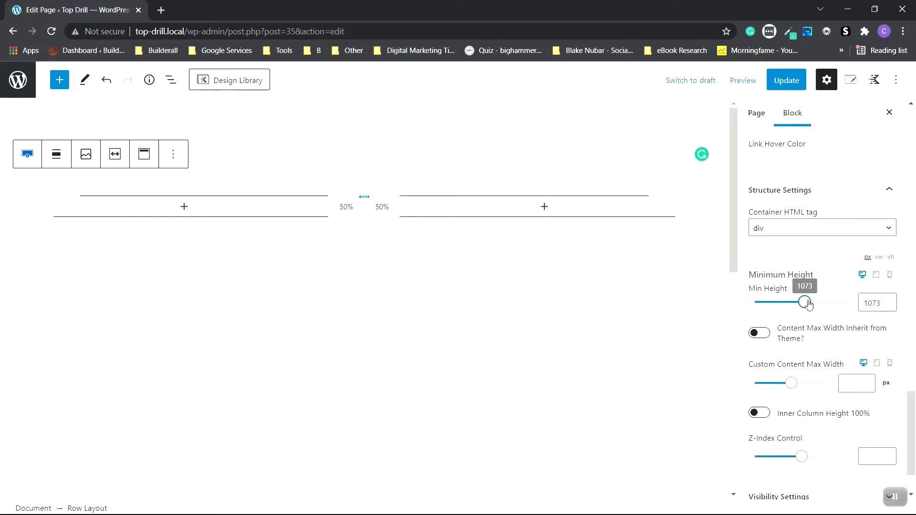
click(877, 277)
click(890, 276)
click(767, 301)
Set the row's Z-Index Control to 289.
scroll(826, 311, down, 2)
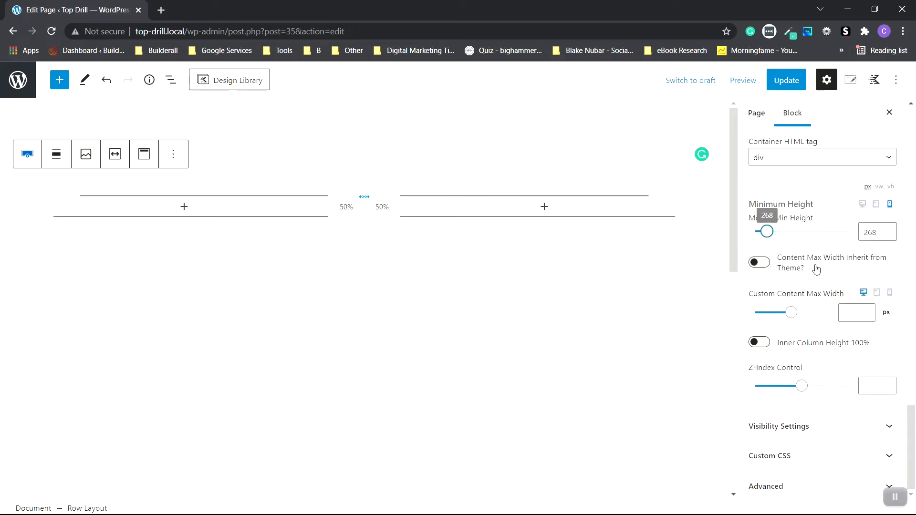
click(762, 262)
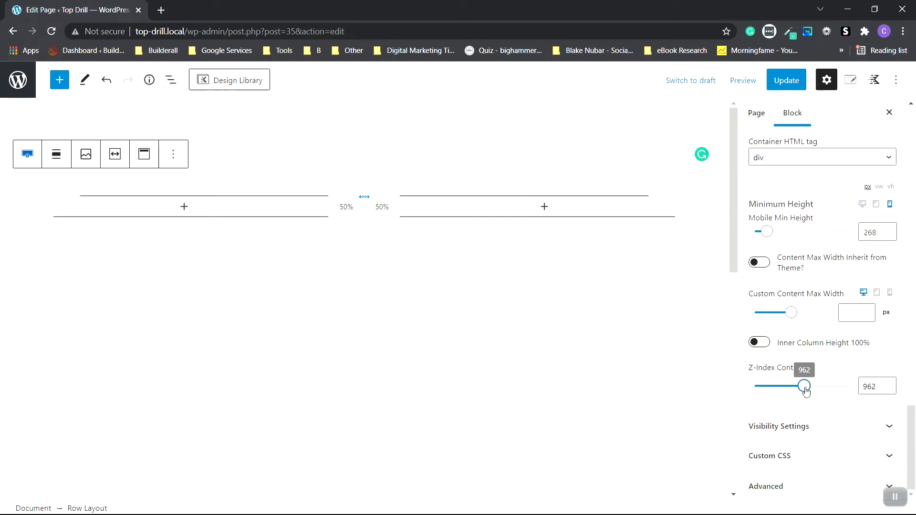
drag(805, 391, 775, 386)
Try hiding the row on desktop, tablet and mobile in the visibility settings, and turn all three options off again.
click(841, 426)
scroll(842, 428, down, 1)
scroll(857, 395, down, 1)
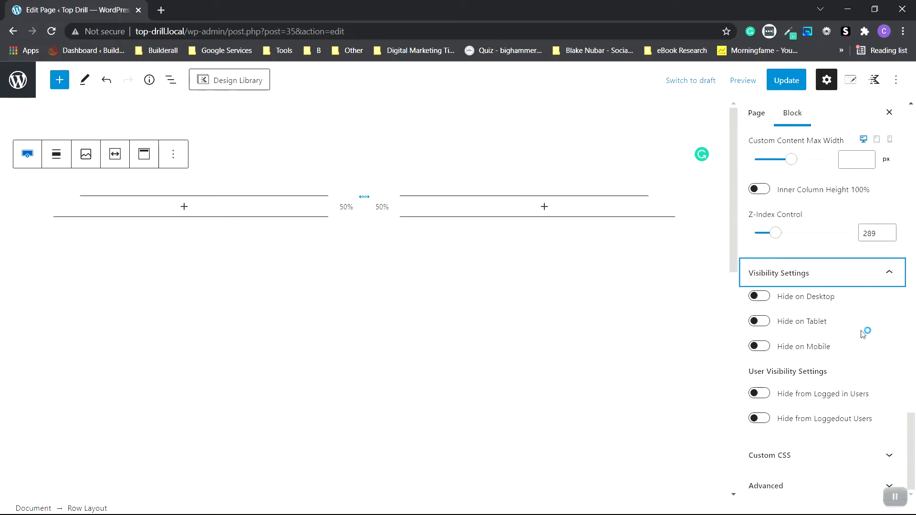
click(759, 301)
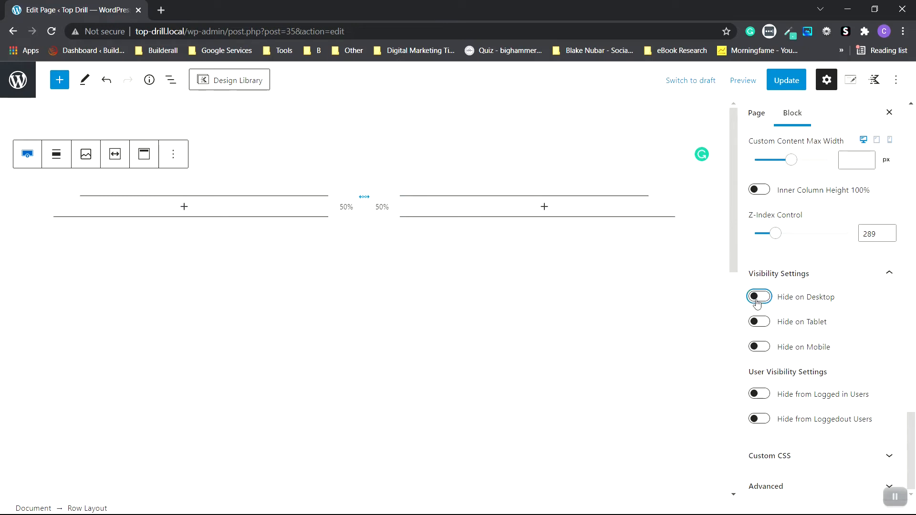
click(759, 323)
click(760, 347)
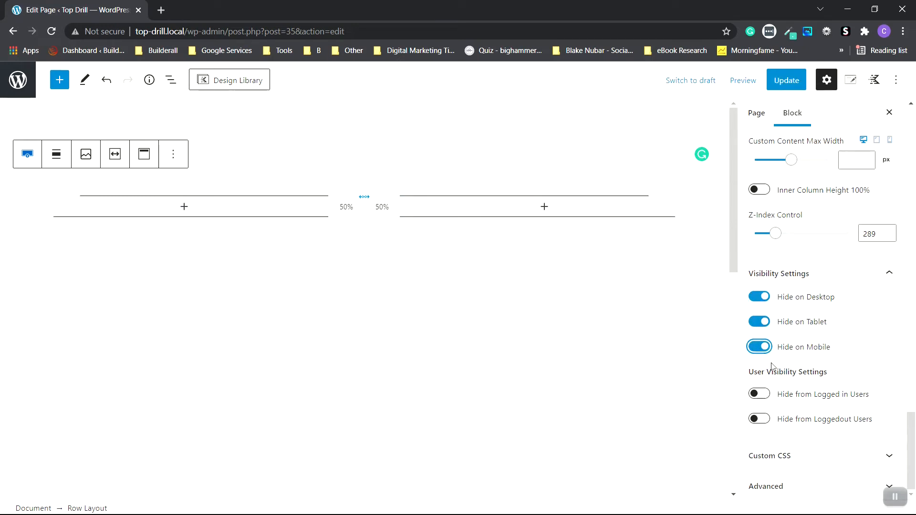
click(763, 347)
click(760, 322)
click(759, 296)
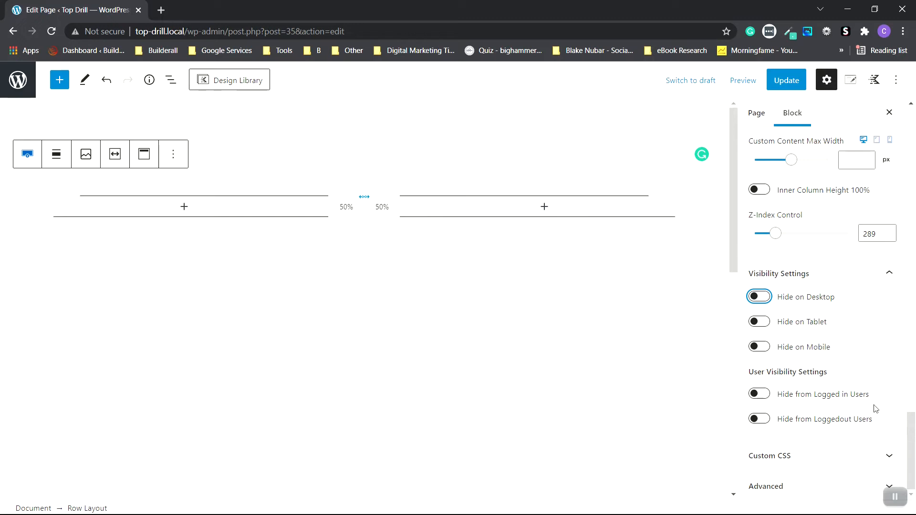
Examine the row's custom CSS and advanced settings, and collapse the open setting groups.
click(846, 456)
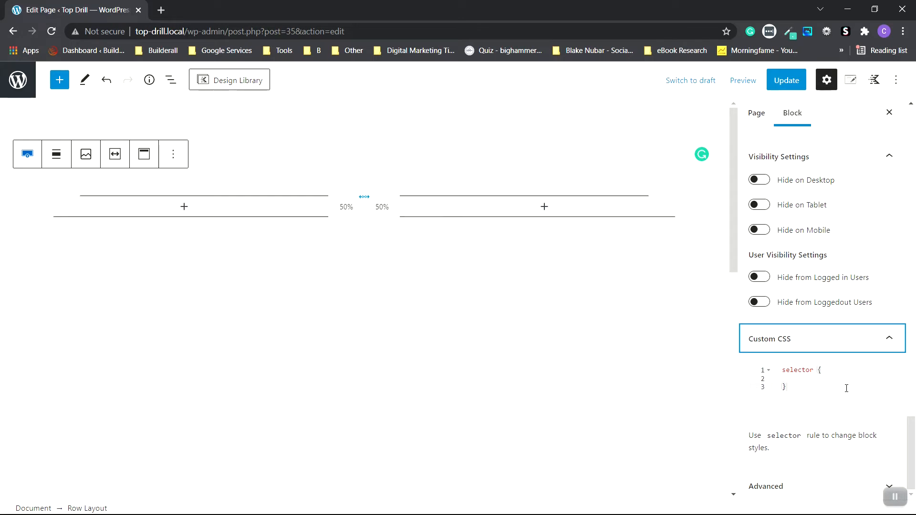
click(792, 488)
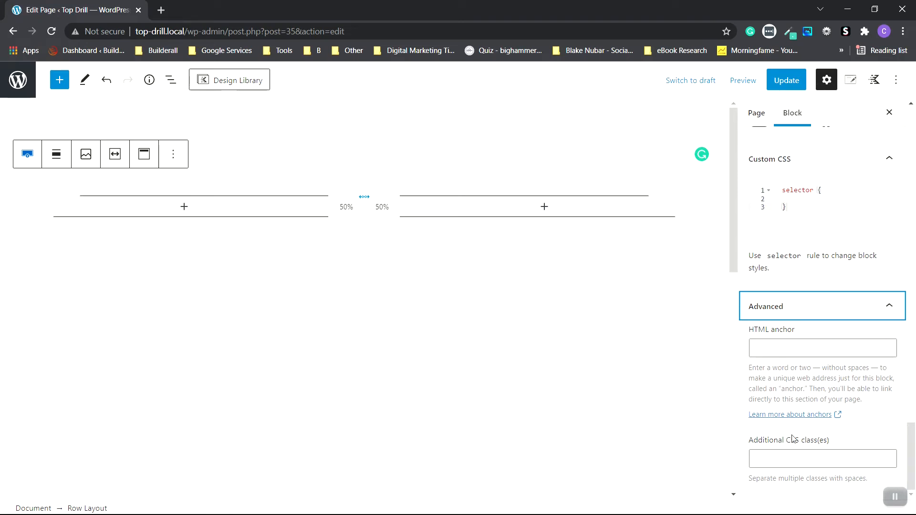
click(889, 306)
click(892, 341)
scroll(893, 343, up, 1)
click(893, 341)
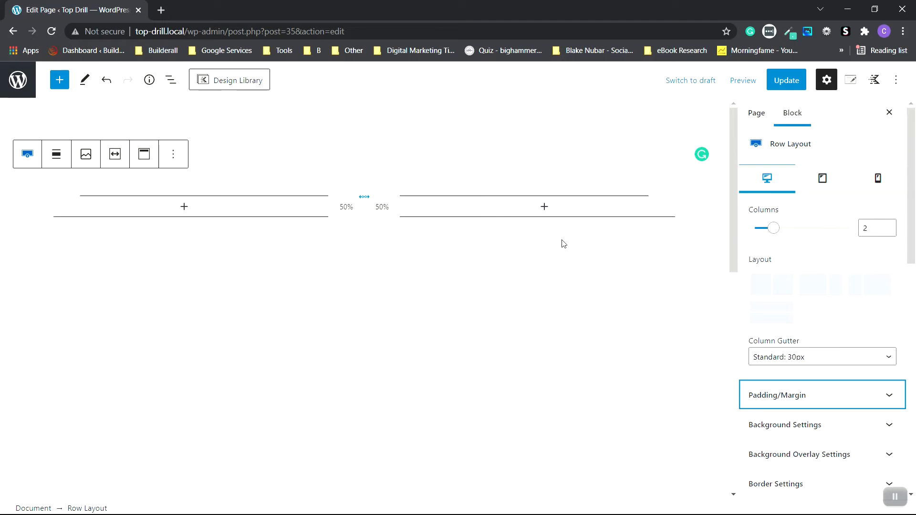
Search for "advanced" blocks in the row's second column and insert an Advanced Heading there.
click(545, 207)
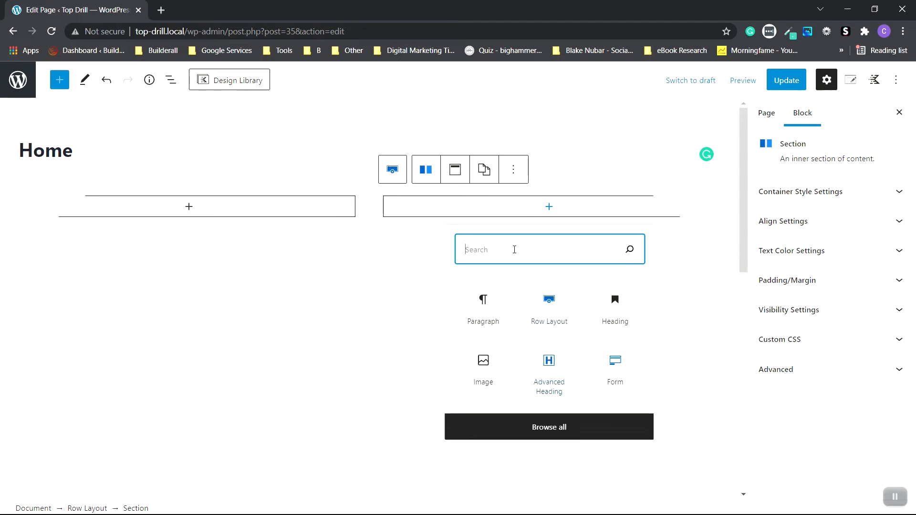
text(advanced)
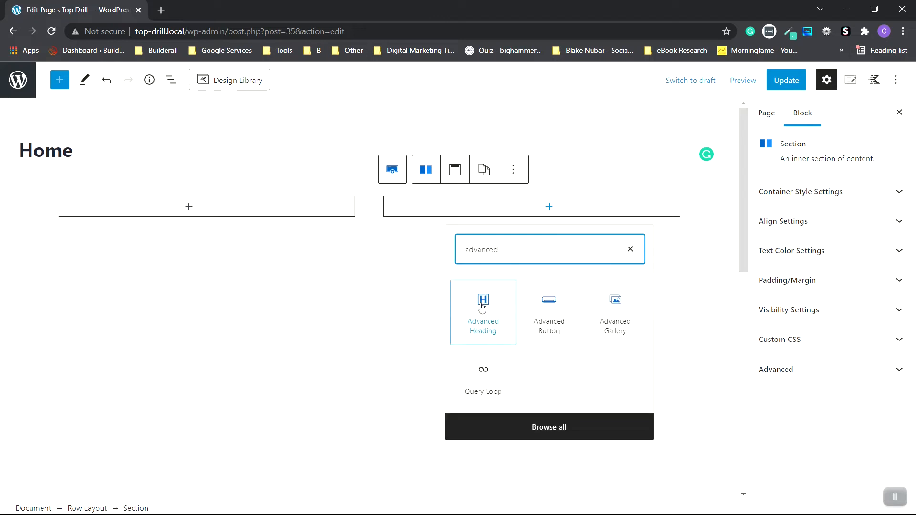
click(483, 304)
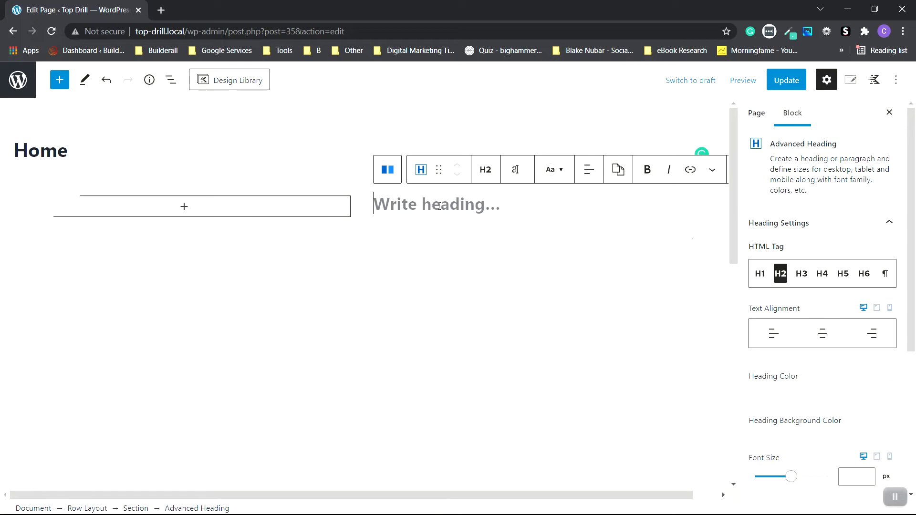
Write "Get Your Free Keto eBook Down Belew" as the heading text.
text(Get y)
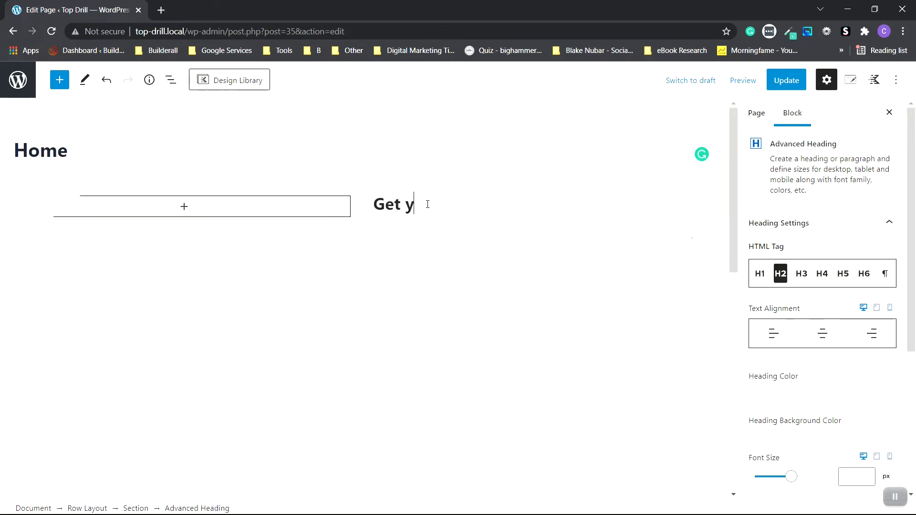
key(BackSpace)
text(Your Free J)
key(BackSpace)
text(Keto )
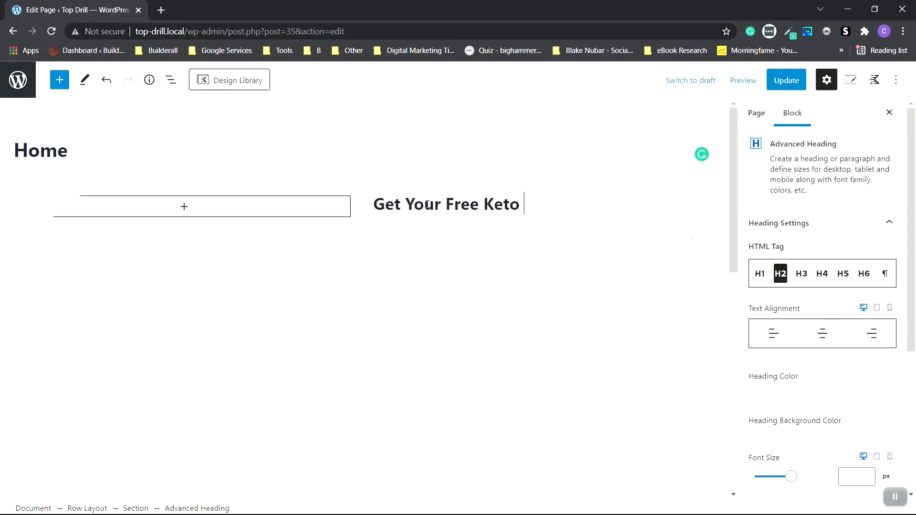
text(eBook)
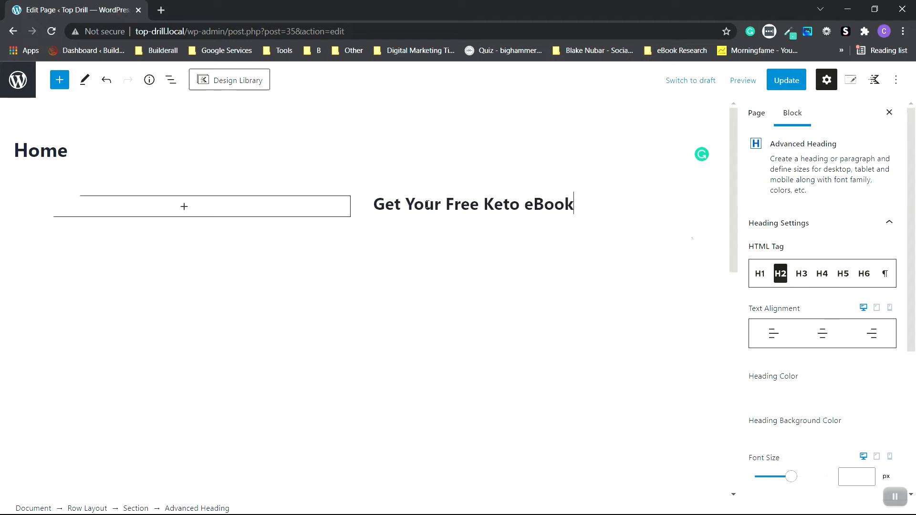
text( Down Bele)
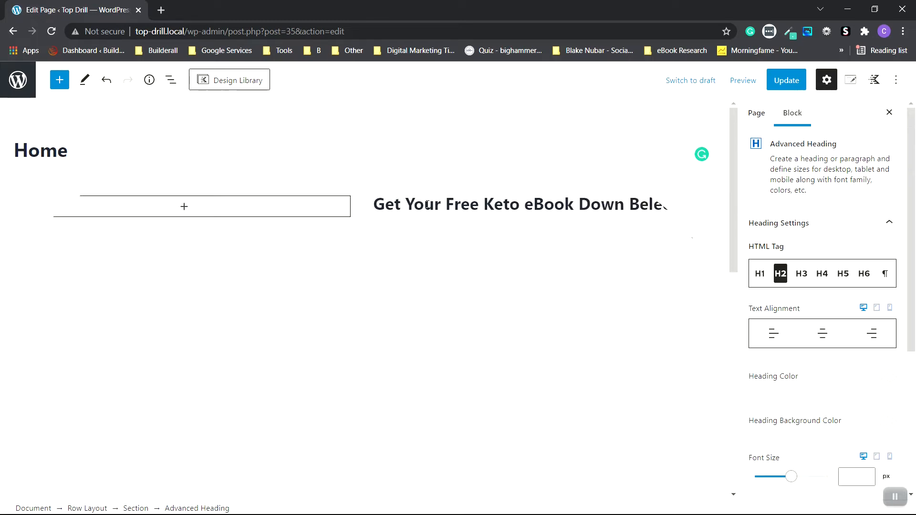
text(w)
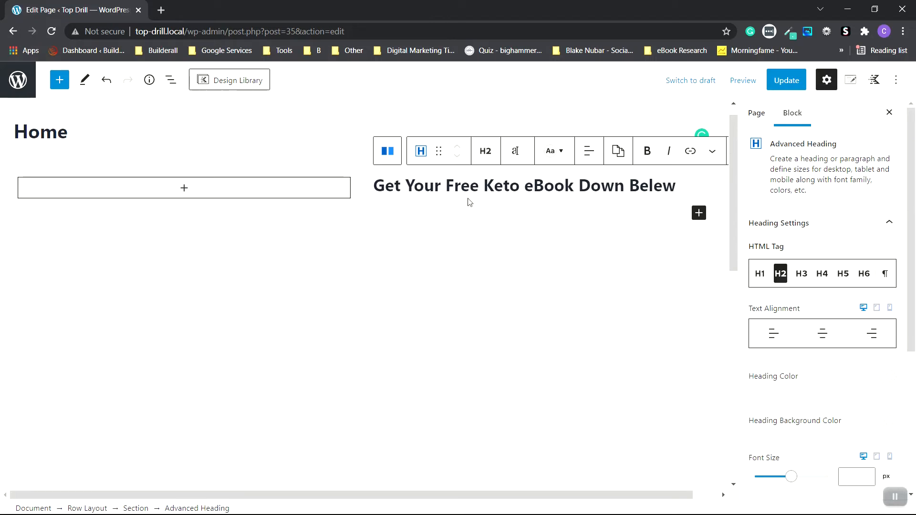
Add a Form block below the heading and select the whole form through the block list.
click(699, 217)
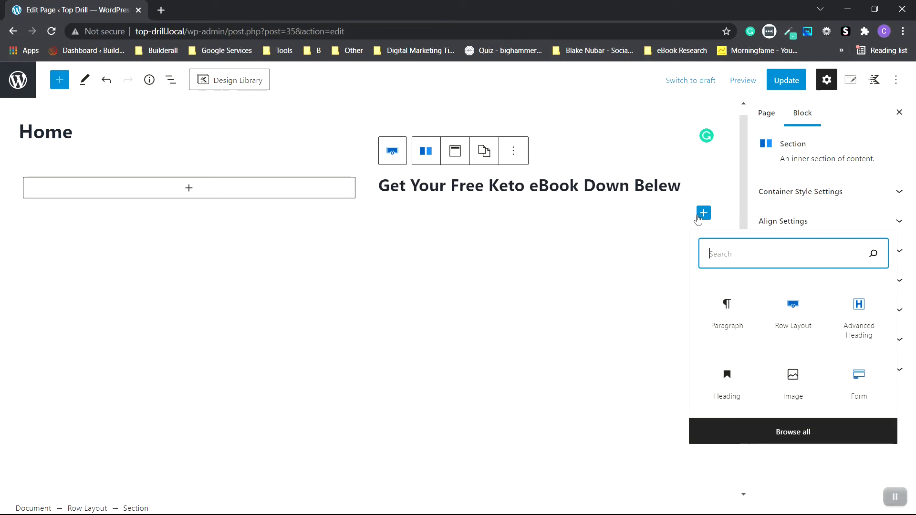
click(862, 382)
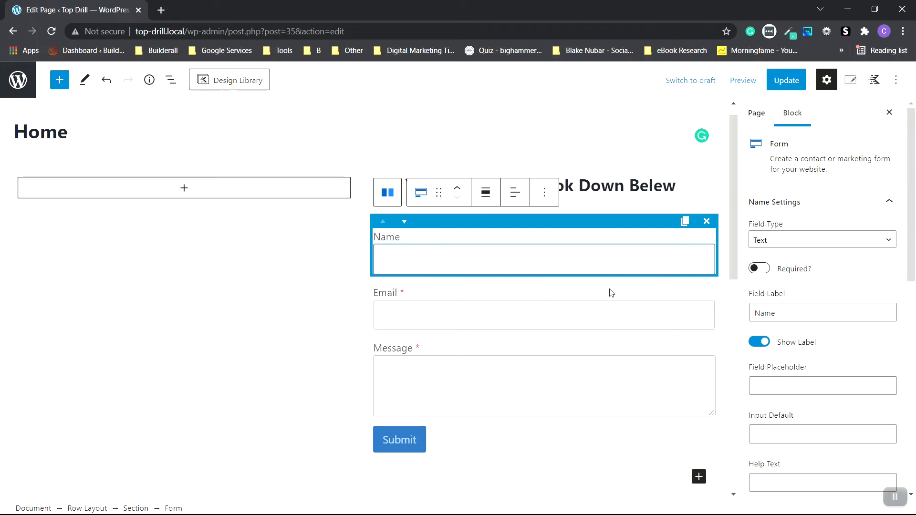
click(171, 80)
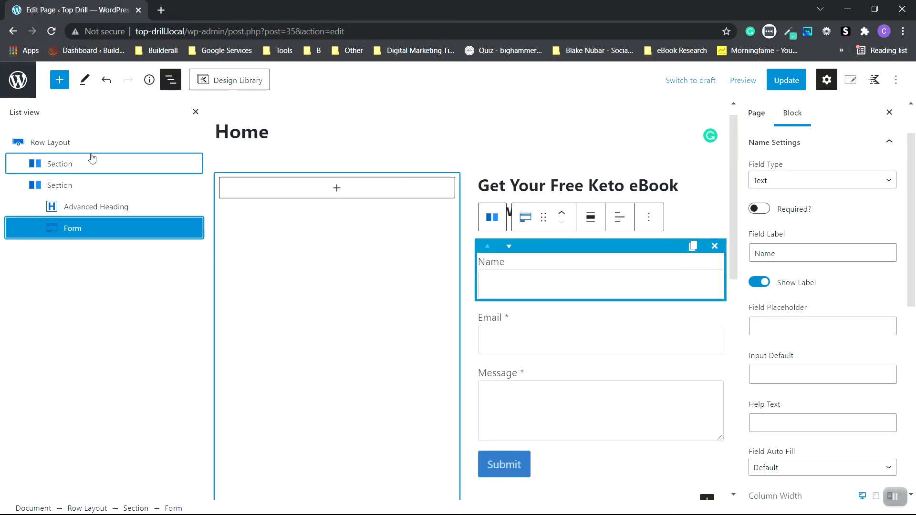
click(87, 229)
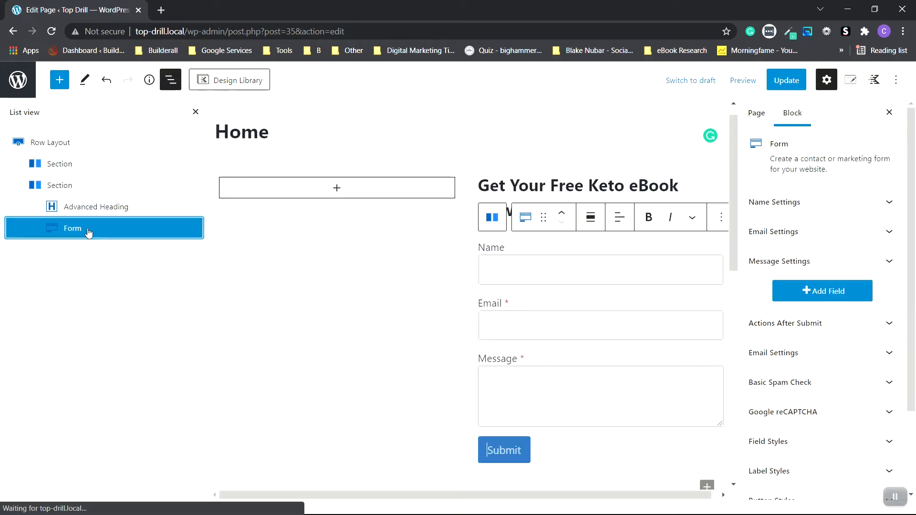
click(196, 113)
Hide the form's Name field label and set the field's placeholder to "Name".
click(839, 203)
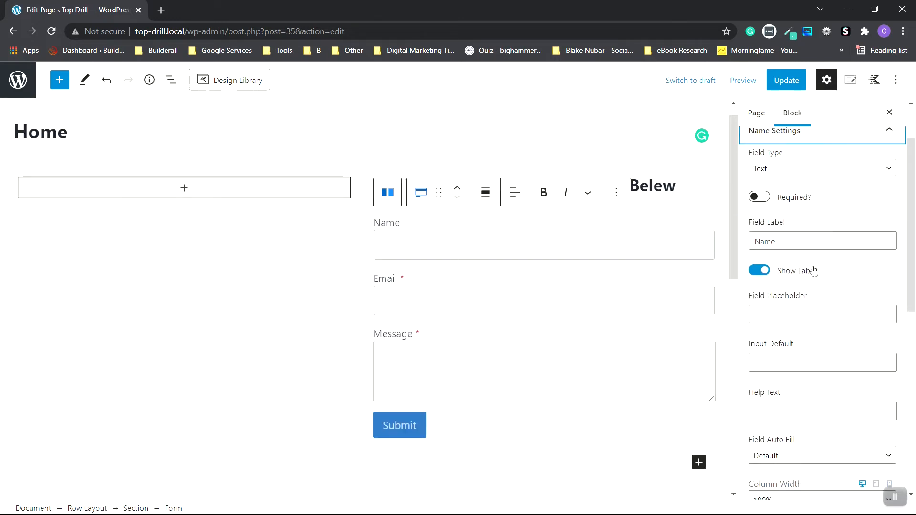
click(762, 272)
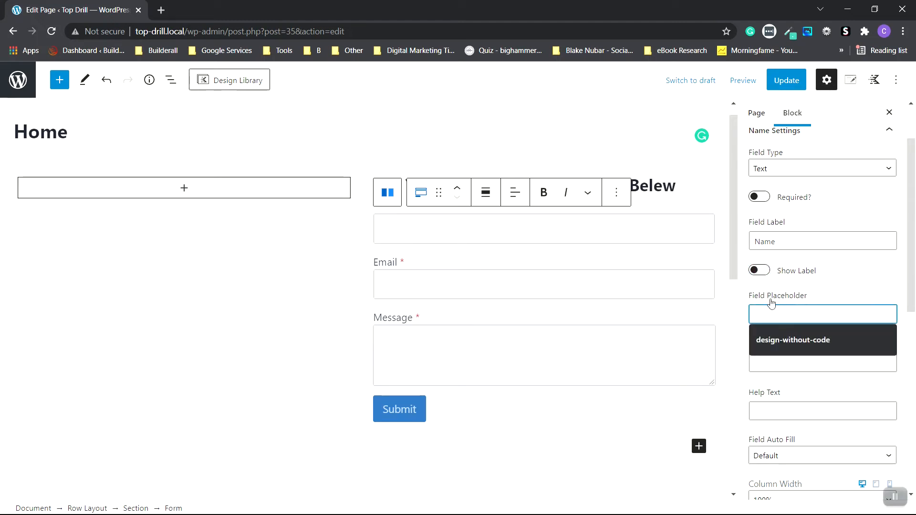
text(Name)
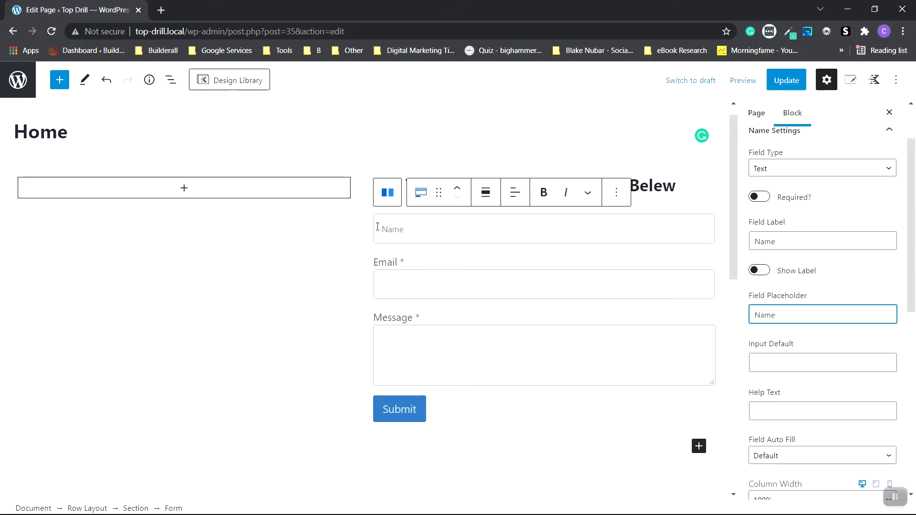
scroll(890, 202, up, 2)
click(890, 202)
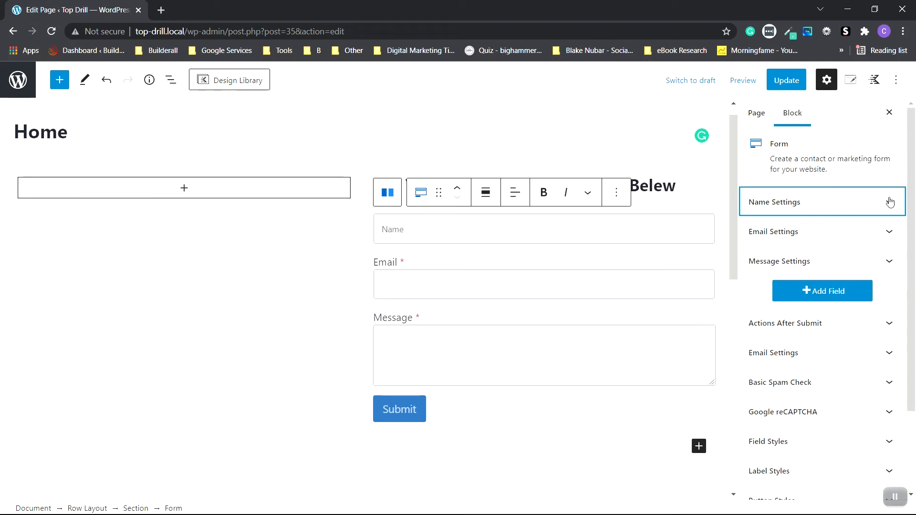
Check the Email field's required option and make the Name field required.
click(840, 237)
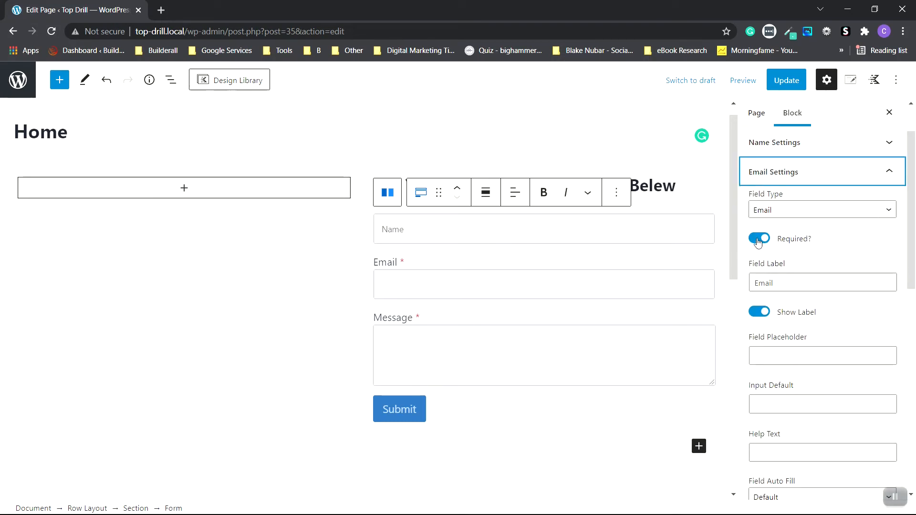
scroll(835, 203, up, 2)
click(849, 203)
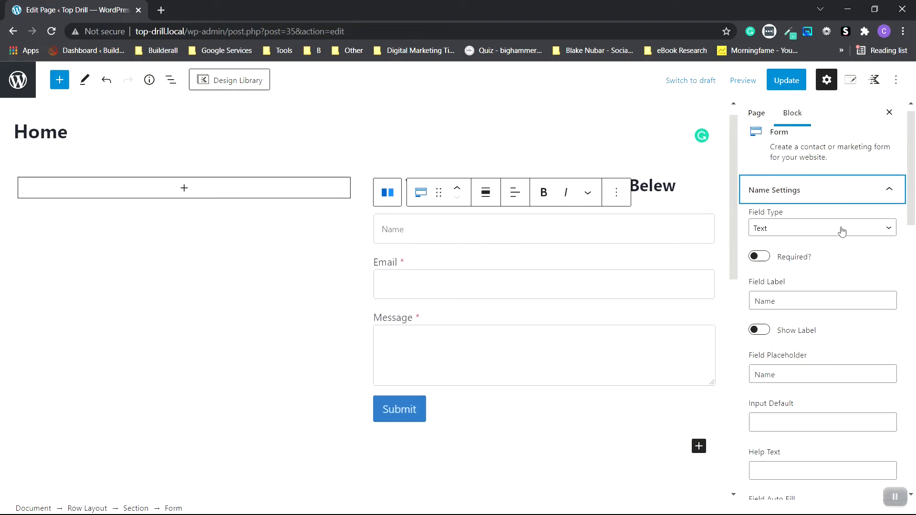
click(762, 256)
Clear and hide the Email field's label, and set the field's placeholder to "Email".
click(669, 263)
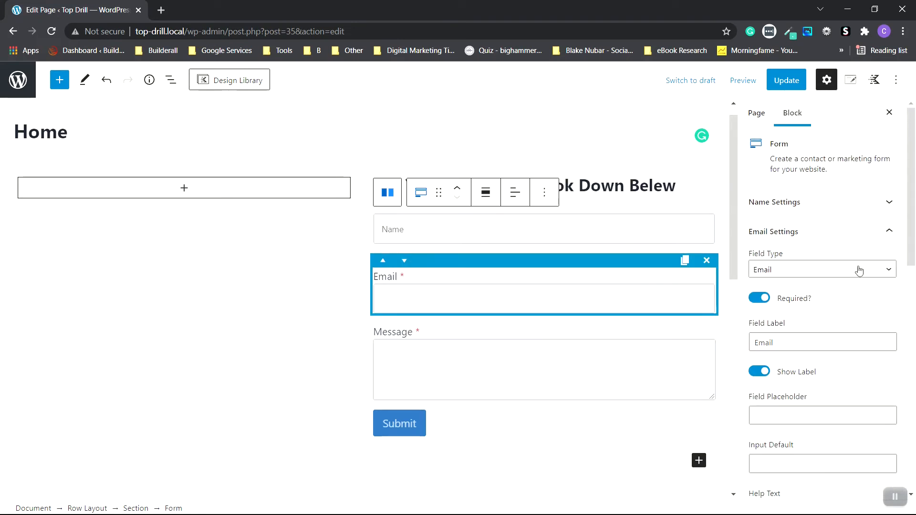
scroll(859, 267, down, 1)
scroll(860, 271, down, 1)
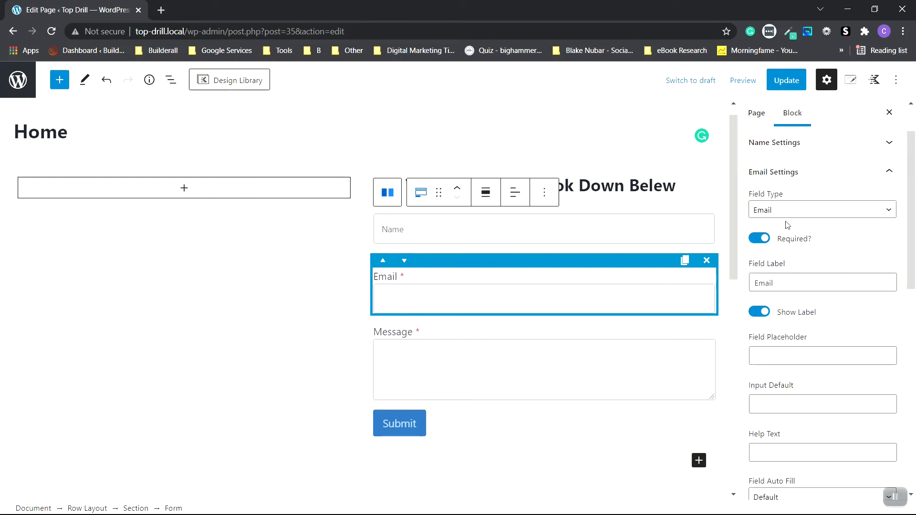
drag(788, 280, 751, 281)
key(BackSpace)
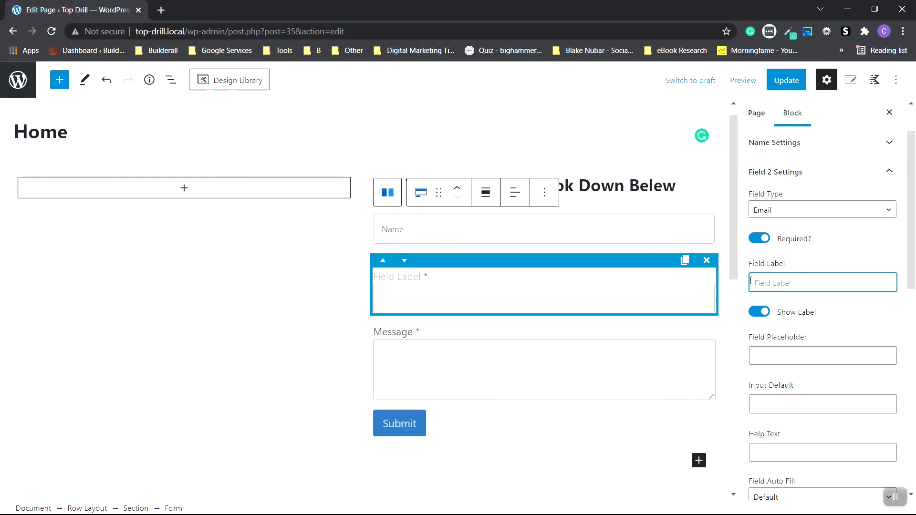
click(761, 313)
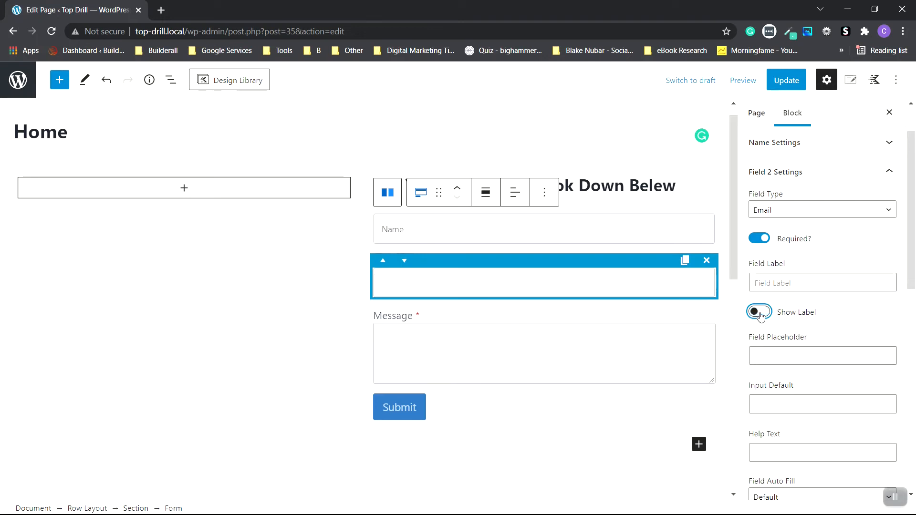
click(773, 353)
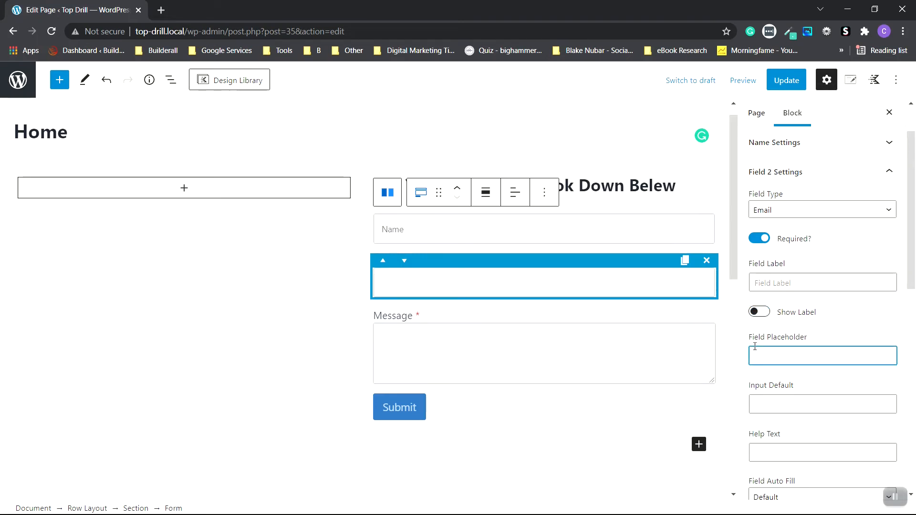
scroll(783, 334, down, 8)
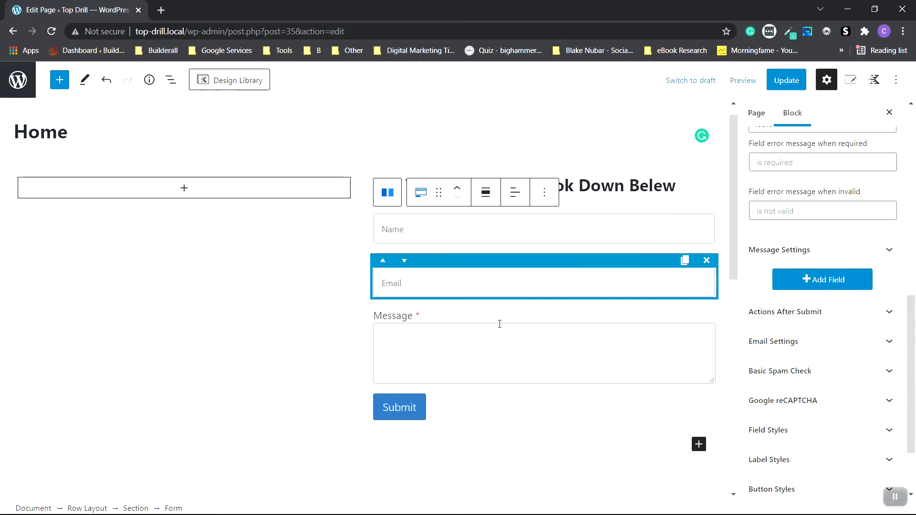
Change the Message field's type to Hidden.
click(890, 251)
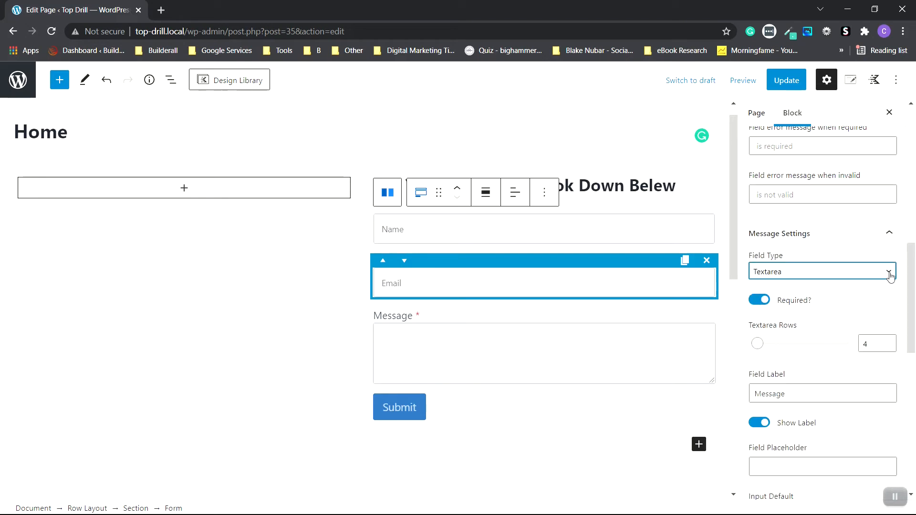
click(888, 277)
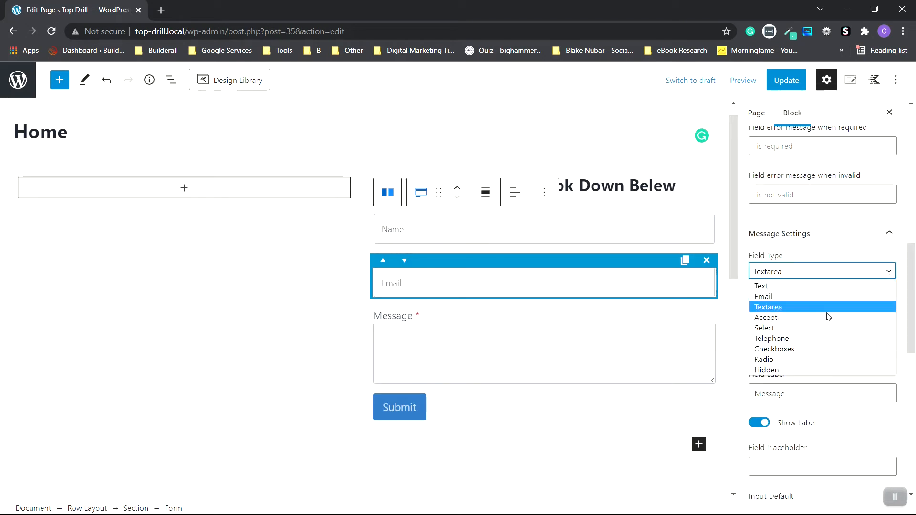
click(830, 369)
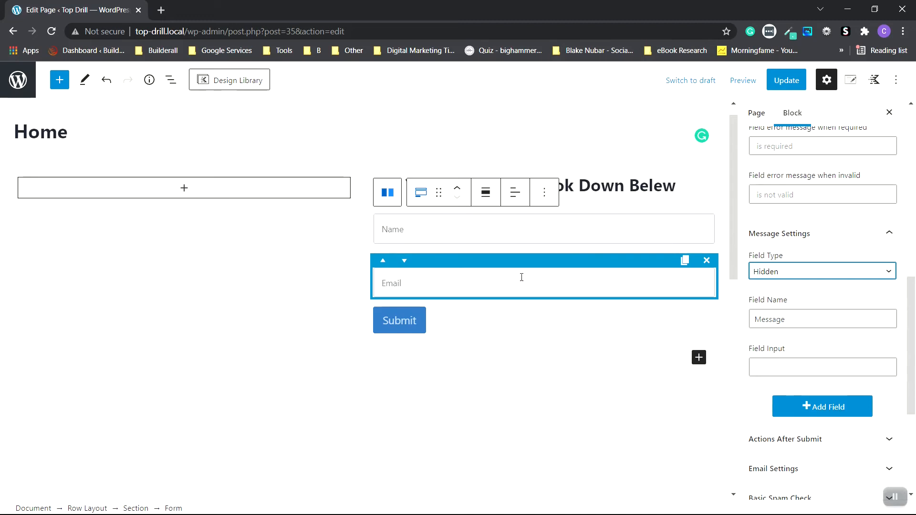
Set the Submit button's size to L and its width to Full in the button styles.
scroll(795, 291, down, 5)
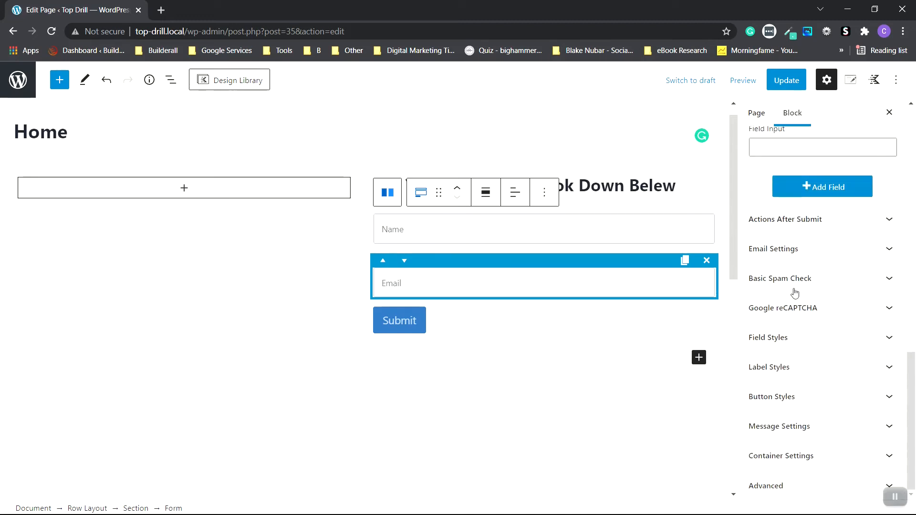
click(812, 398)
scroll(813, 399, down, 5)
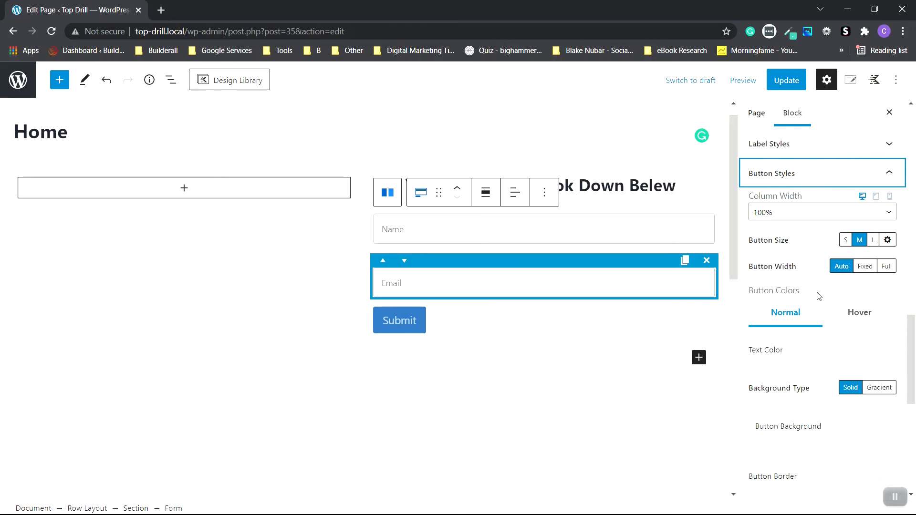
click(847, 241)
click(861, 242)
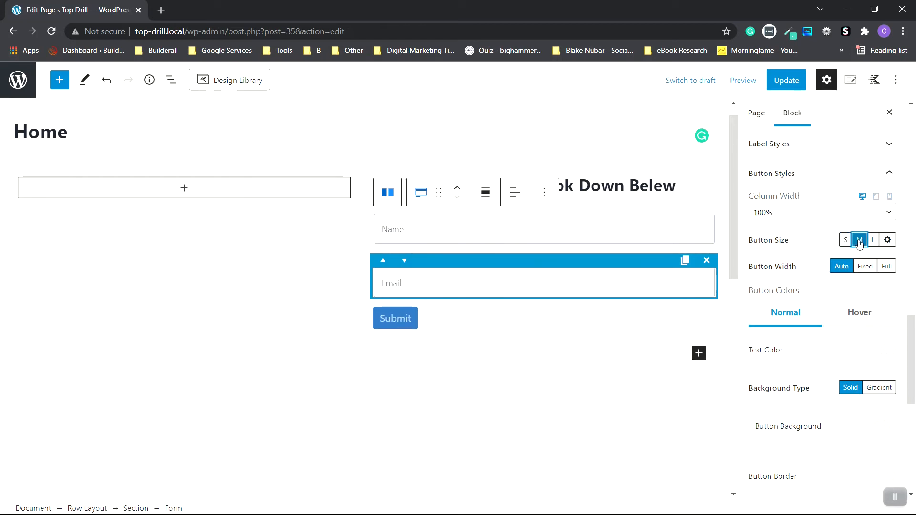
click(873, 241)
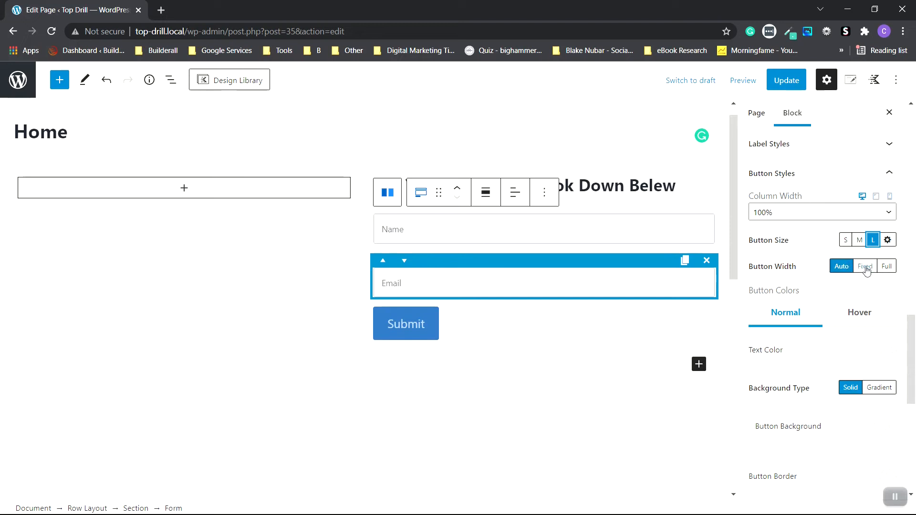
click(867, 269)
click(887, 269)
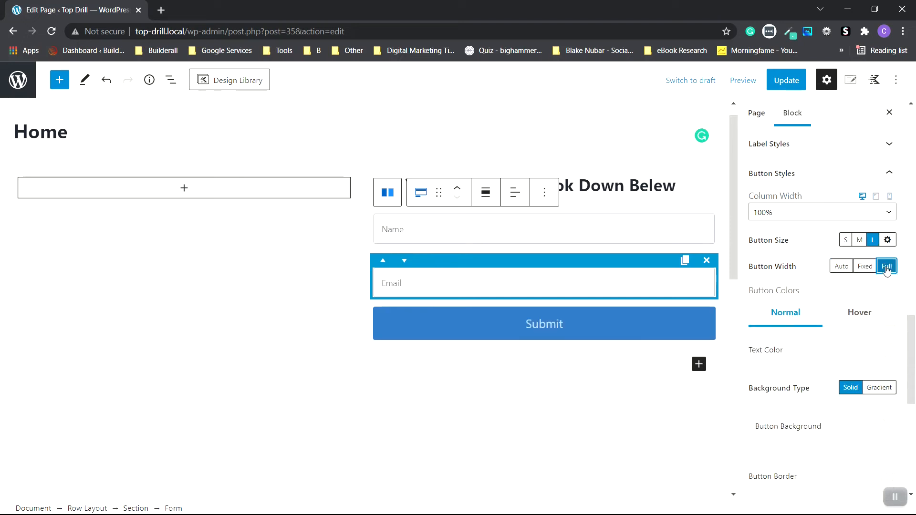
Set the Submit button's width to Auto and its text color to white (FFFFFF).
click(841, 266)
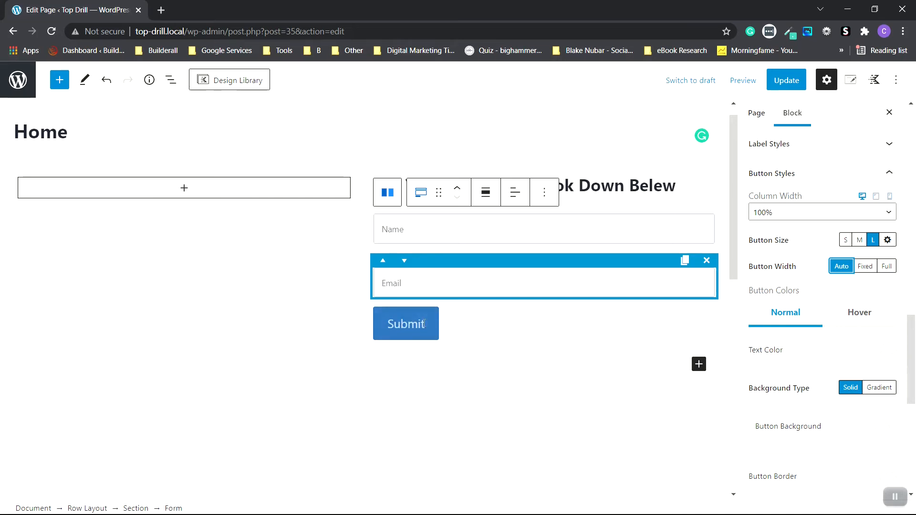
scroll(777, 268, down, 3)
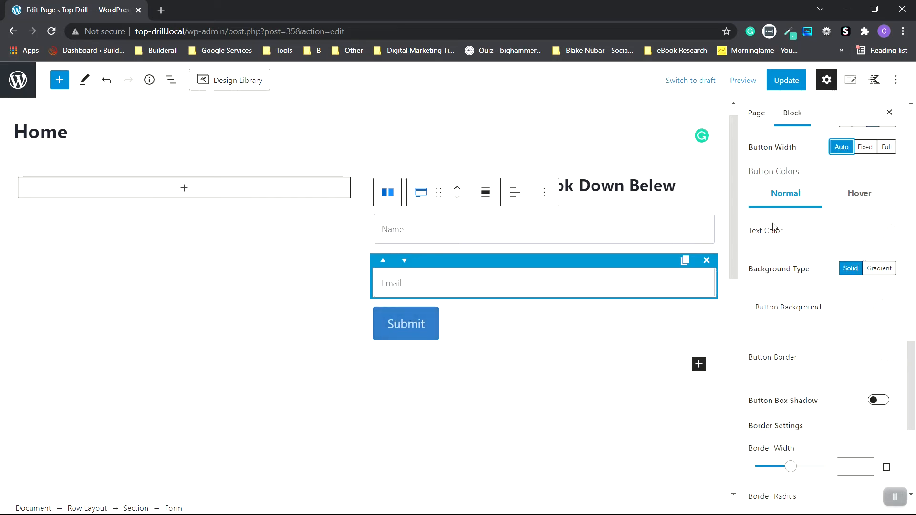
click(887, 235)
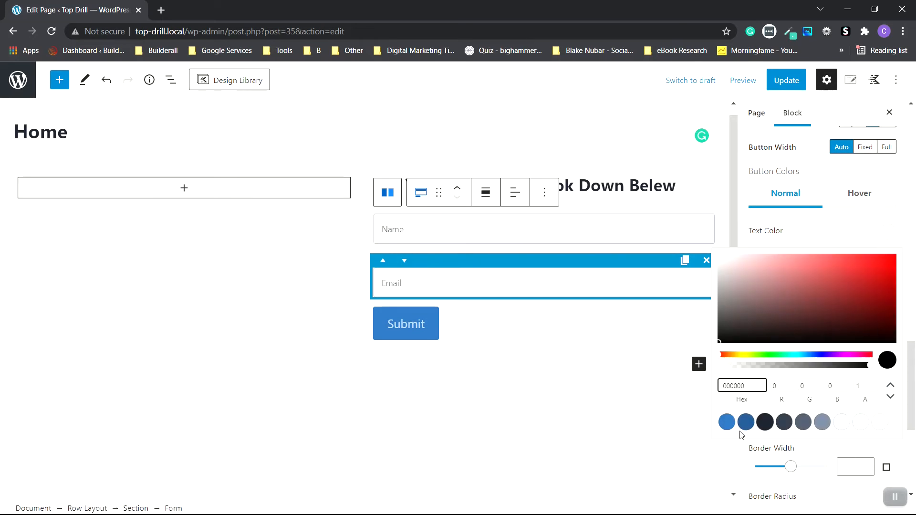
click(880, 423)
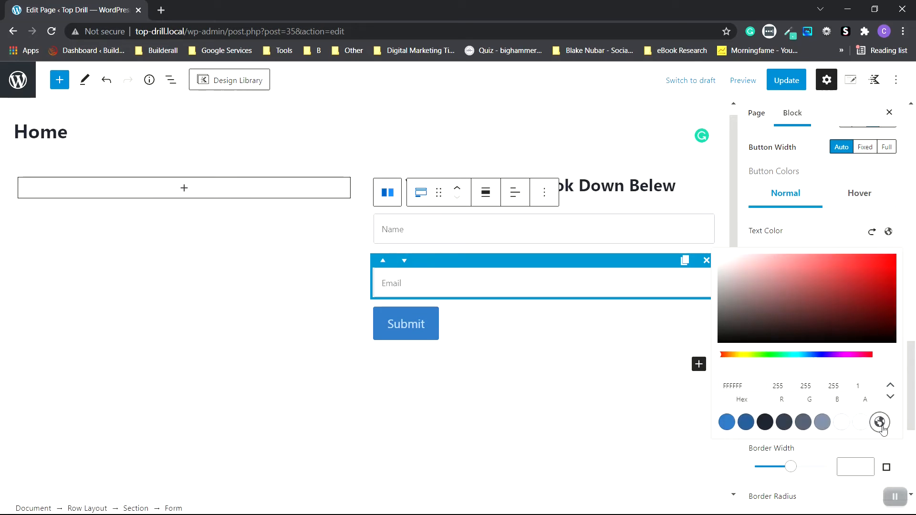
click(876, 245)
Set the Submit button's solid background color to green with a pasted hex code.
scroll(842, 225, down, 1)
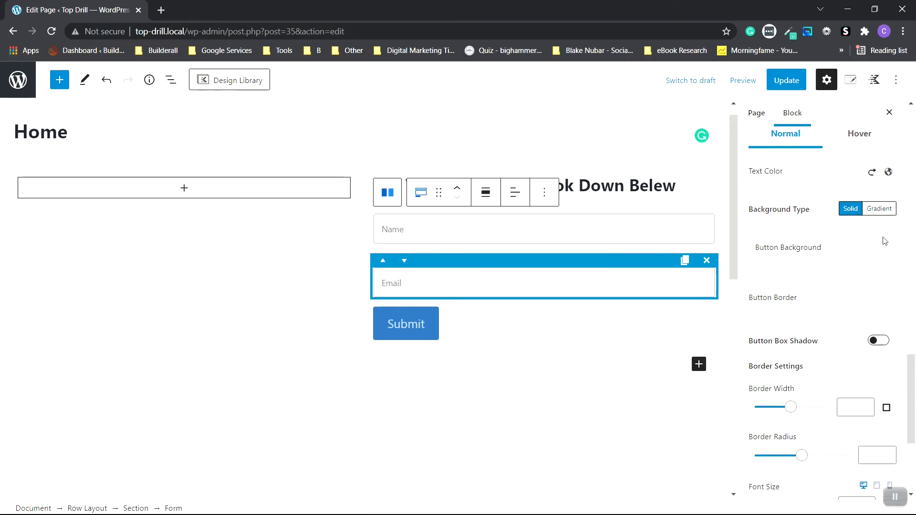
click(882, 249)
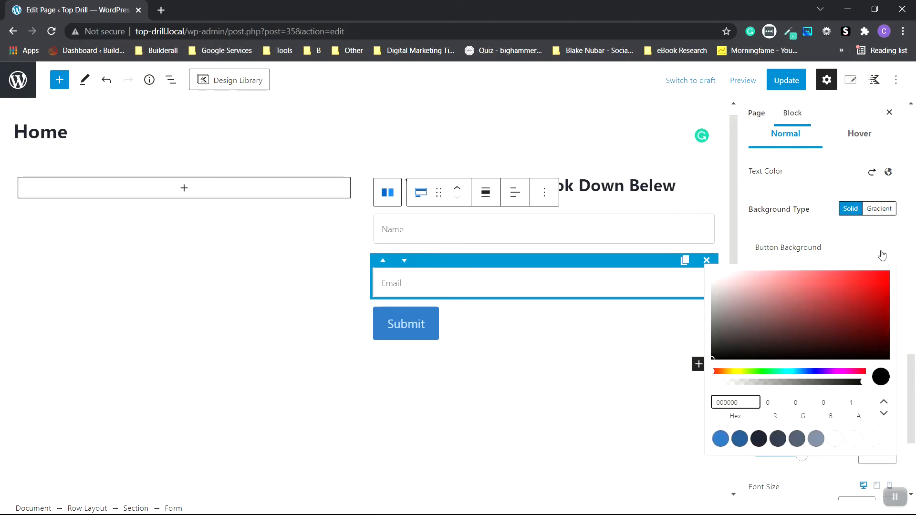
drag(738, 402, 716, 396)
right_click(720, 402)
click(797, 252)
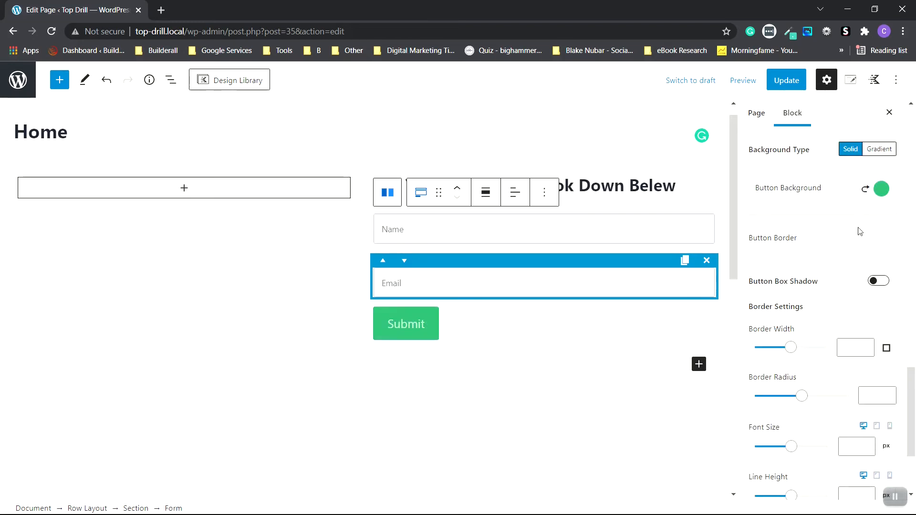
Examine the button's border and font options and its advanced settings, including text transform, font weight and margins per device.
scroll(844, 238, down, 3)
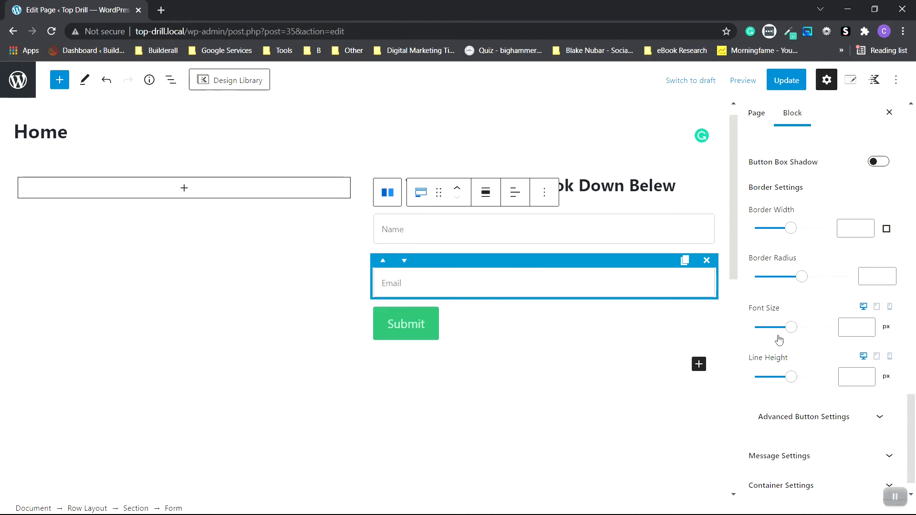
scroll(879, 393, down, 1)
click(878, 390)
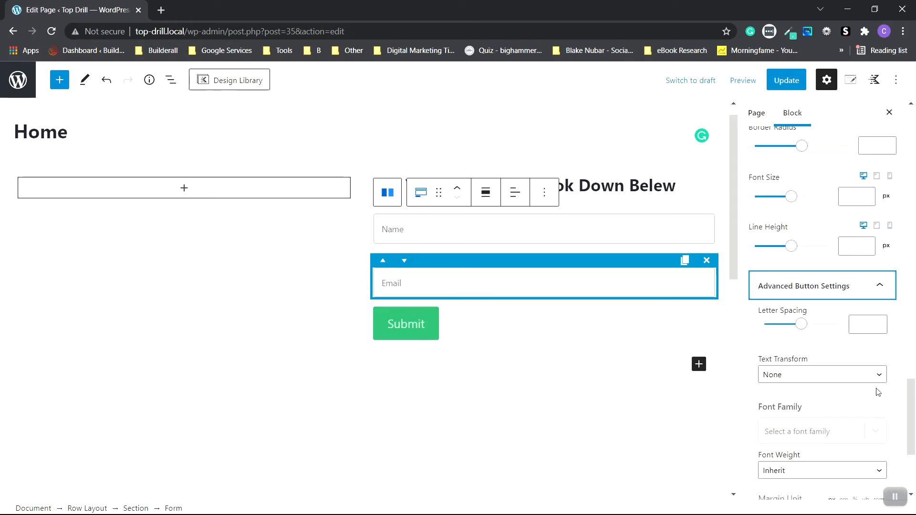
scroll(829, 287, down, 2)
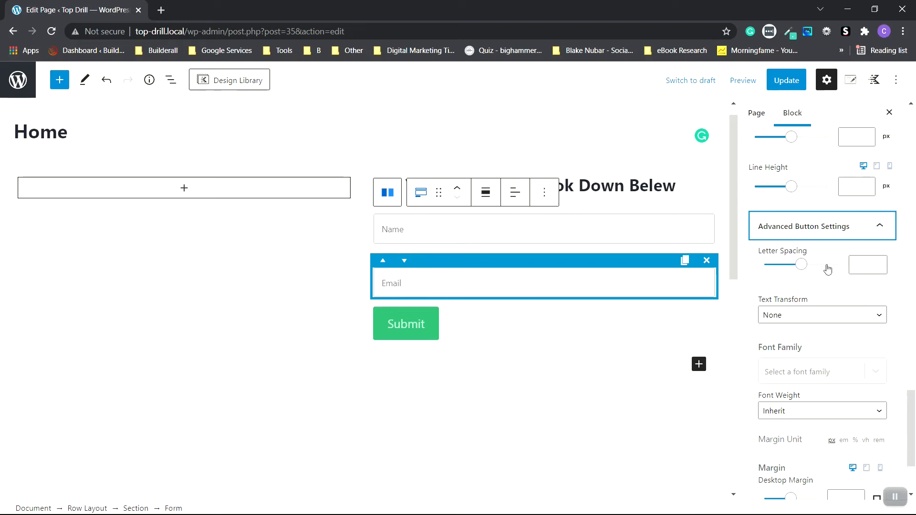
click(876, 316)
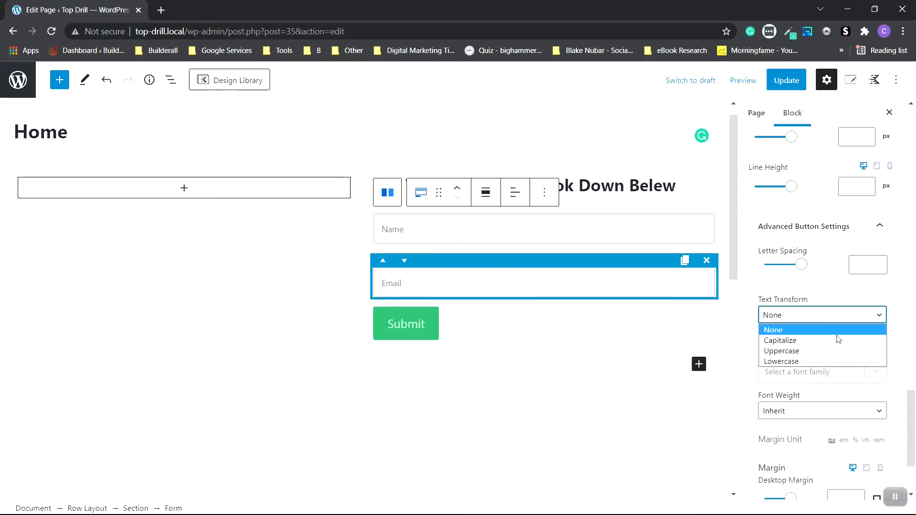
click(812, 329)
scroll(873, 296, down, 3)
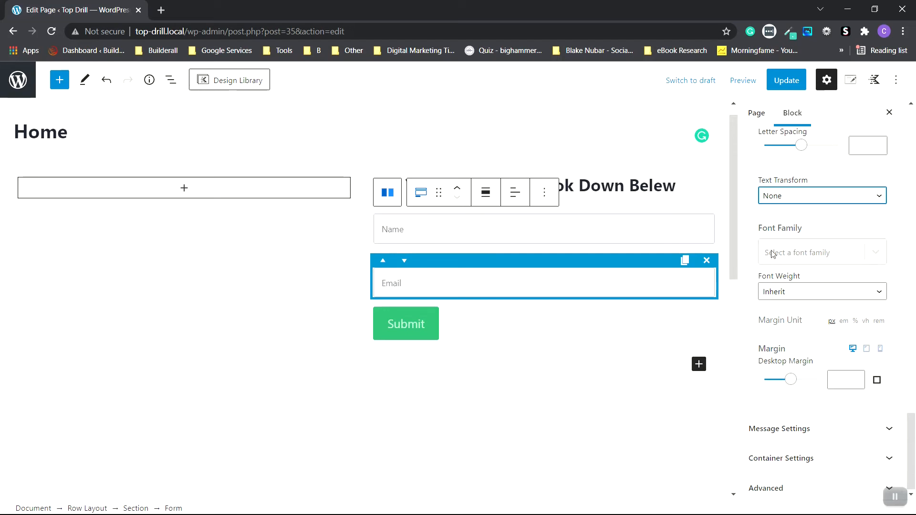
click(855, 297)
click(821, 306)
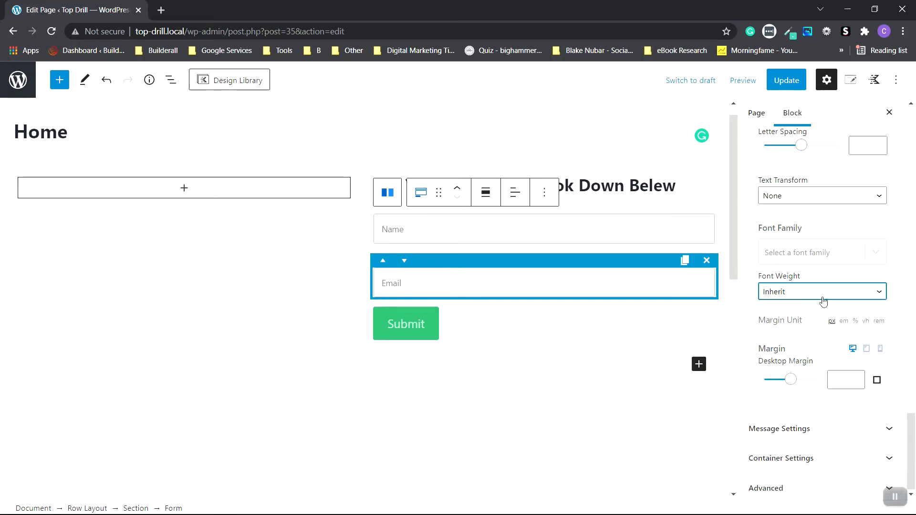
click(867, 350)
click(880, 351)
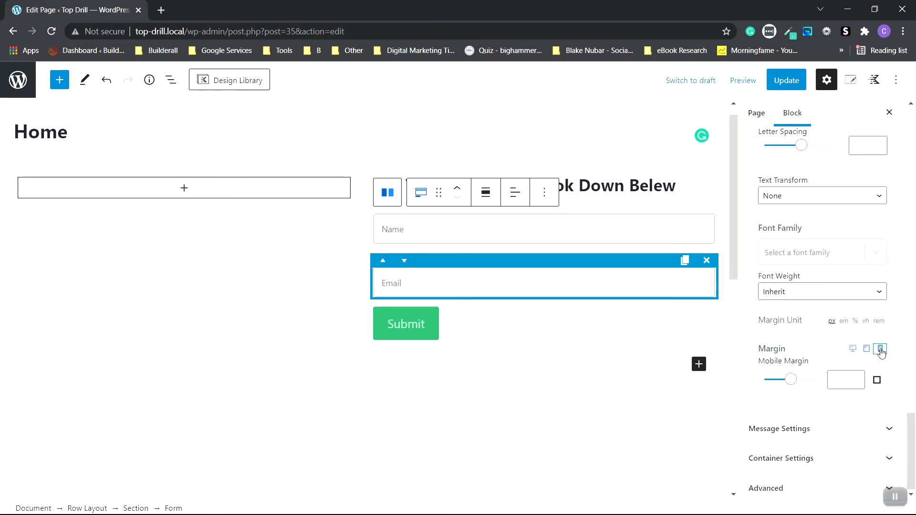
click(853, 348)
Examine the form's success and error message settings, advanced message font settings, container margin and advanced options.
click(888, 428)
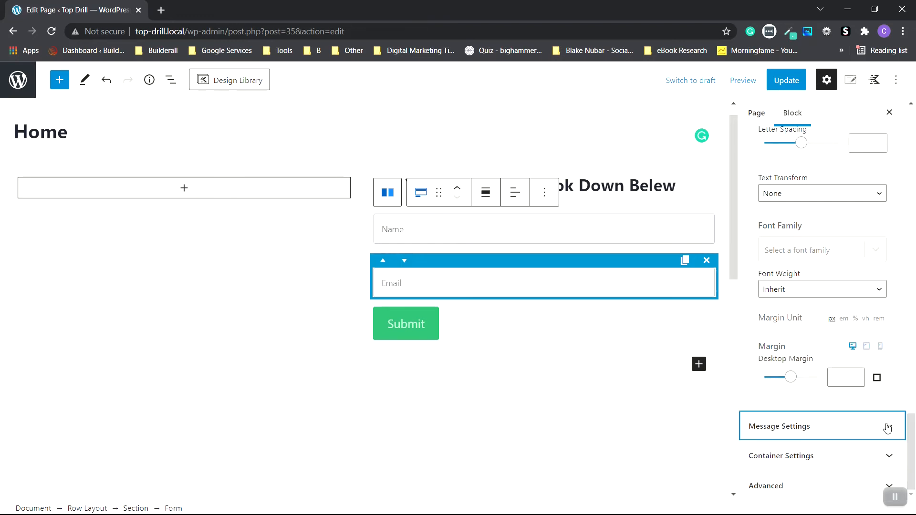
scroll(891, 249, up, 1)
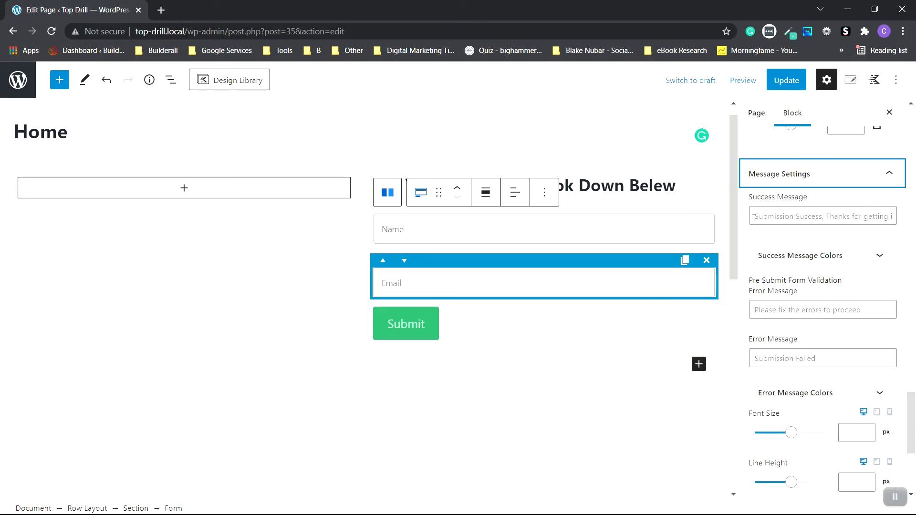
click(754, 218)
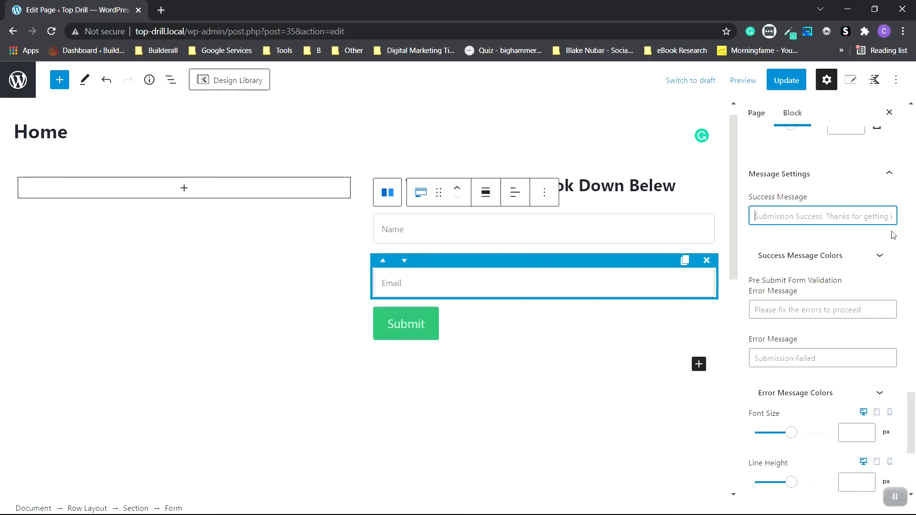
scroll(867, 243, down, 1)
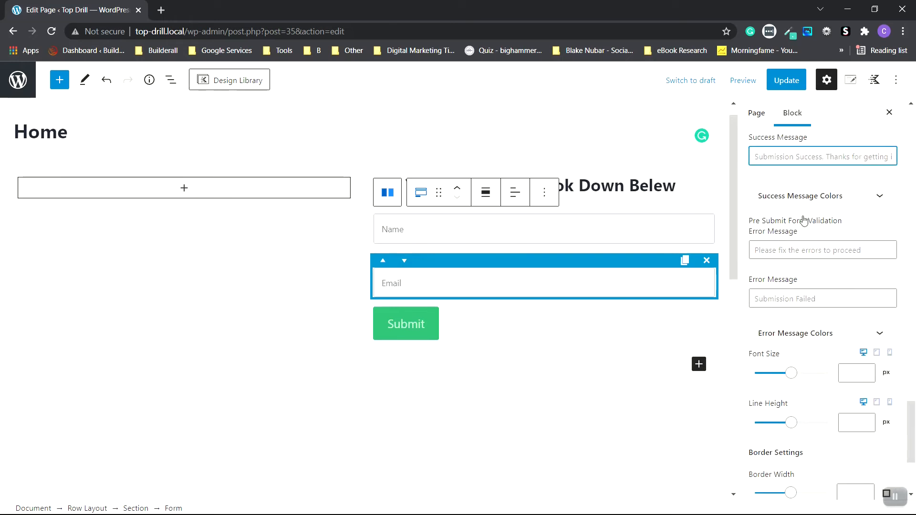
scroll(795, 301, down, 3)
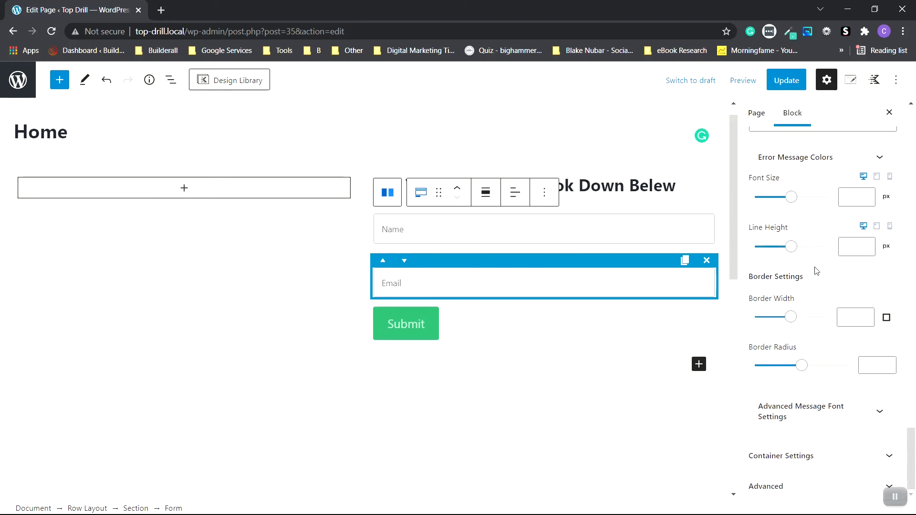
click(831, 419)
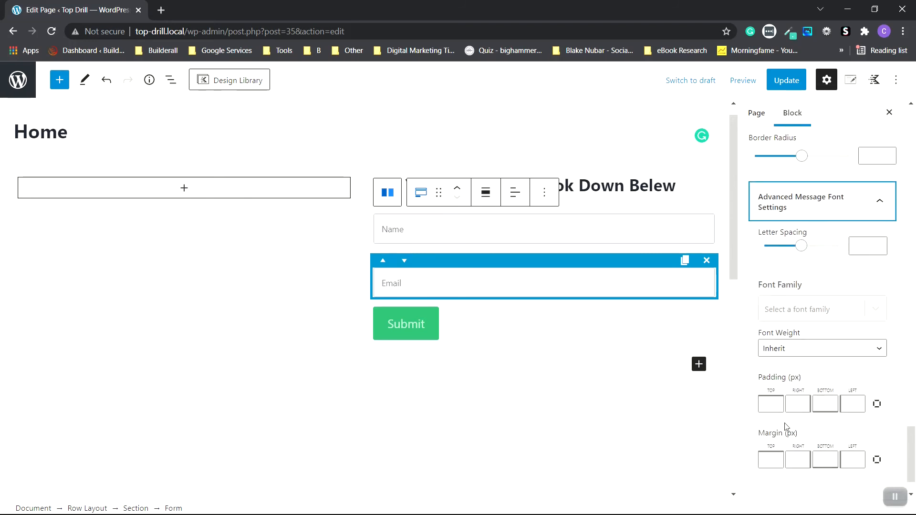
click(829, 461)
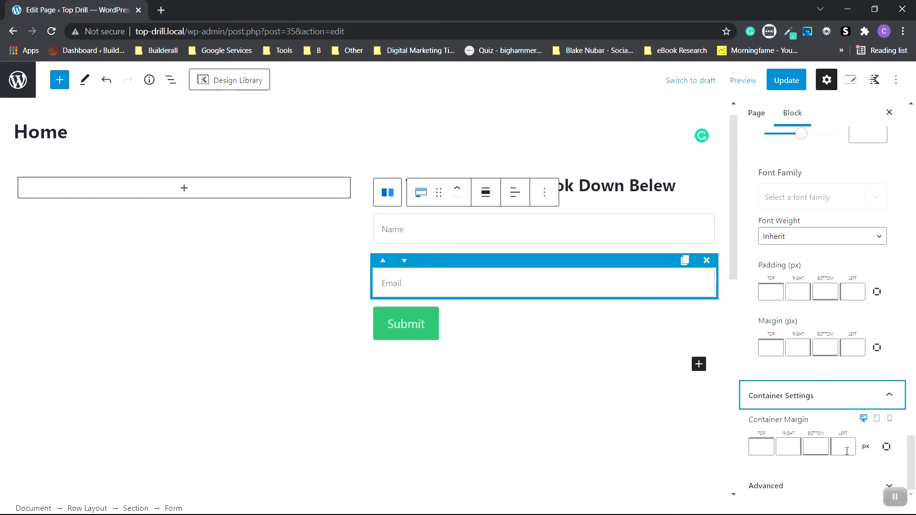
click(900, 409)
click(811, 484)
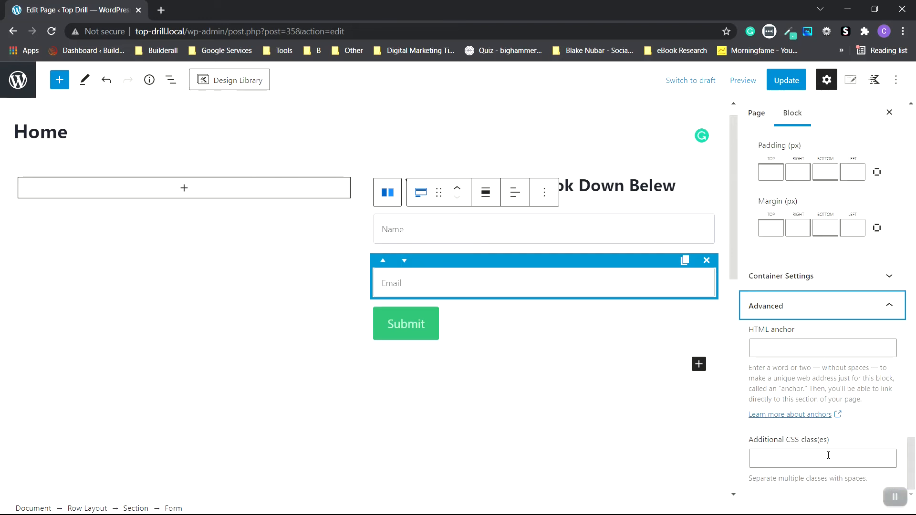
scroll(894, 306, up, 4)
scroll(896, 323, up, 5)
scroll(888, 293, up, 5)
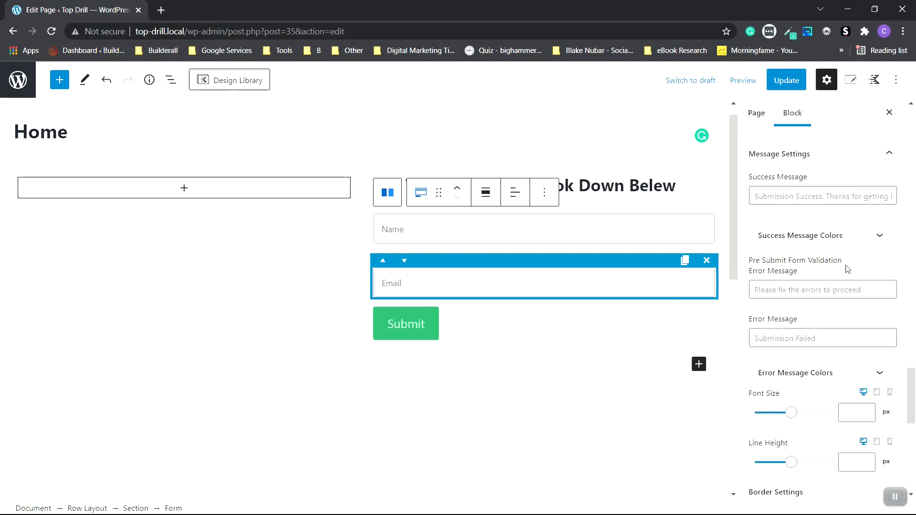
Replace the Submit button's text with "Get Your eBook Here".
click(420, 335)
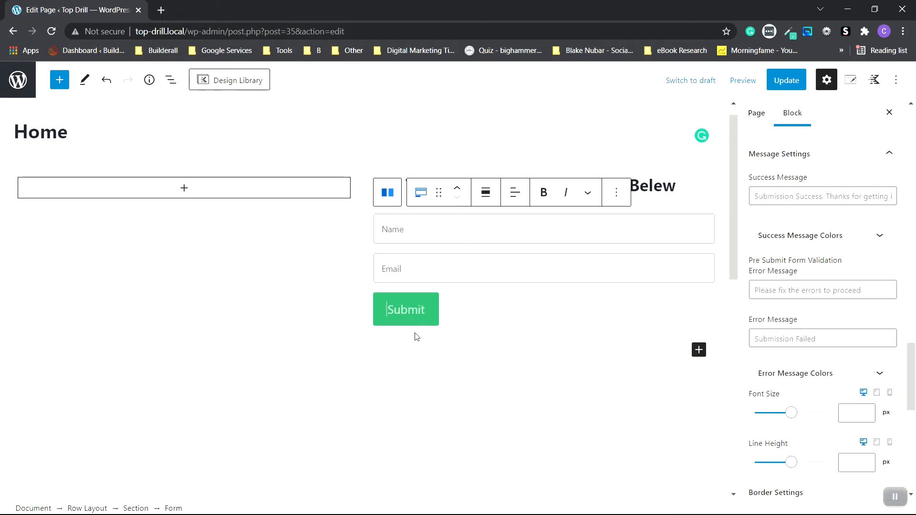
key(ctrl+a)
text(Get )
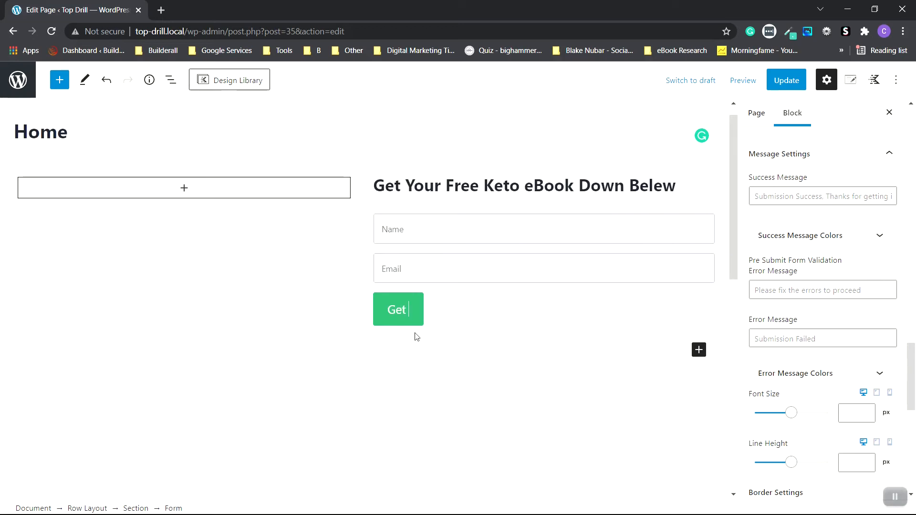
text(Your eBook Here)
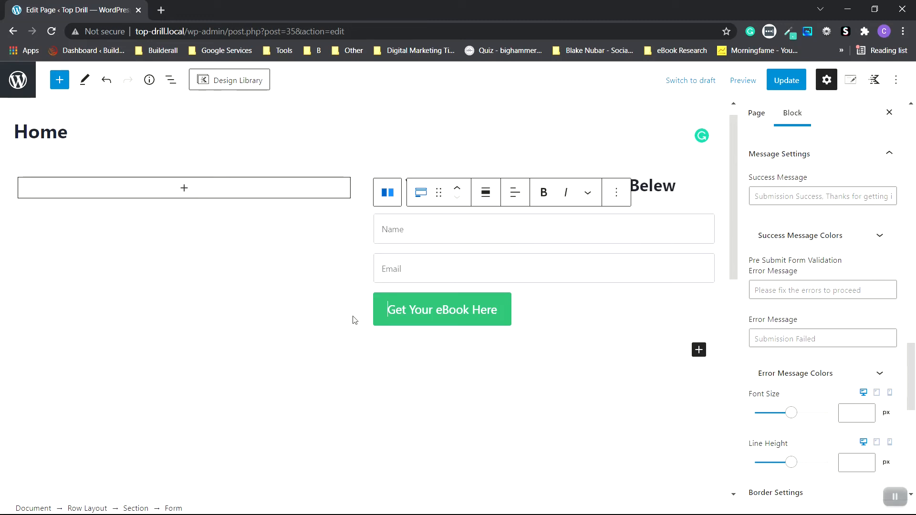
Insert "Click Here To" at the start of the form button's text.
text(cLIVK)
key(BackSpace)
key(BackSpace)
key(BackSpace)
key(BackSpace)
key(BackSpace)
text(Click)
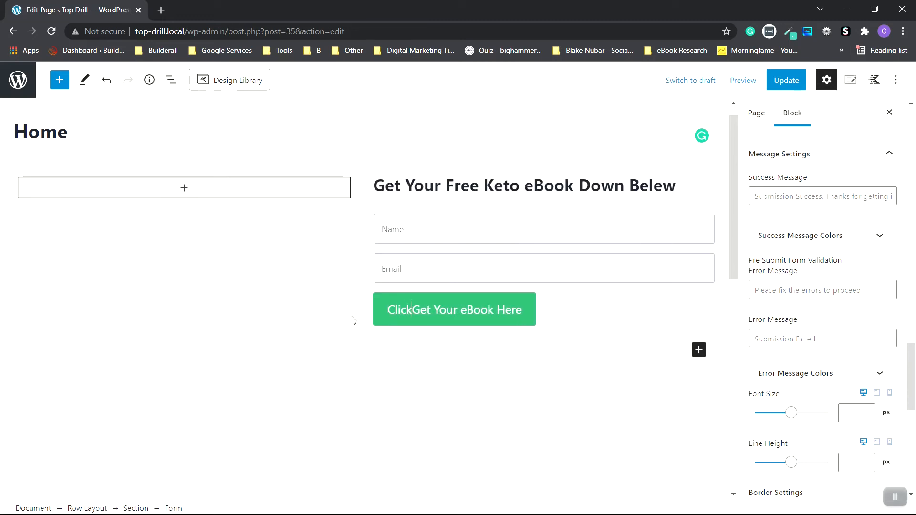
text( Here)
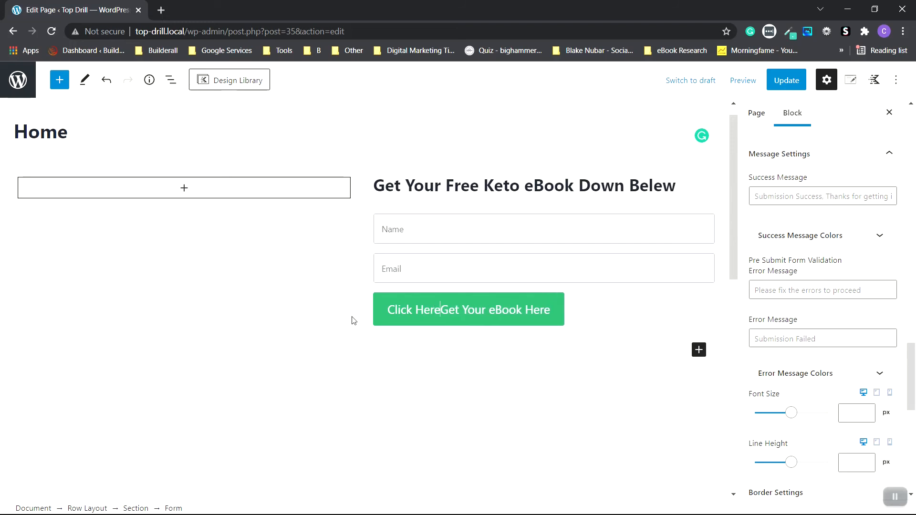
text( To)
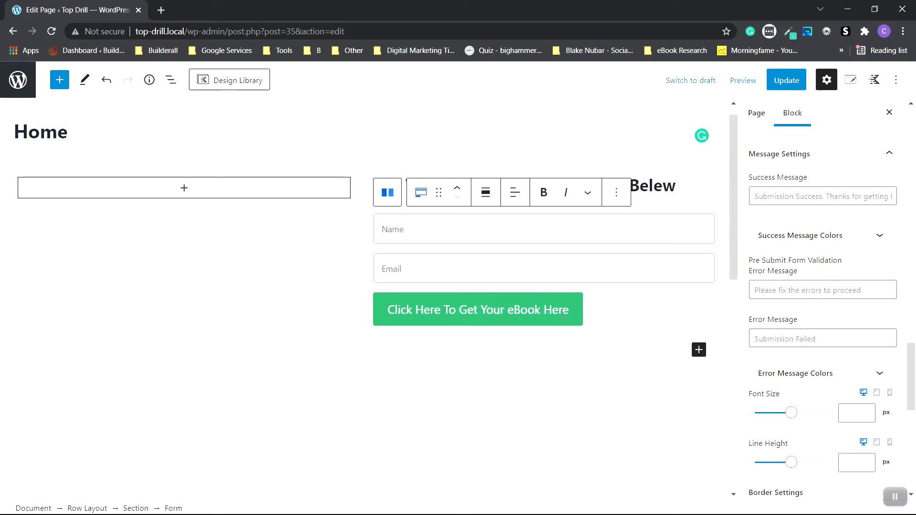
Remove the final "Here" so the form button reads "Click Here To Get Your eBook".
drag(576, 309, 551, 306)
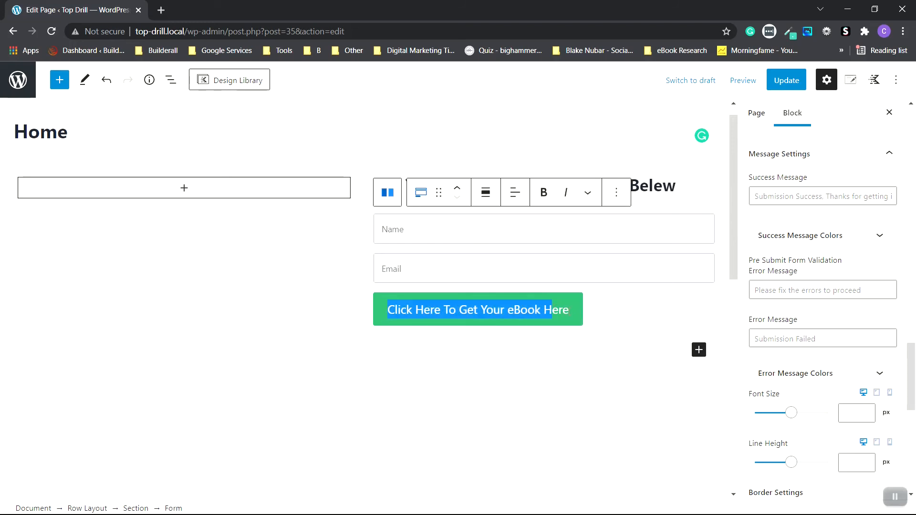
click(567, 312)
key(BackSpace)
key(BackSpace)
key(BackSpace)
key(BackSpace)
key(BackSpace)
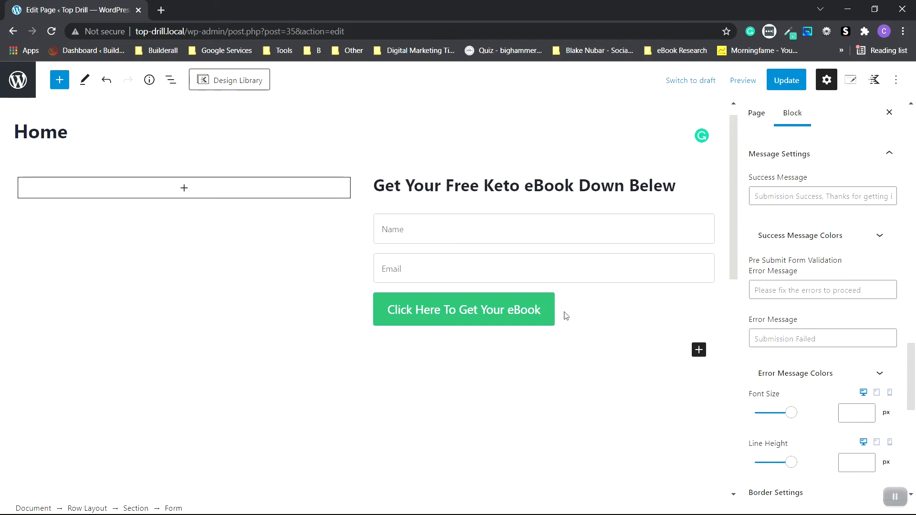
Add an Image block to the empty column beside the form and upload "3d Book Cover.png" into it.
click(186, 190)
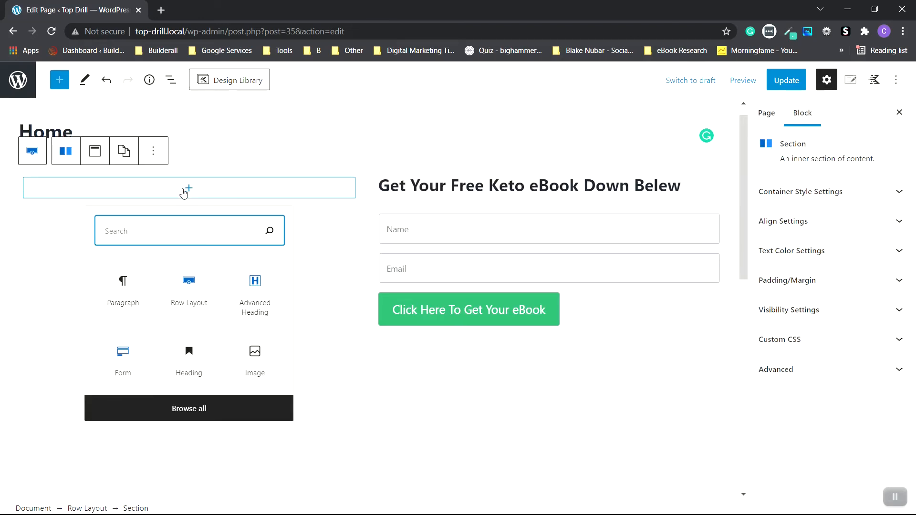
click(256, 365)
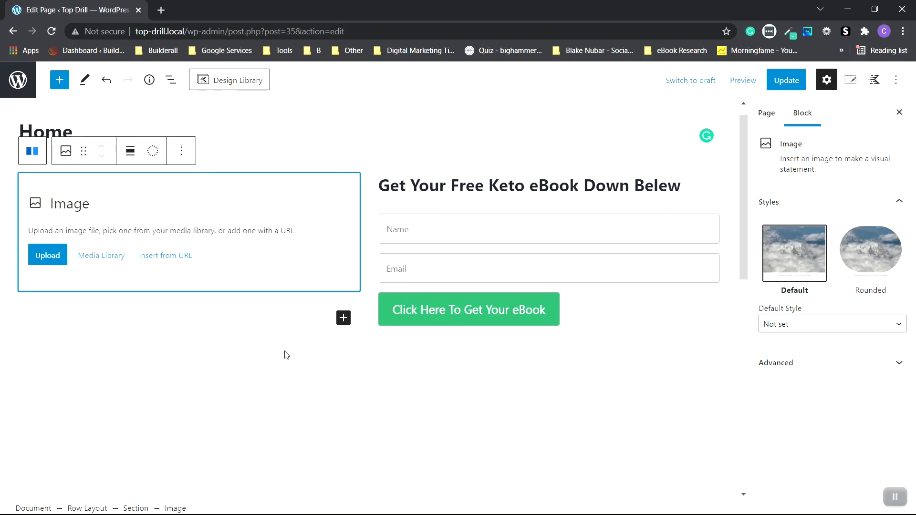
click(49, 259)
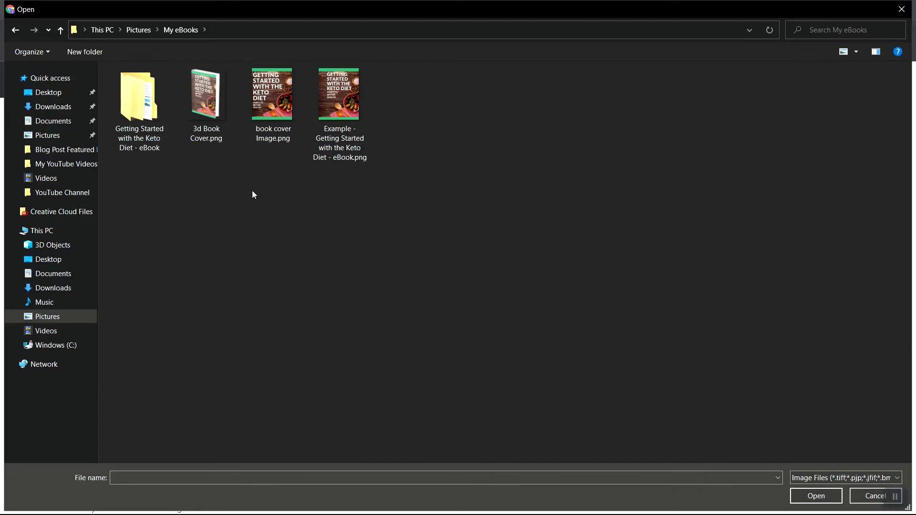
double_click(207, 93)
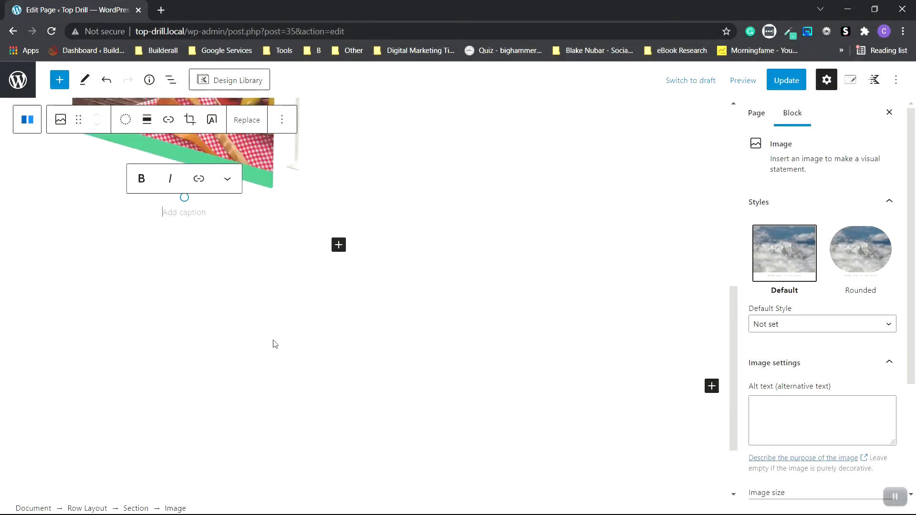
Align the book cover image right and shrink it to about two-thirds of its column's width.
scroll(273, 342, up, 5)
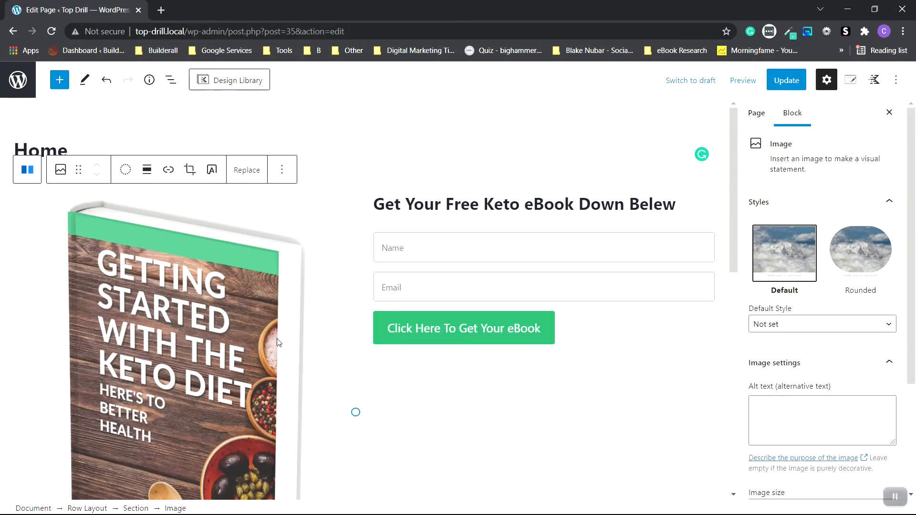
scroll(282, 334, down, 2)
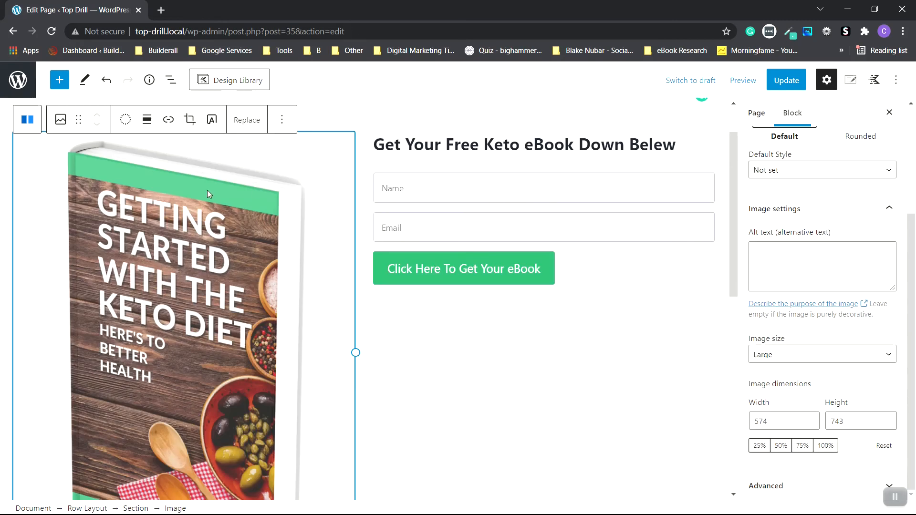
click(146, 125)
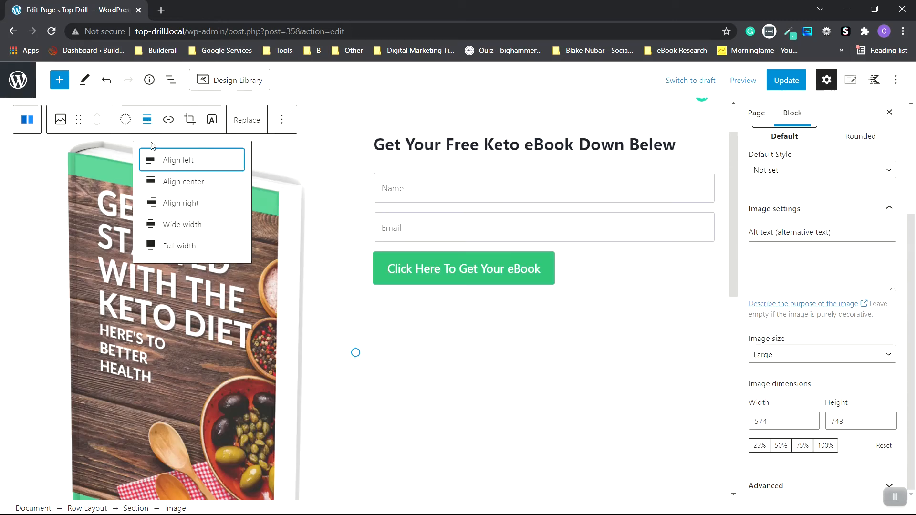
click(186, 203)
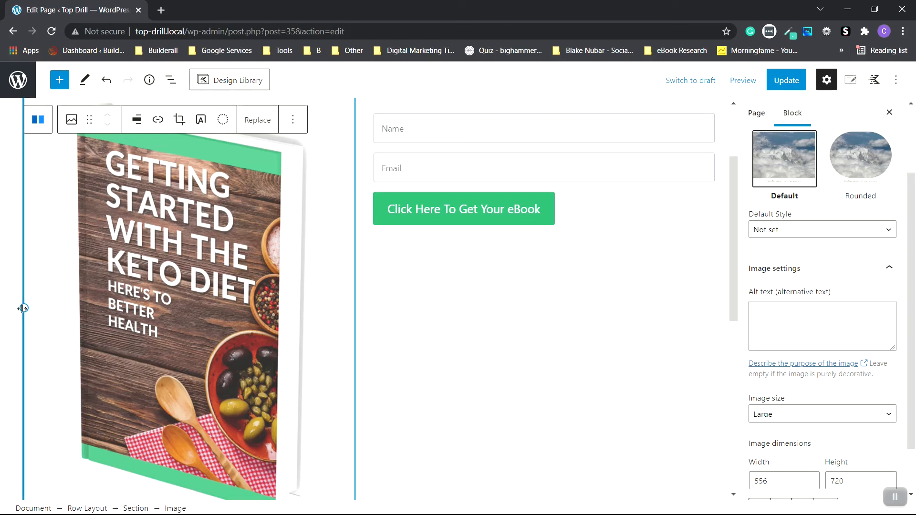
drag(23, 308, 141, 232)
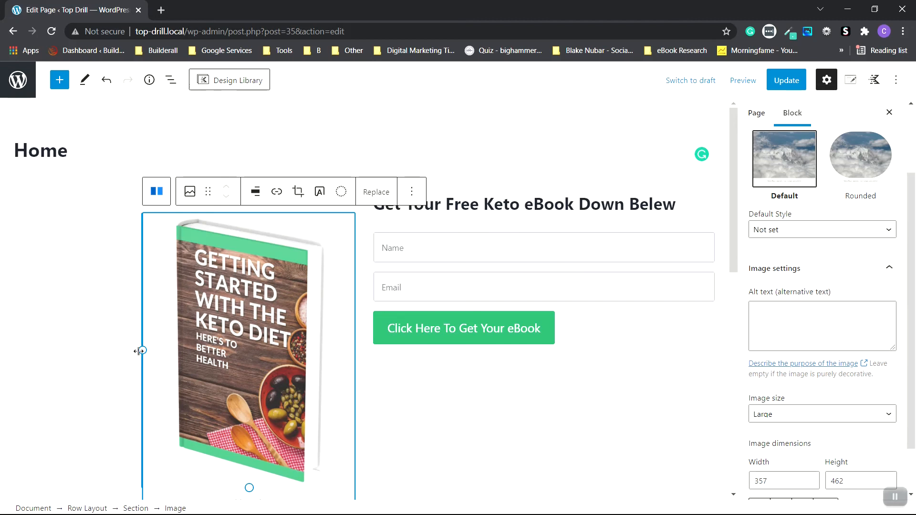
drag(143, 351, 131, 356)
click(483, 321)
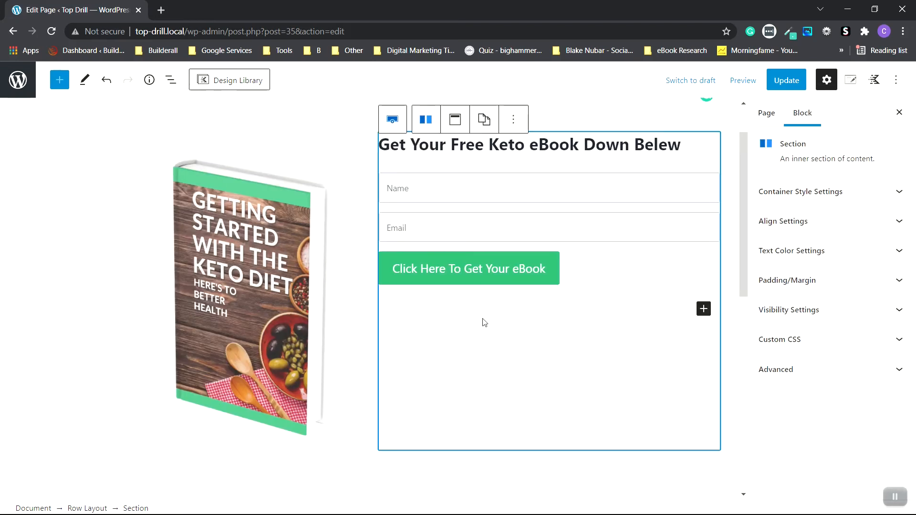
Open the List view and examine the Container Style Settings of the section holding the book cover.
click(288, 247)
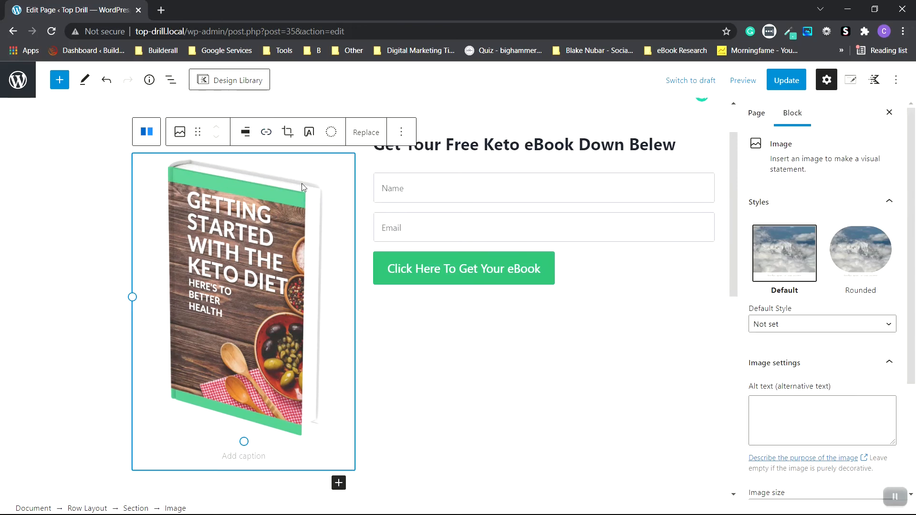
click(391, 311)
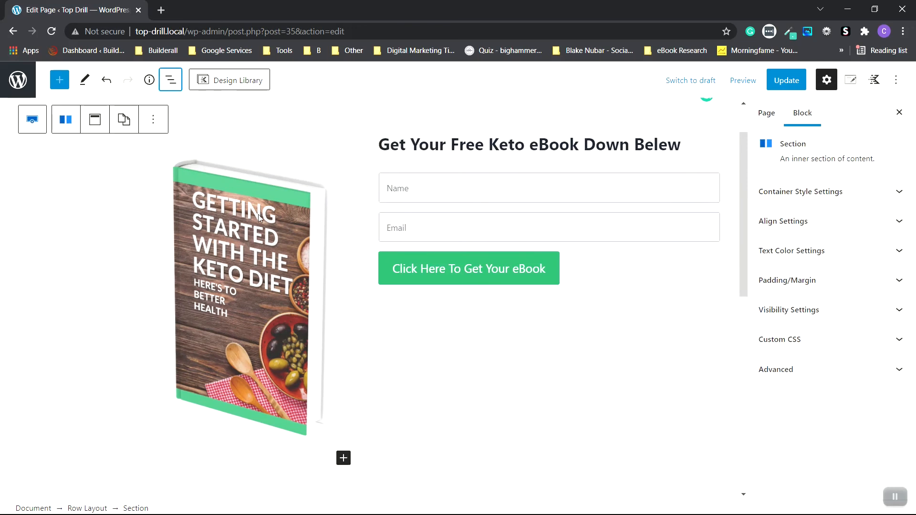
click(176, 83)
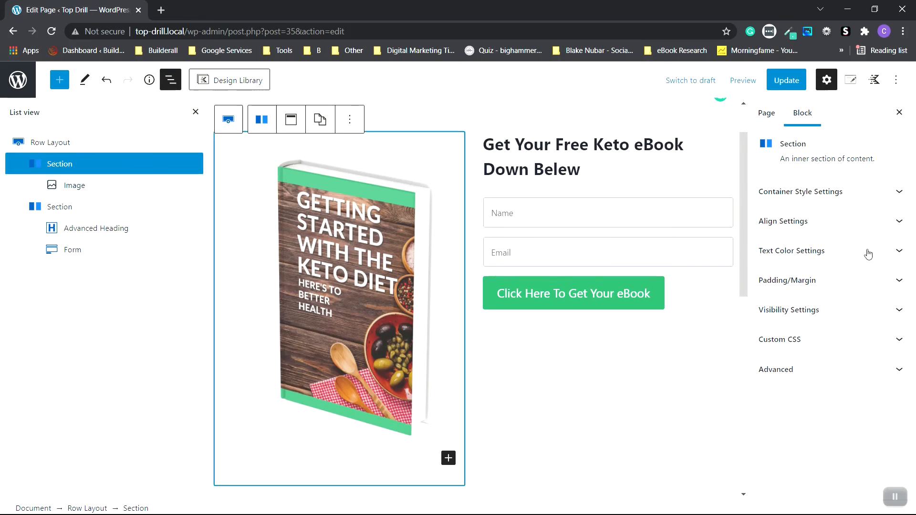
click(836, 192)
scroll(833, 206, down, 3)
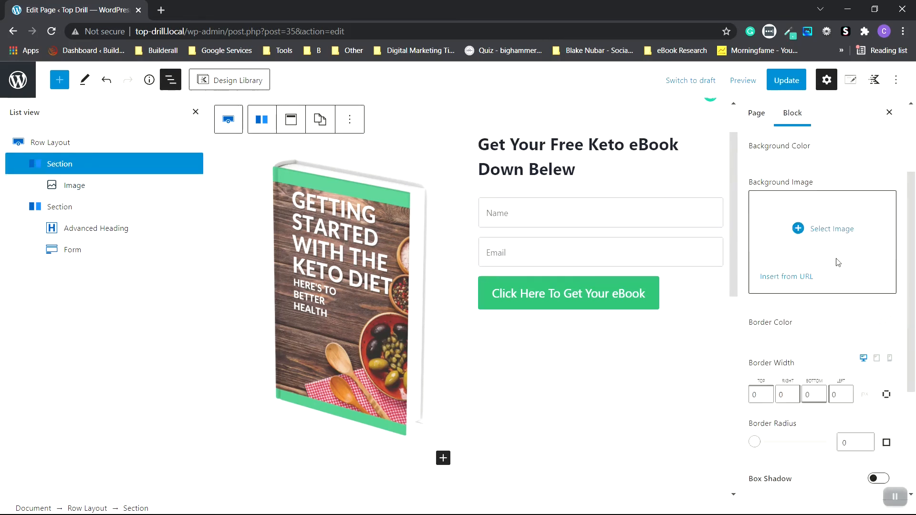
click(733, 310)
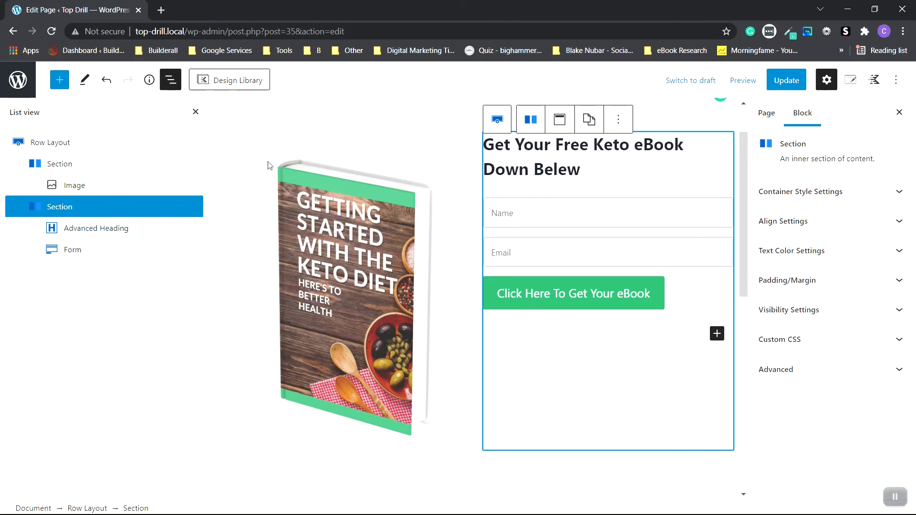
Set the Form block's top container margin to 120 px.
click(166, 84)
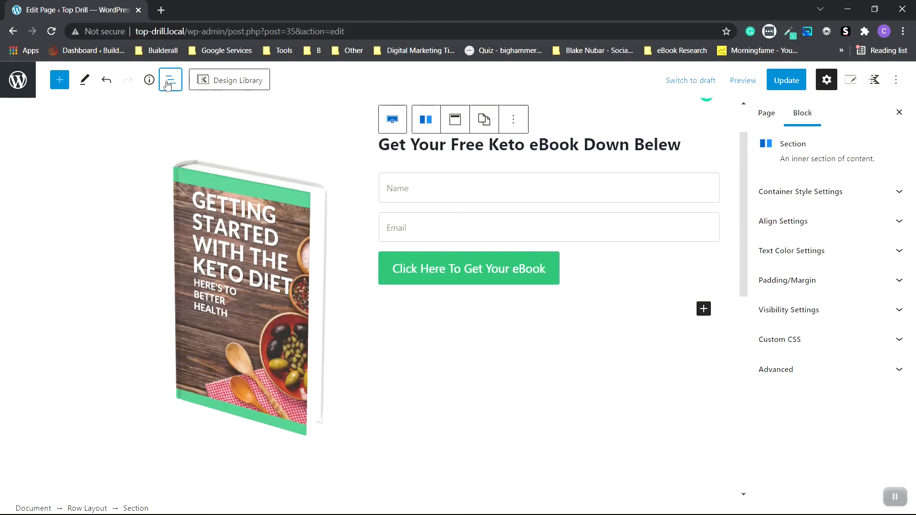
click(167, 85)
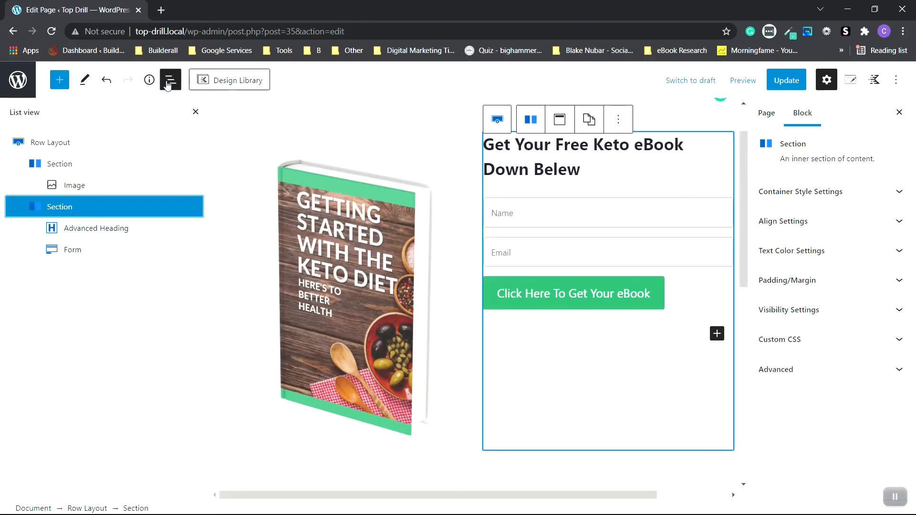
click(73, 252)
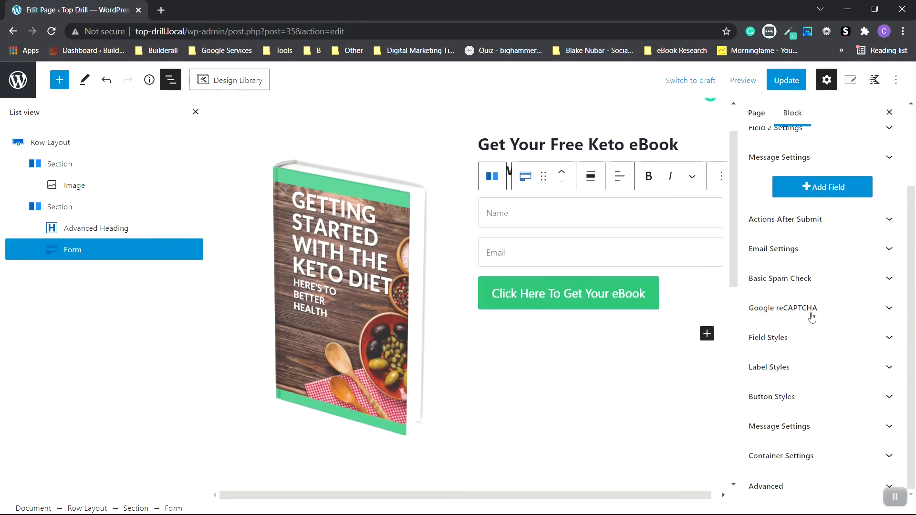
click(811, 454)
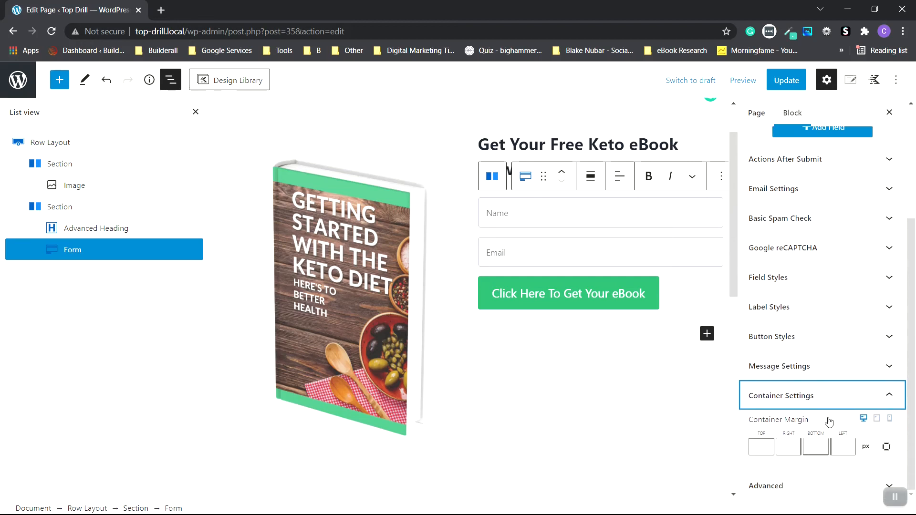
click(765, 448)
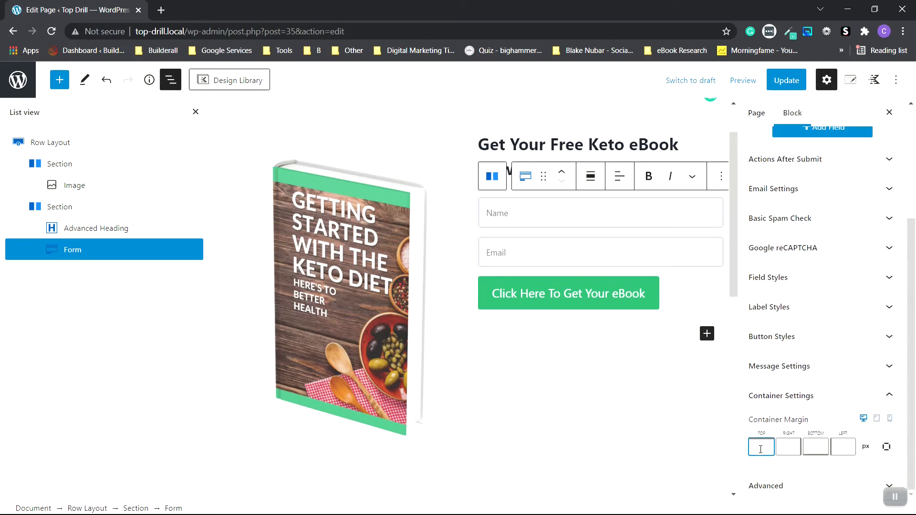
text(120)
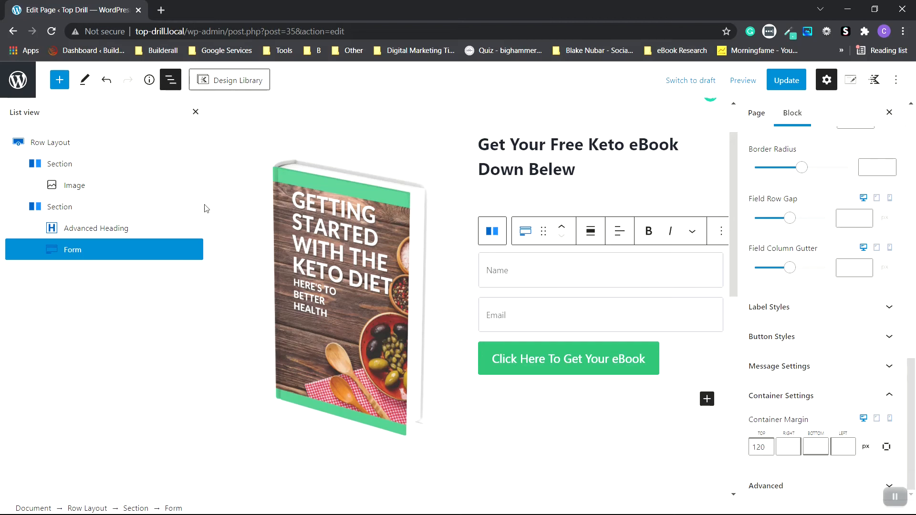
Set the top margin of the Advanced Heading above the form to 50 px.
click(84, 233)
scroll(764, 291, down, 5)
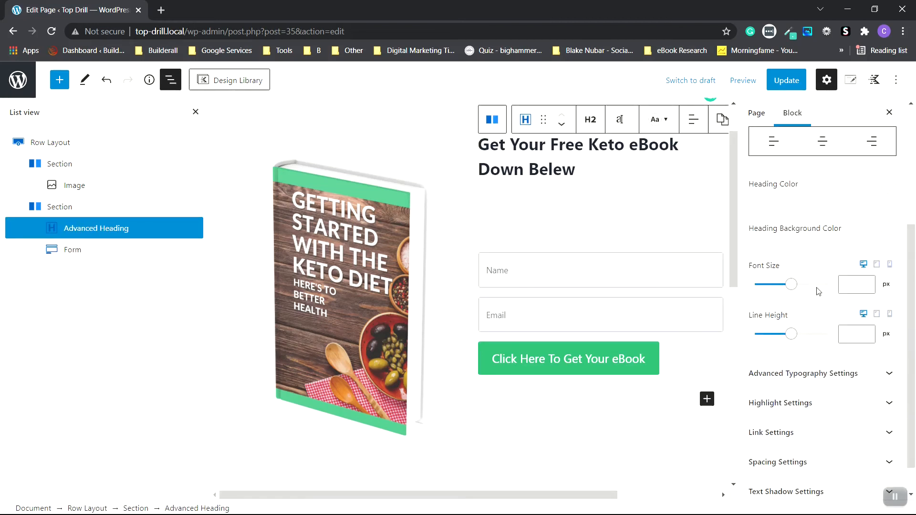
click(818, 426)
click(754, 420)
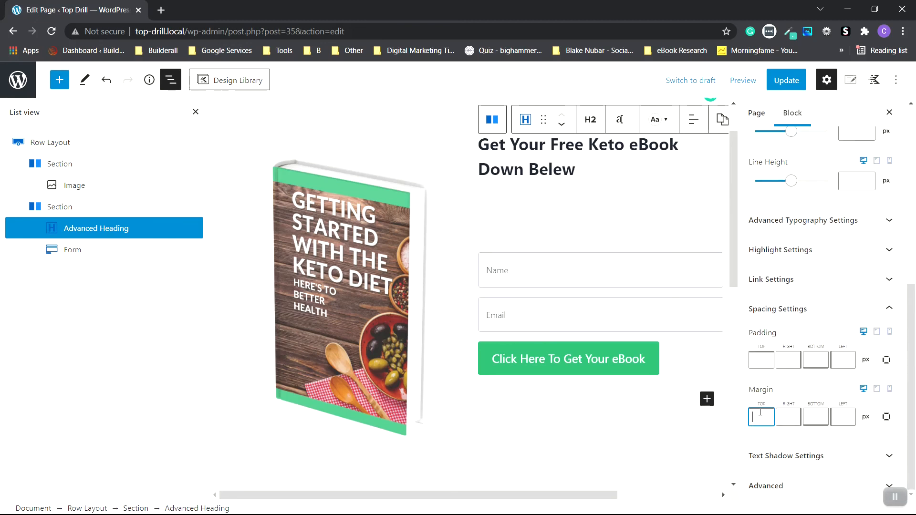
text(50)
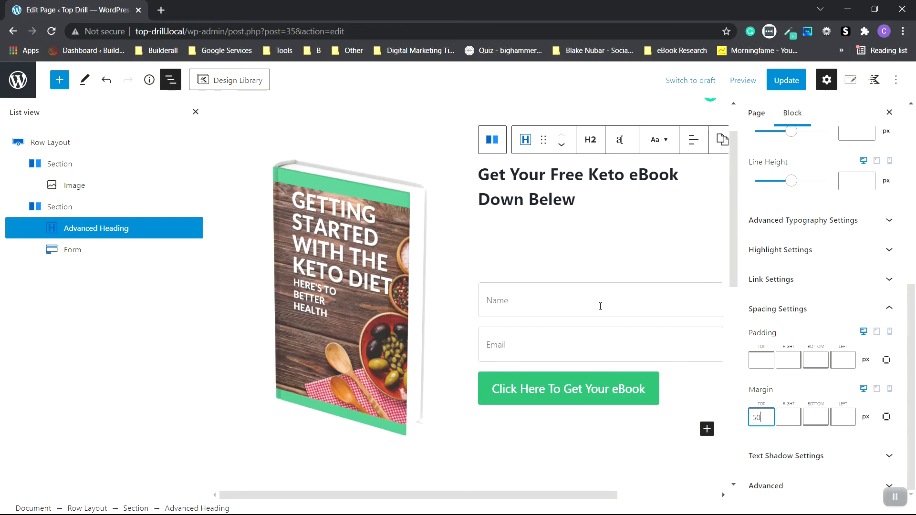
Reduce the Form block's top container margin to 50 px.
click(72, 251)
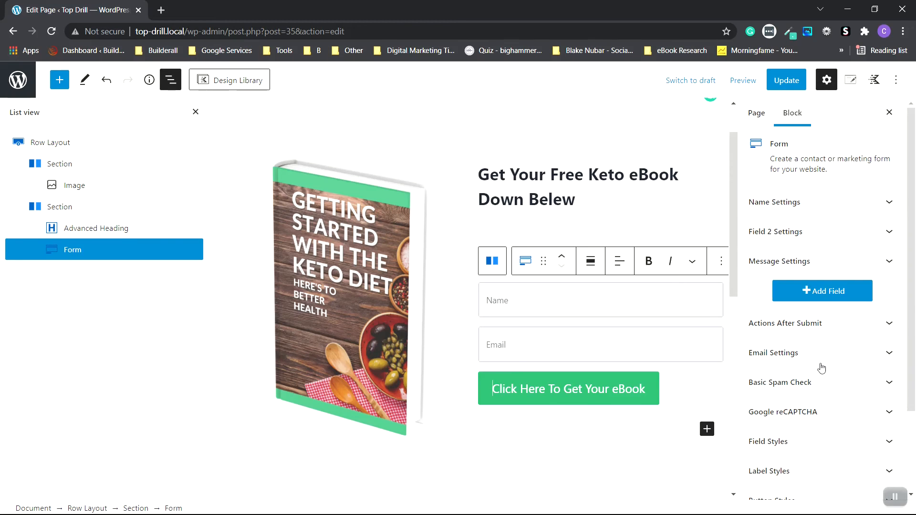
scroll(820, 370, down, 2)
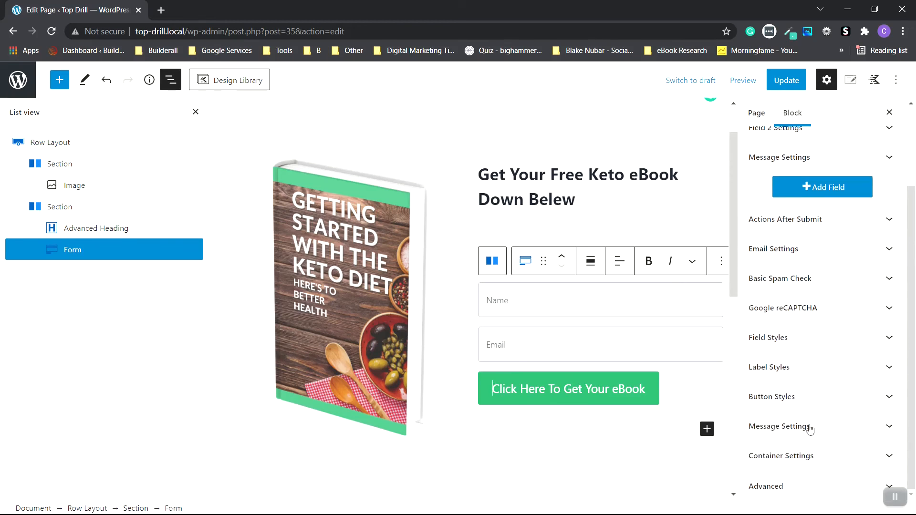
click(808, 456)
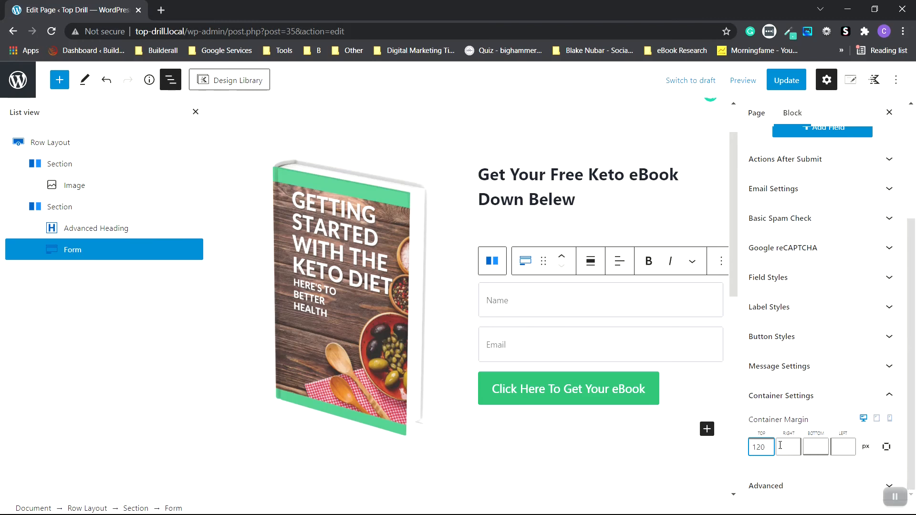
drag(767, 447, 715, 447)
text(50)
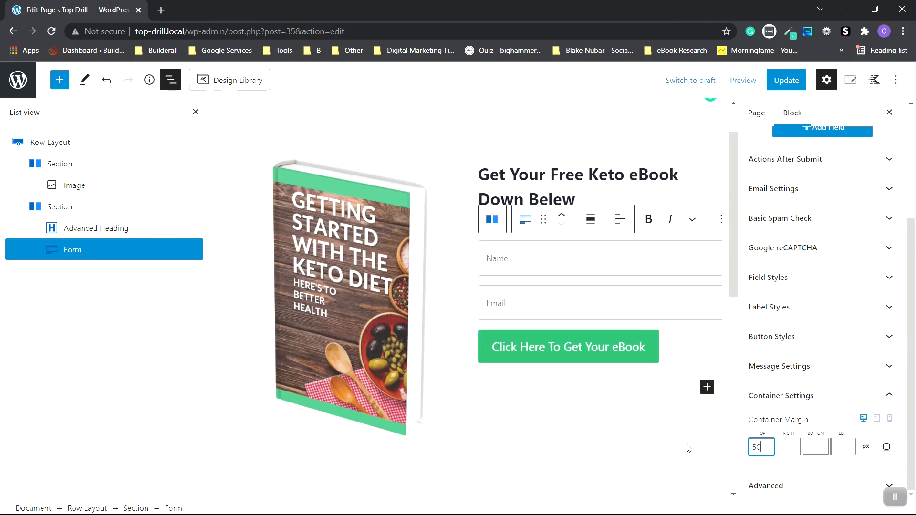
click(659, 424)
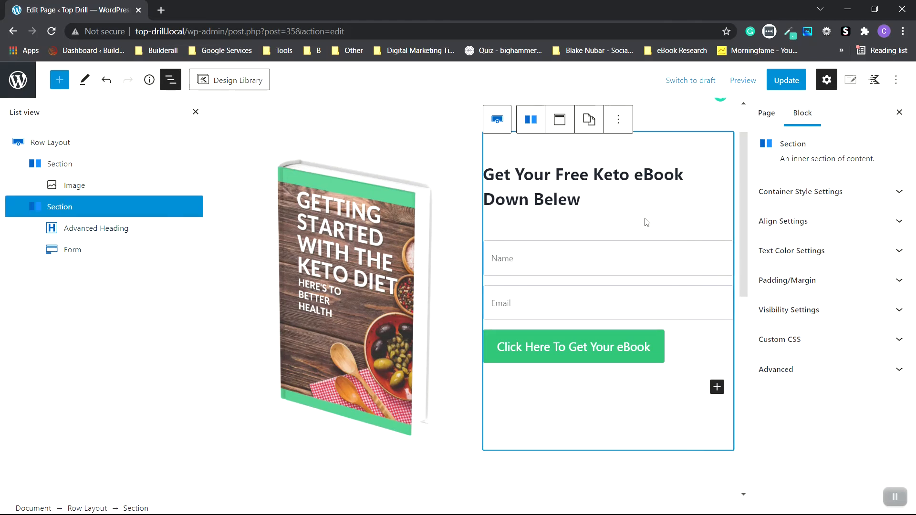
Shrink the book cover image by about a quarter so its height better matches the heading and form.
click(377, 260)
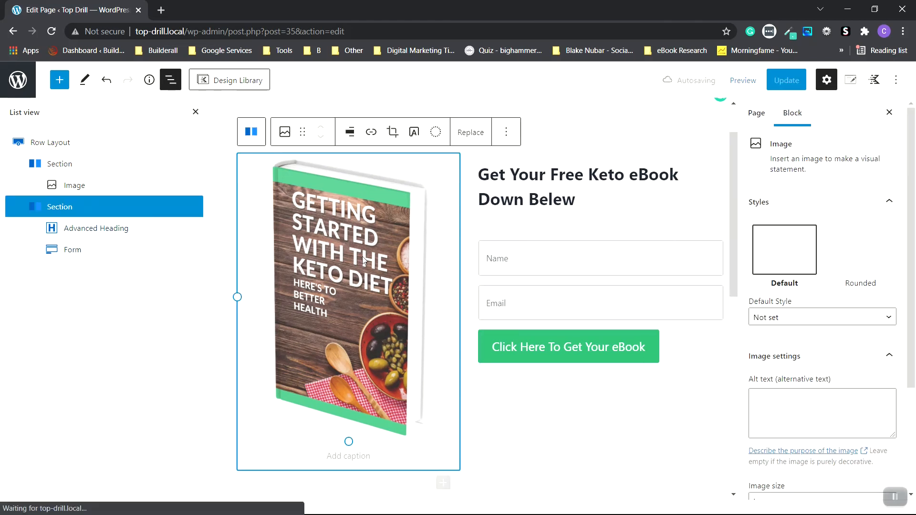
drag(236, 296, 289, 278)
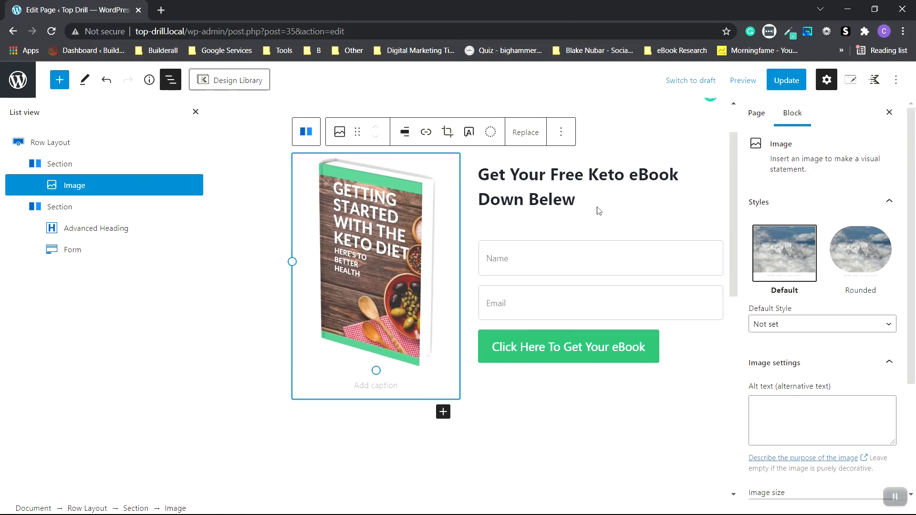
click(636, 393)
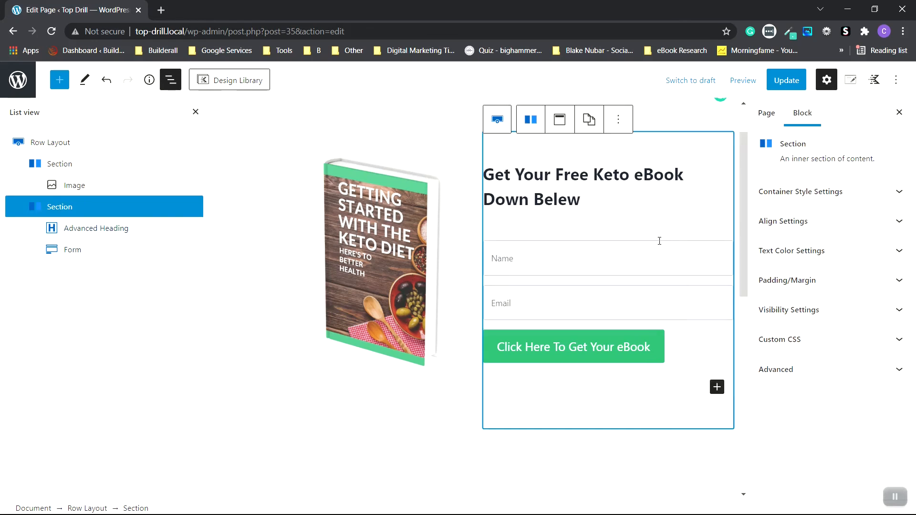
Update the Home page and open its preview in a new tab.
click(787, 80)
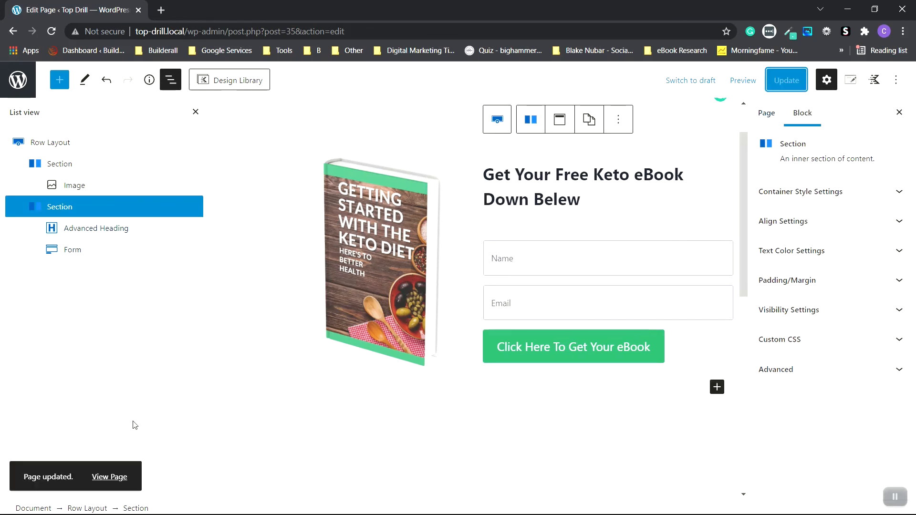
right_click(742, 85)
click(741, 82)
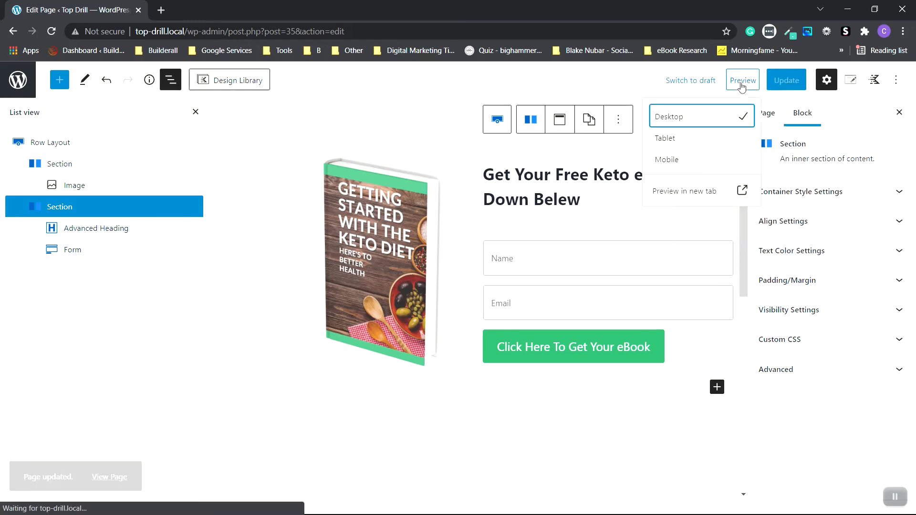
click(687, 193)
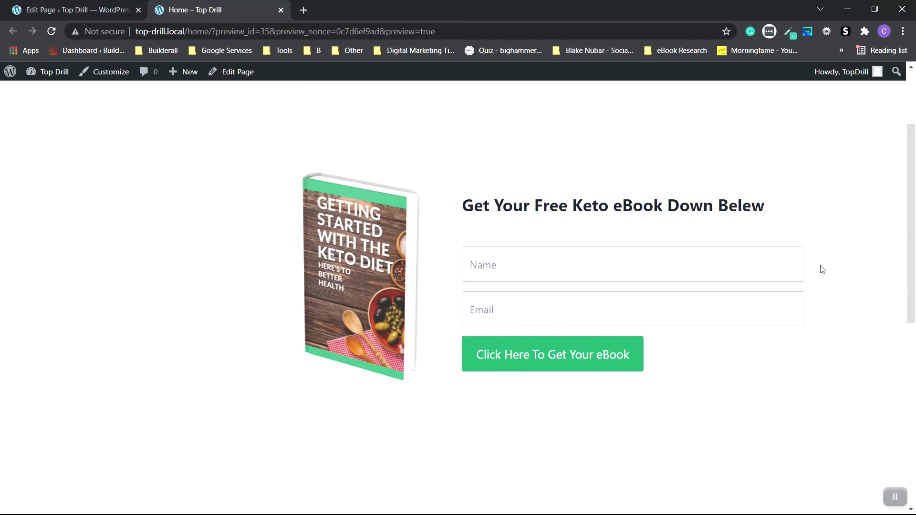
Review the whole page preview for the layout of the heading, form and book cover, and close it.
scroll(826, 251, up, 3)
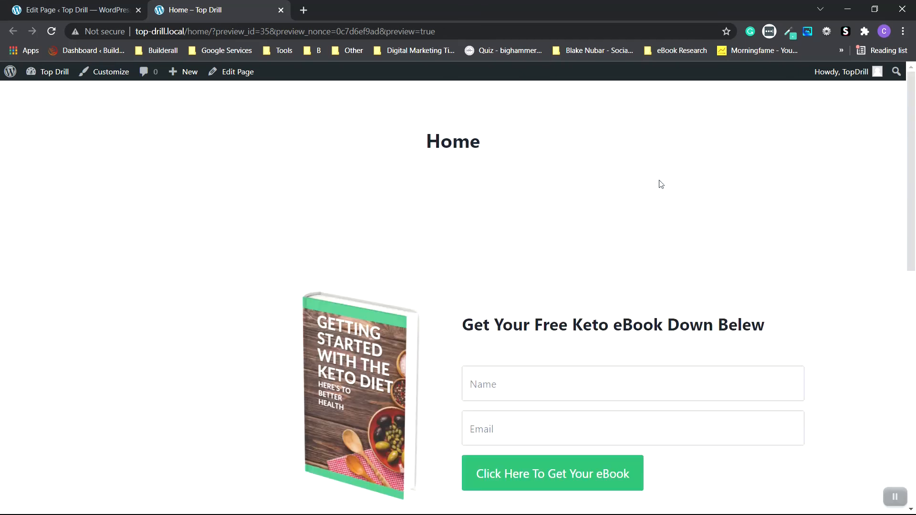
scroll(701, 185, down, 8)
scroll(606, 373, up, 7)
scroll(605, 372, up, 2)
scroll(614, 362, down, 1)
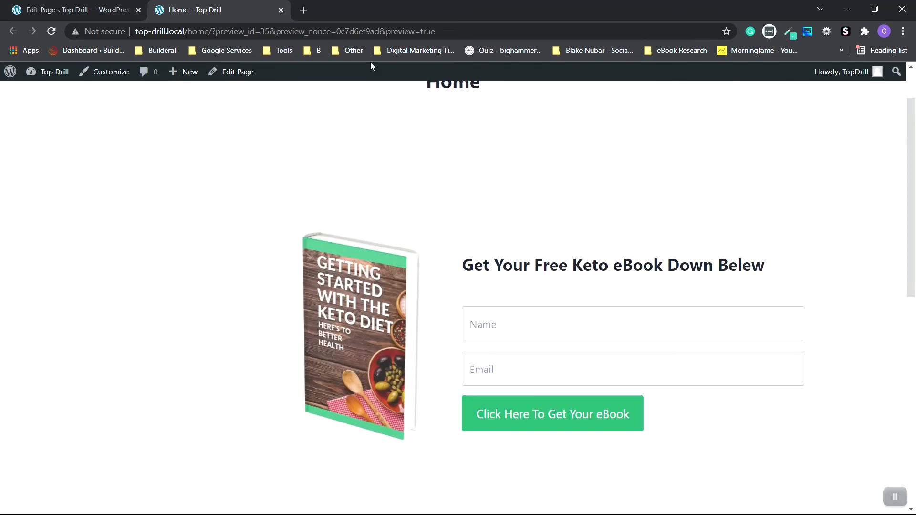
click(281, 10)
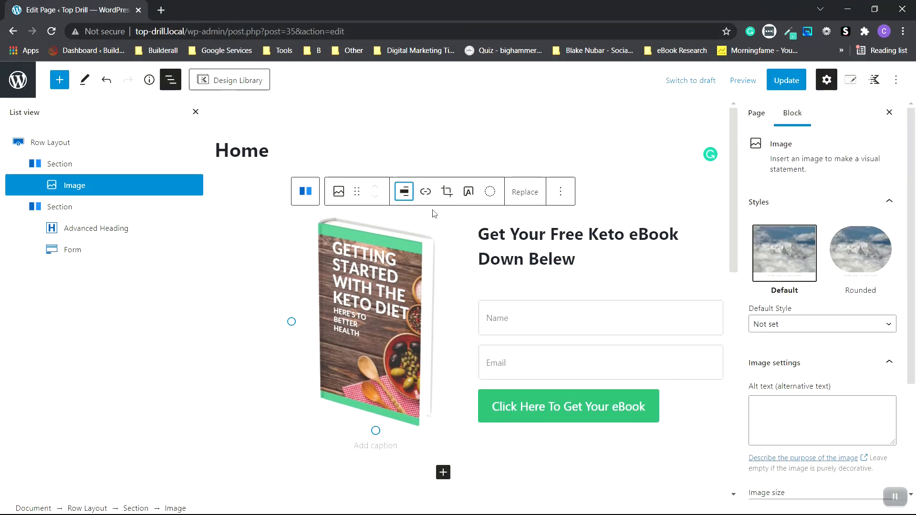
Remove the right alignment from the book cover image and slightly adjust its size.
click(398, 306)
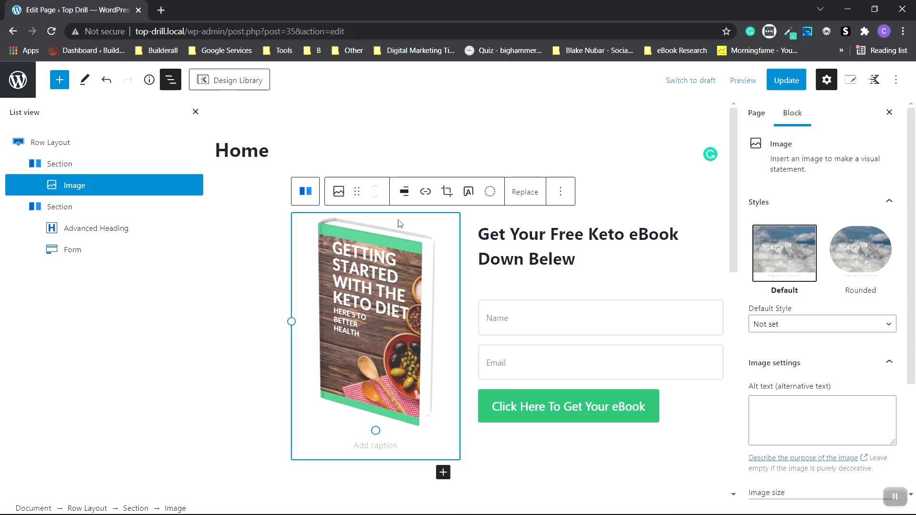
click(405, 193)
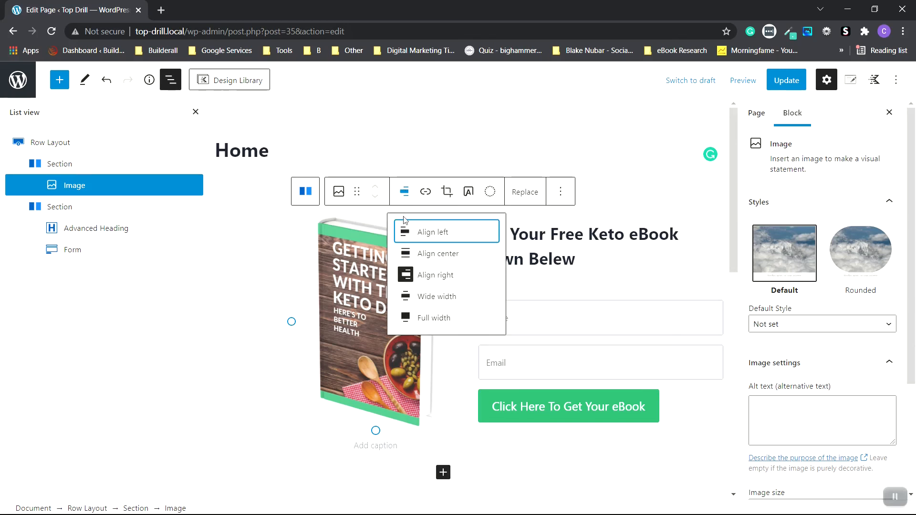
click(445, 282)
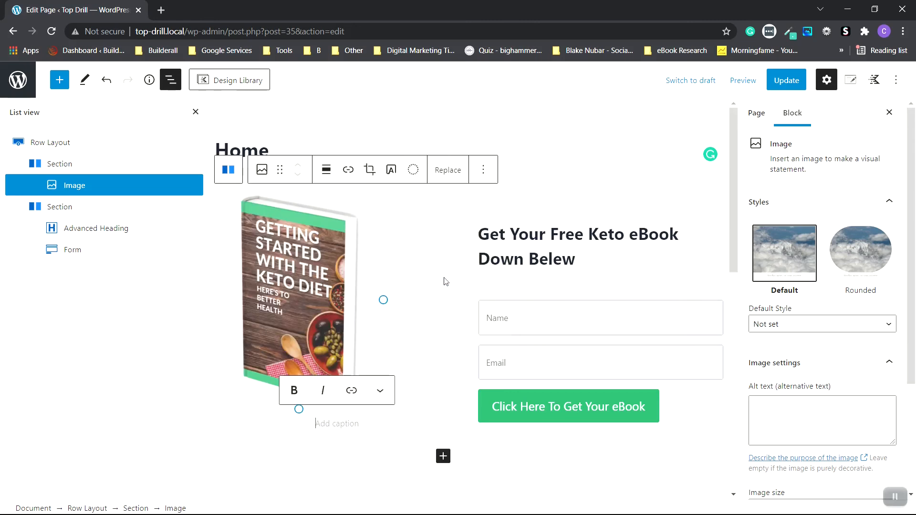
click(451, 406)
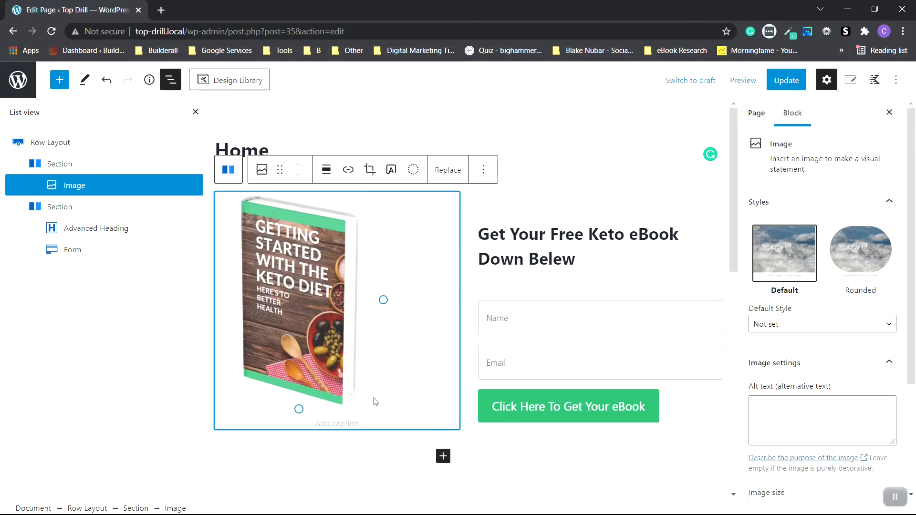
drag(385, 299, 370, 302)
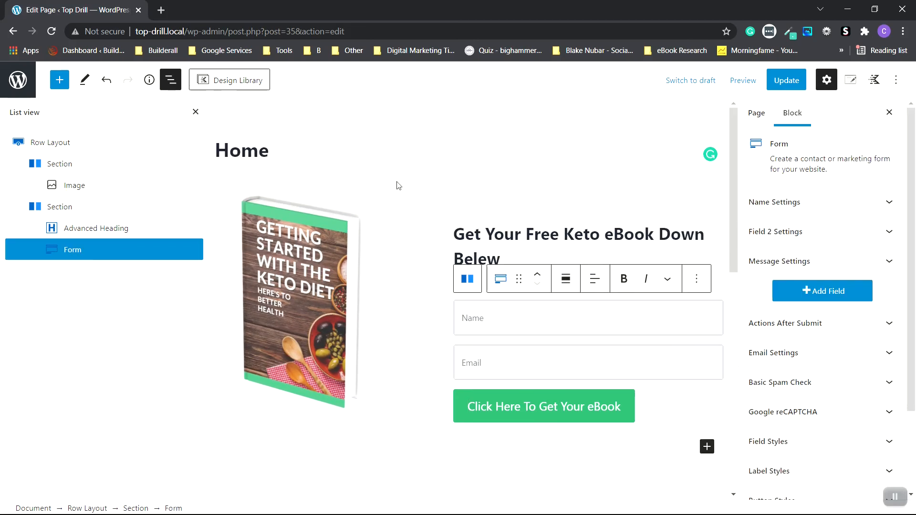
Change the Row Layout's column split to 35% for the book cover and 65% for the heading and form.
click(75, 145)
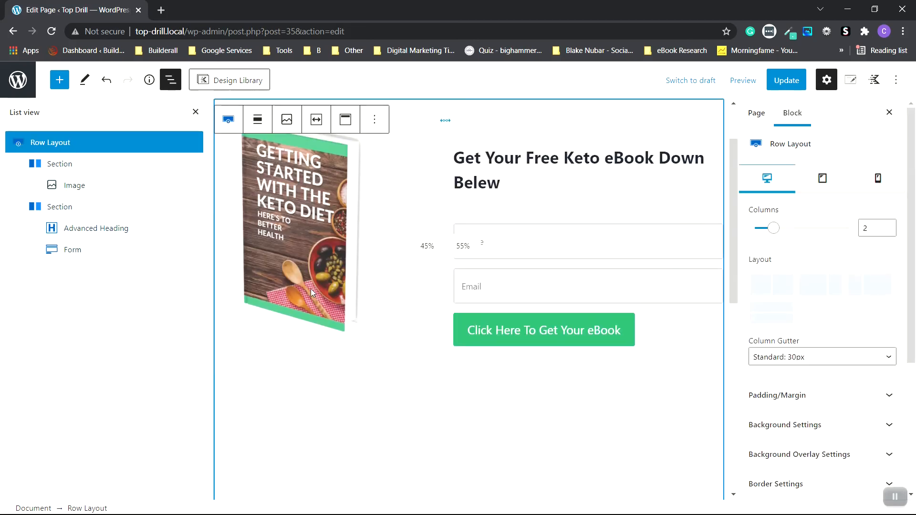
scroll(311, 289, up, 1)
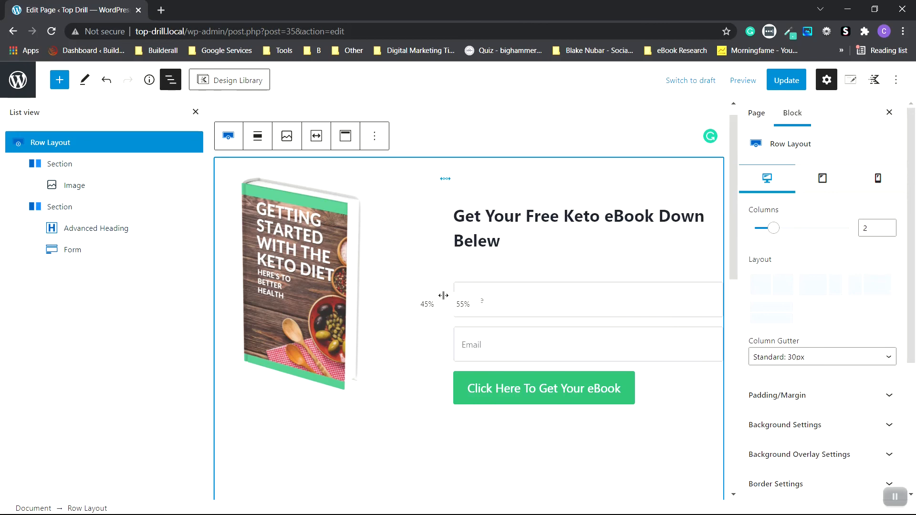
drag(443, 297, 389, 299)
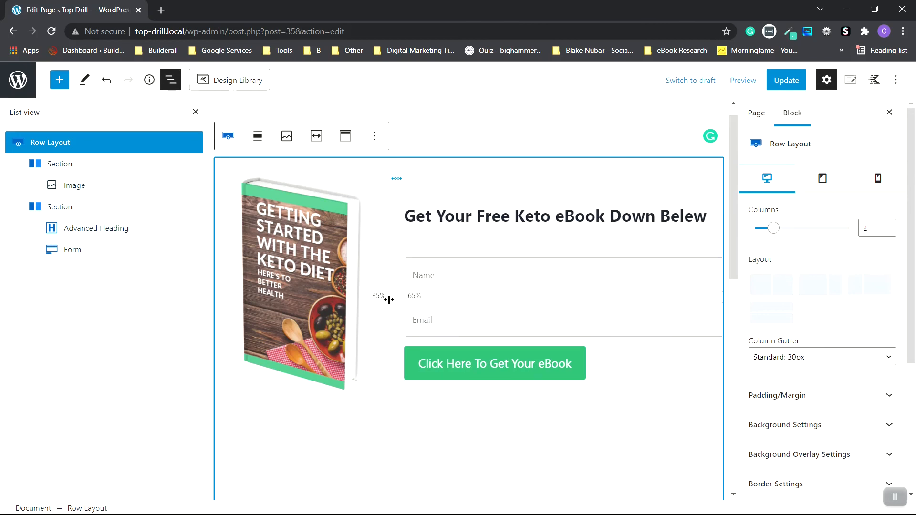
Set the right padding of the section containing the heading and form to 80 px.
click(89, 253)
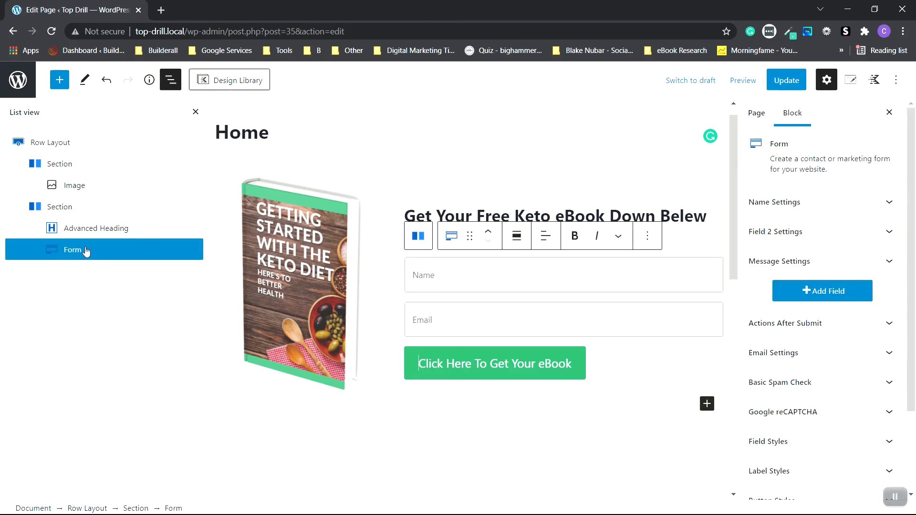
click(76, 210)
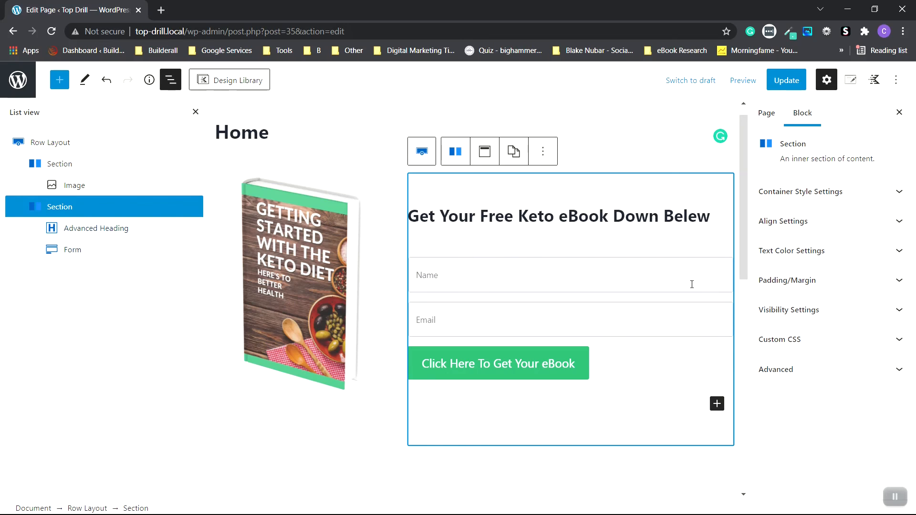
click(807, 283)
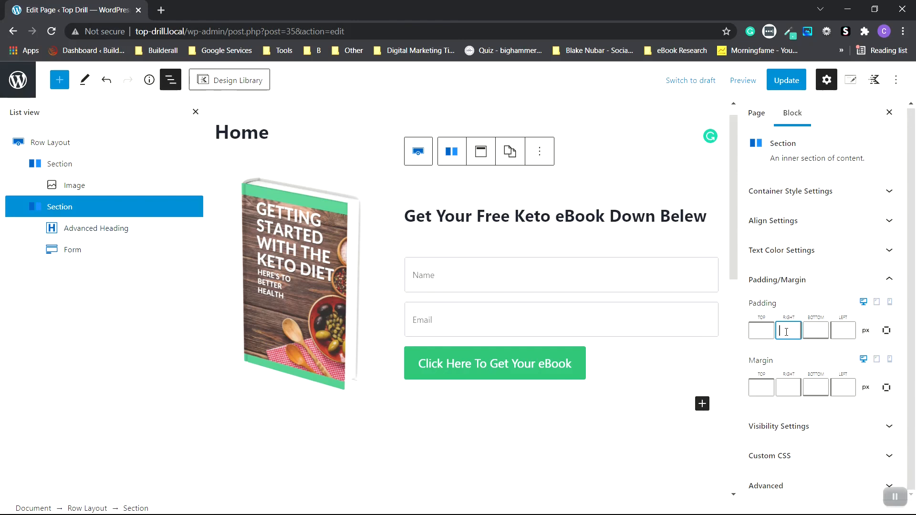
text(0)
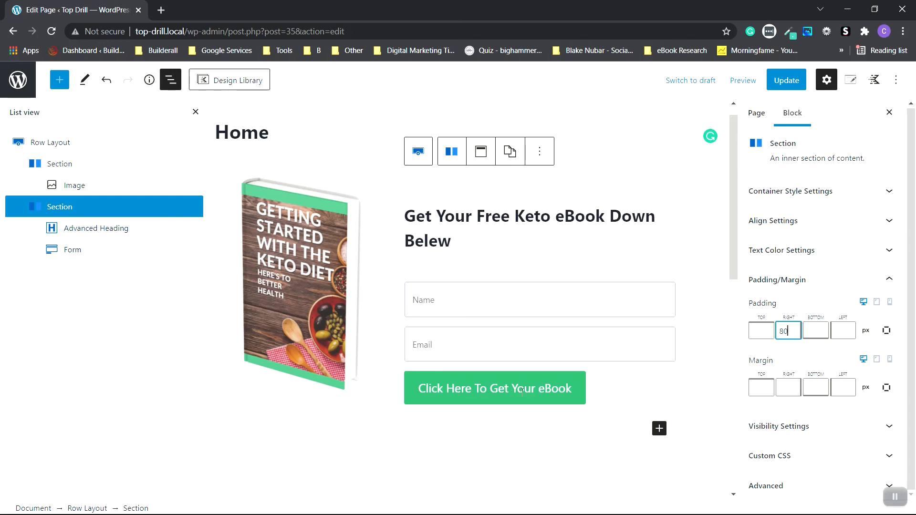
Set the top padding of the book cover's section to 45 px and update the page.
click(281, 321)
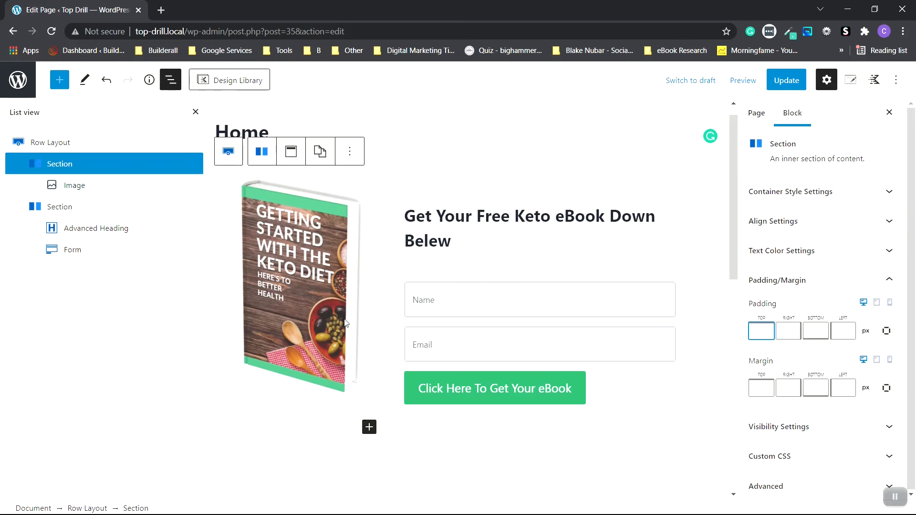
click(75, 165)
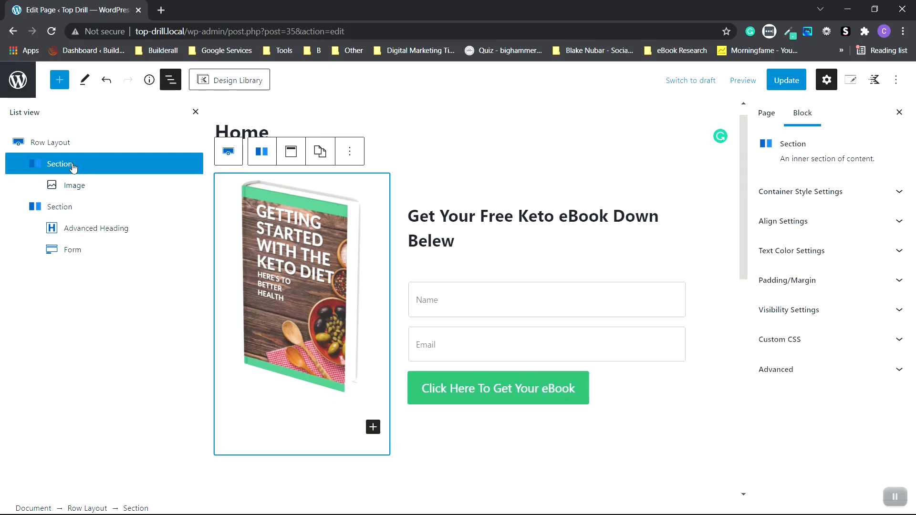
click(837, 286)
click(768, 334)
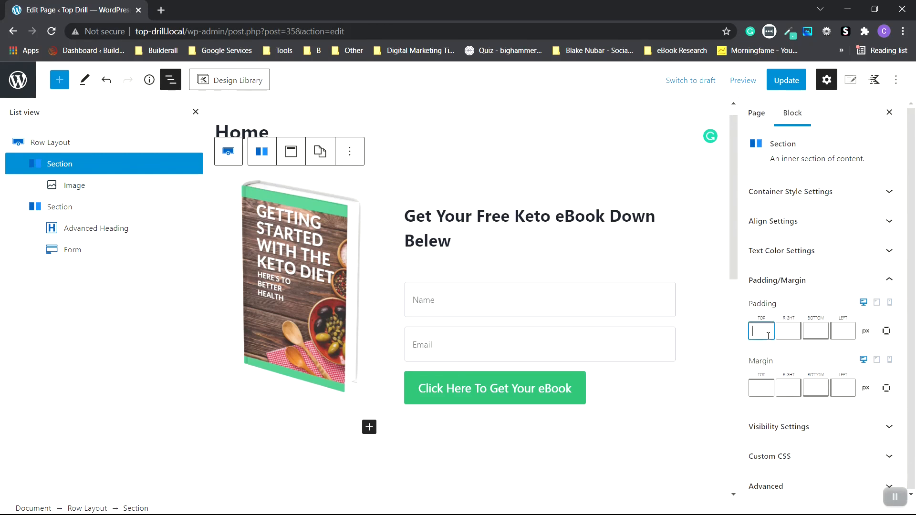
text(45)
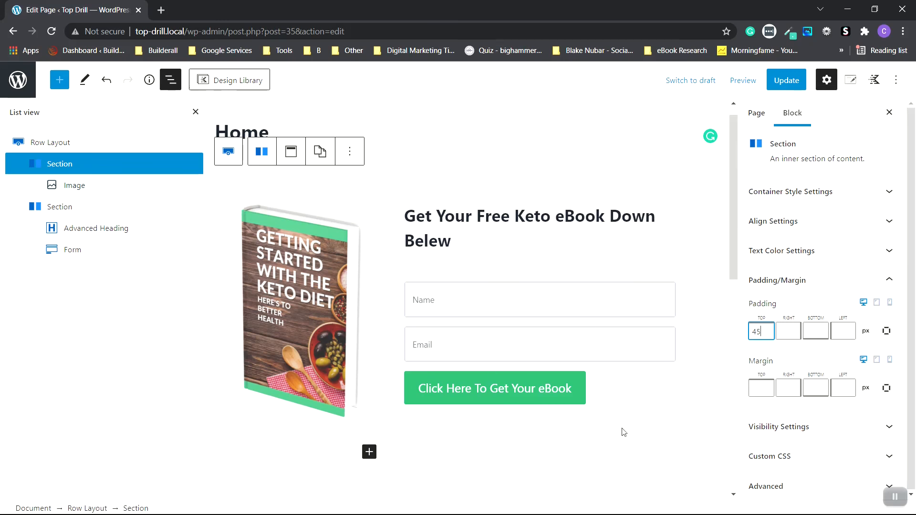
click(796, 85)
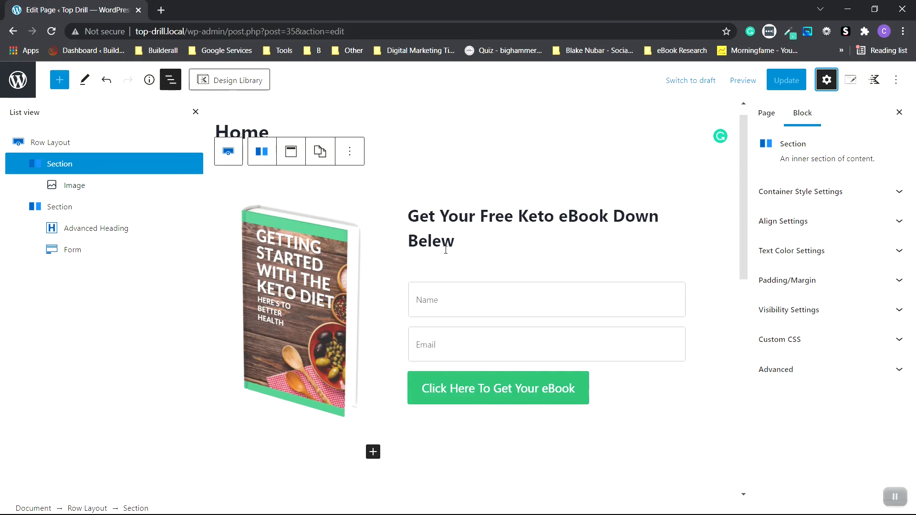
Disable the page title, header and footer in the page settings.
mouse_move(612, 259)
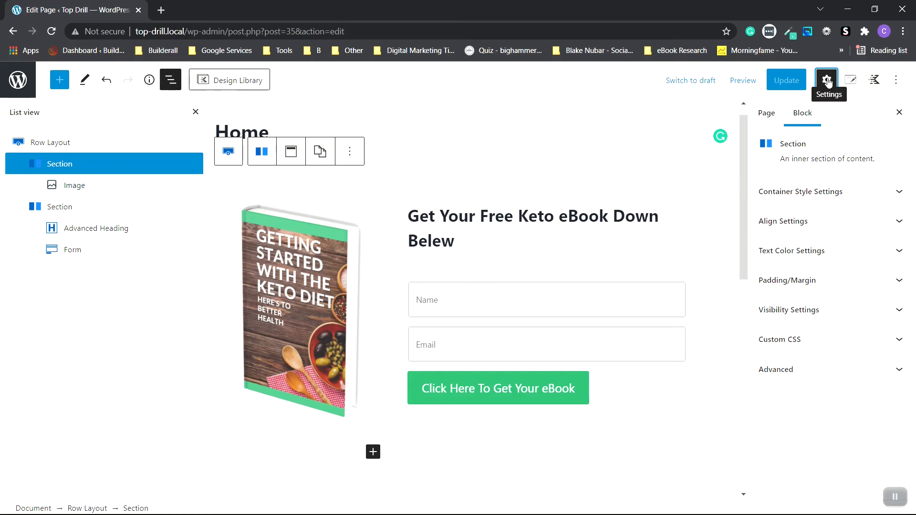
click(854, 83)
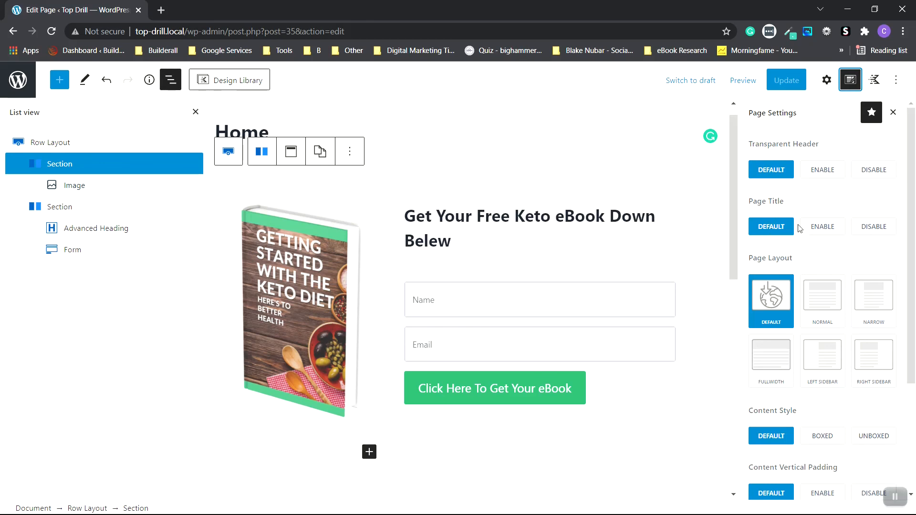
click(880, 229)
scroll(862, 241, down, 1)
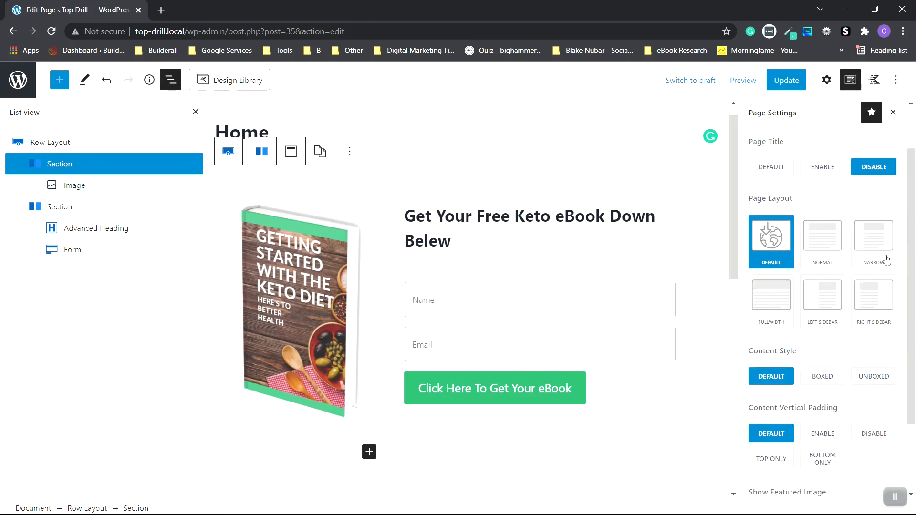
scroll(794, 307, down, 2)
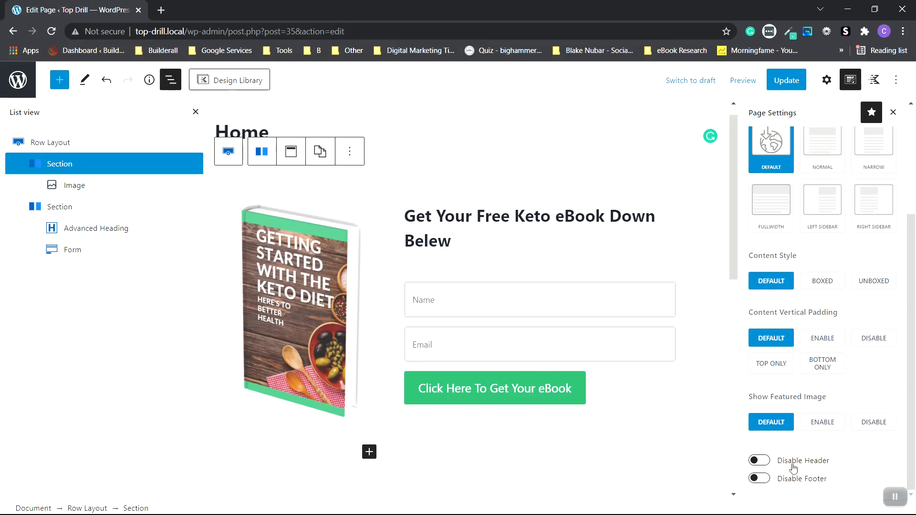
click(759, 462)
click(758, 478)
Update the page, check its preview in a new tab without the title, header and footer, and close the preview.
click(788, 81)
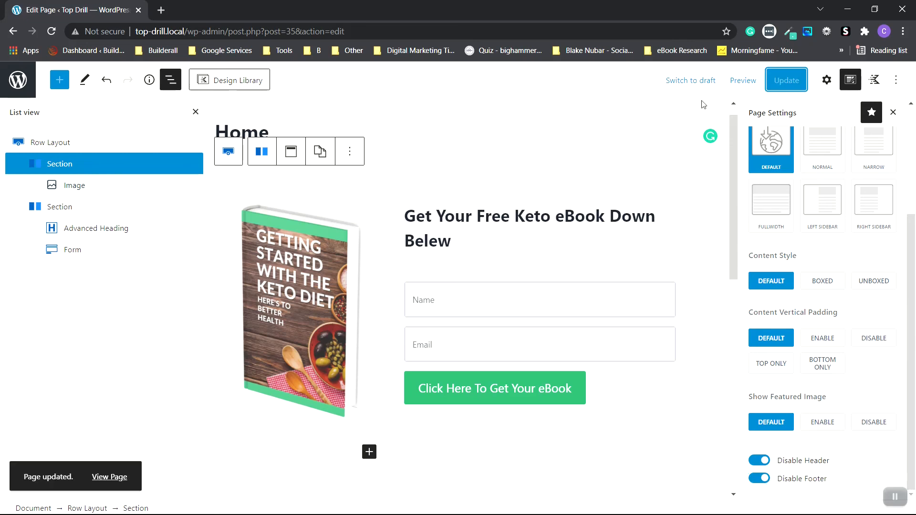
click(743, 81)
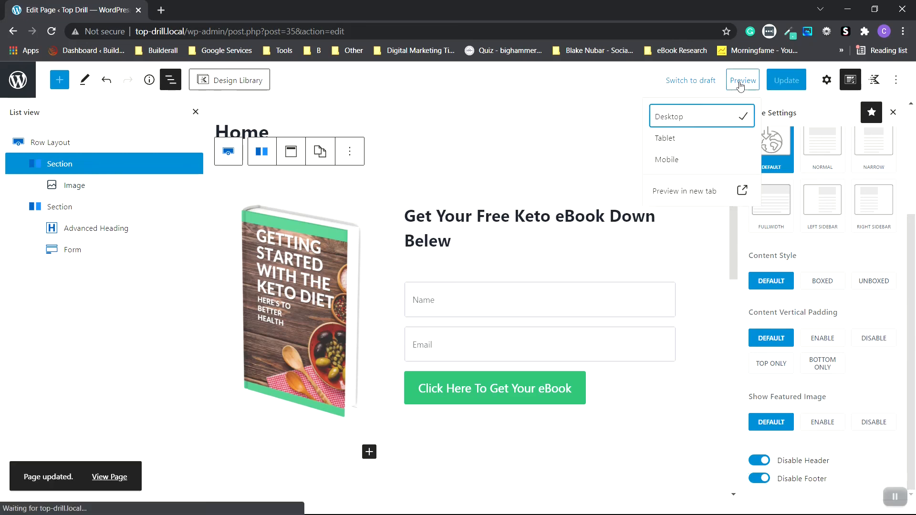
click(682, 192)
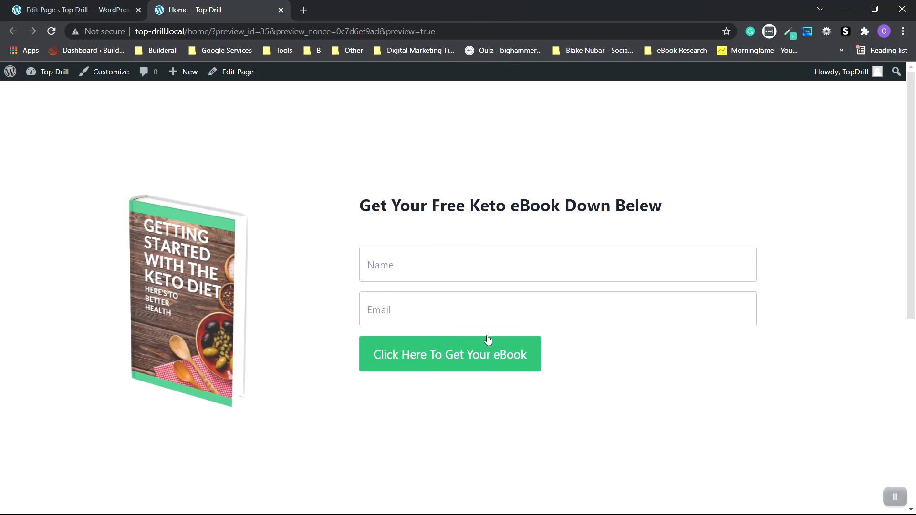
click(282, 10)
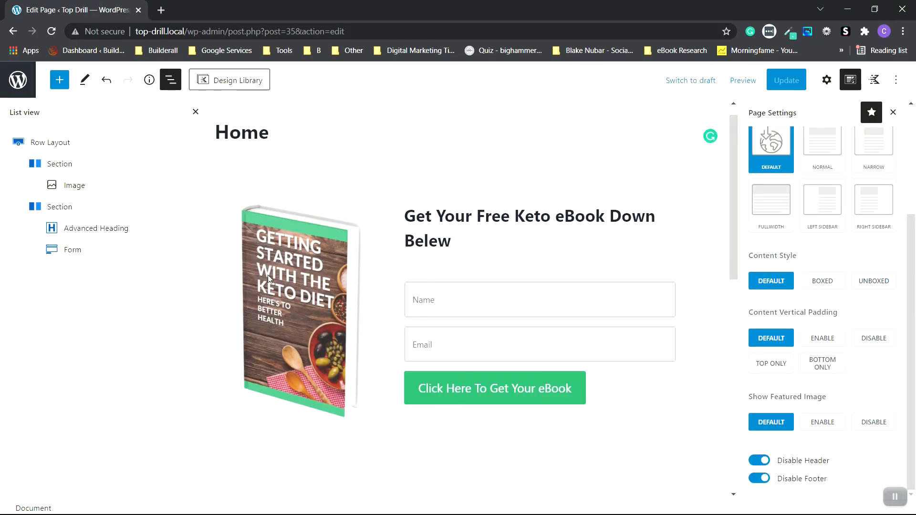
Align the book cover image to the right within its section.
click(302, 292)
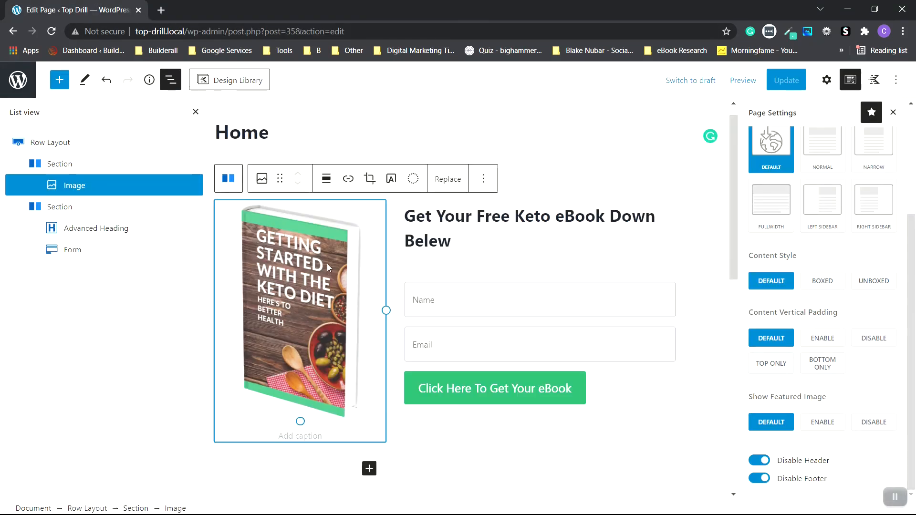
click(329, 178)
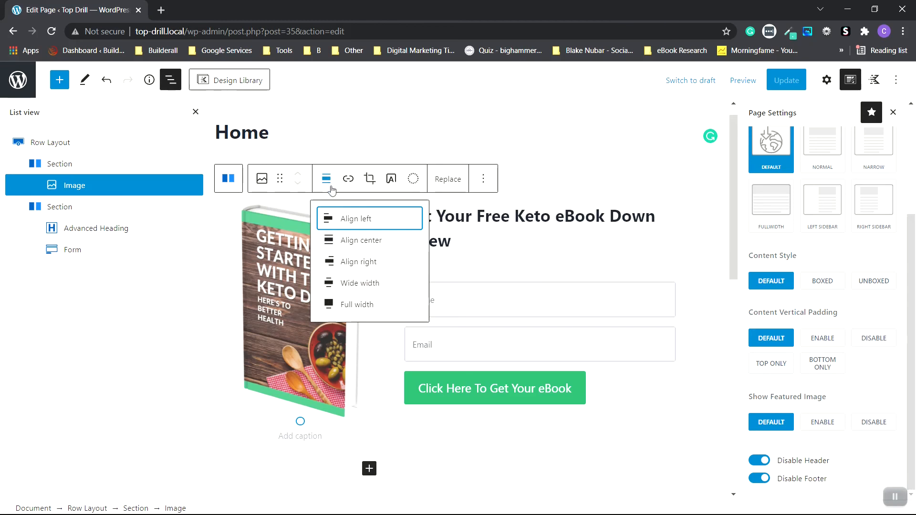
click(357, 269)
click(450, 340)
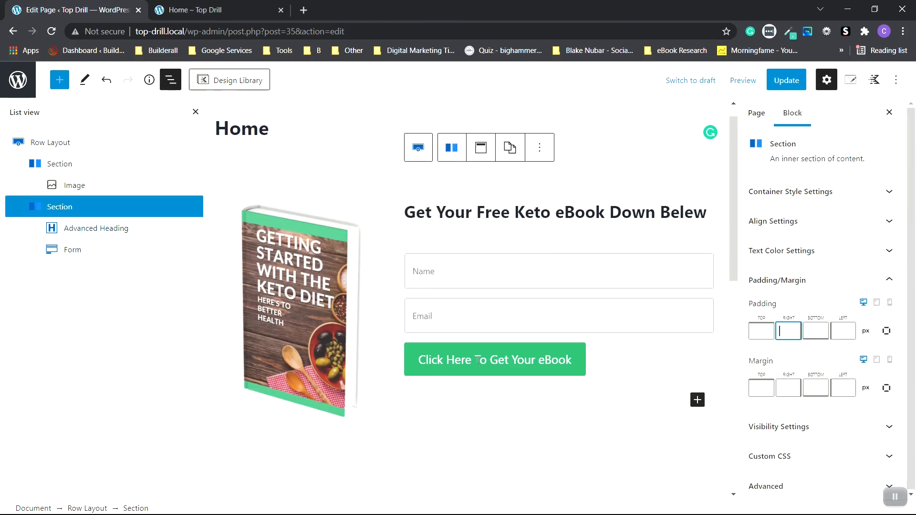
Set the column width of the form's Name and Email fields to 80% and update the page.
click(620, 300)
click(843, 281)
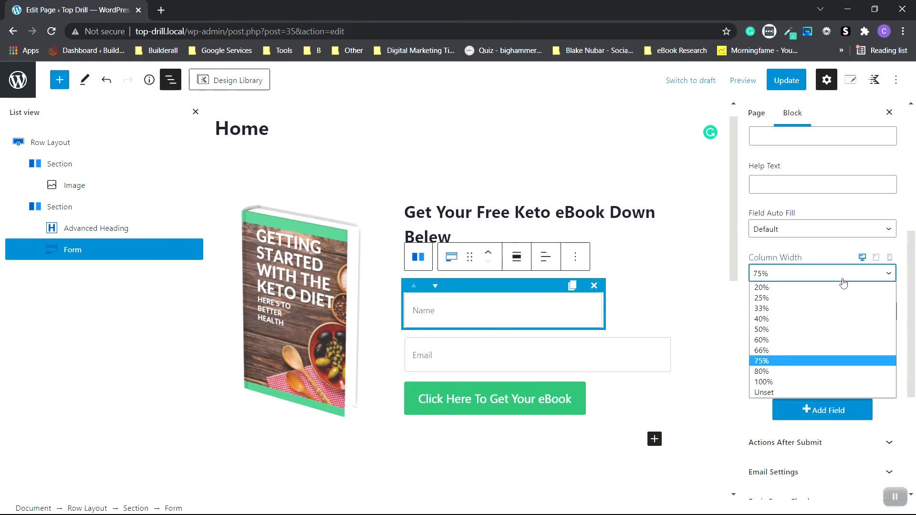
click(797, 381)
click(859, 306)
click(790, 400)
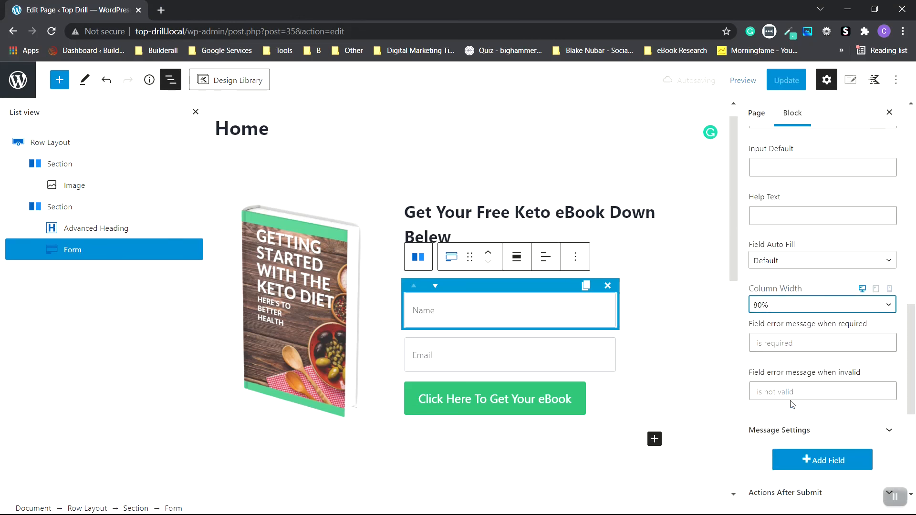
click(712, 237)
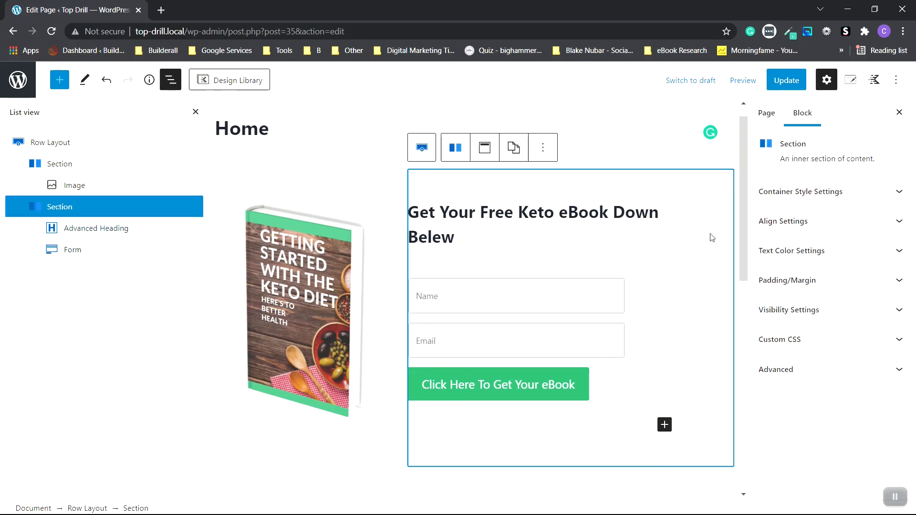
click(787, 80)
Open the Form block's Email Settings and look over the recipient, subject, sender and reply-to options.
click(353, 348)
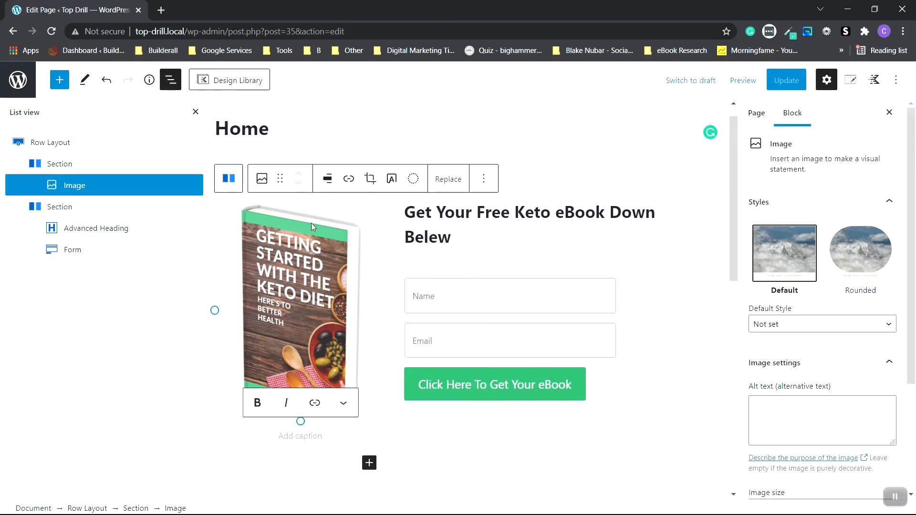
click(77, 253)
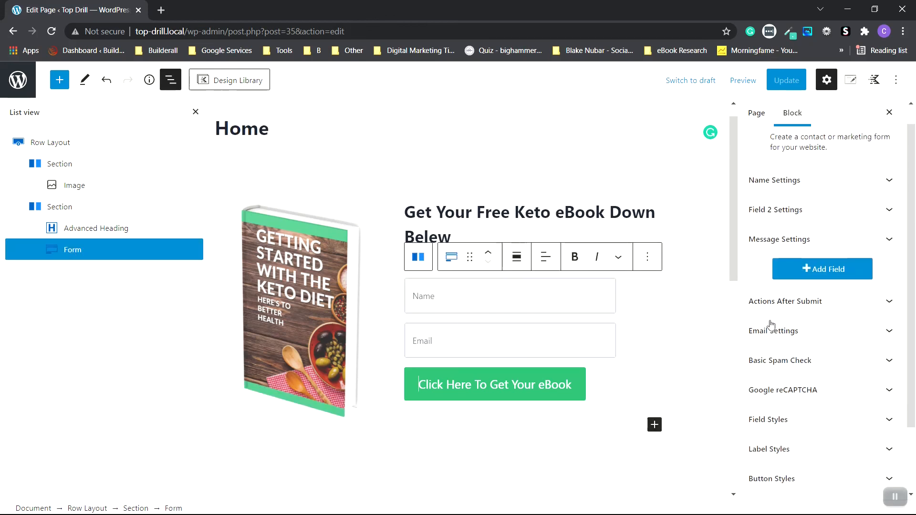
scroll(771, 326, down, 1)
click(819, 291)
scroll(811, 267, up, 1)
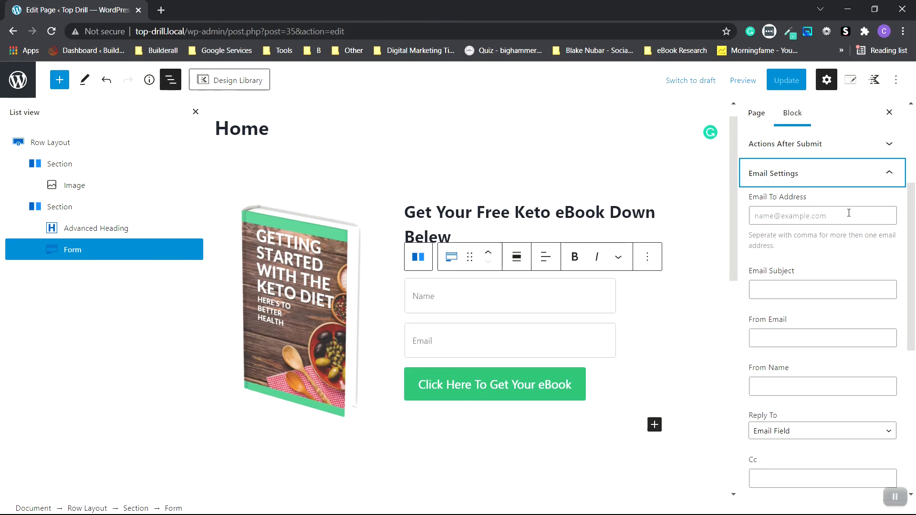
scroll(833, 219, down, 1)
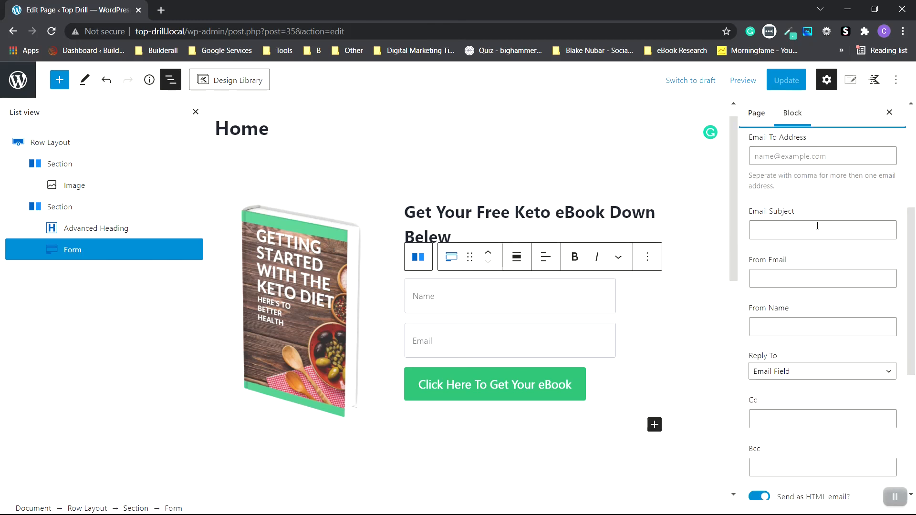
Look over the remaining Email Settings of the form, including Reply To, Cc, Bcc and the HTML email option, and collapse them.
scroll(811, 225, down, 1)
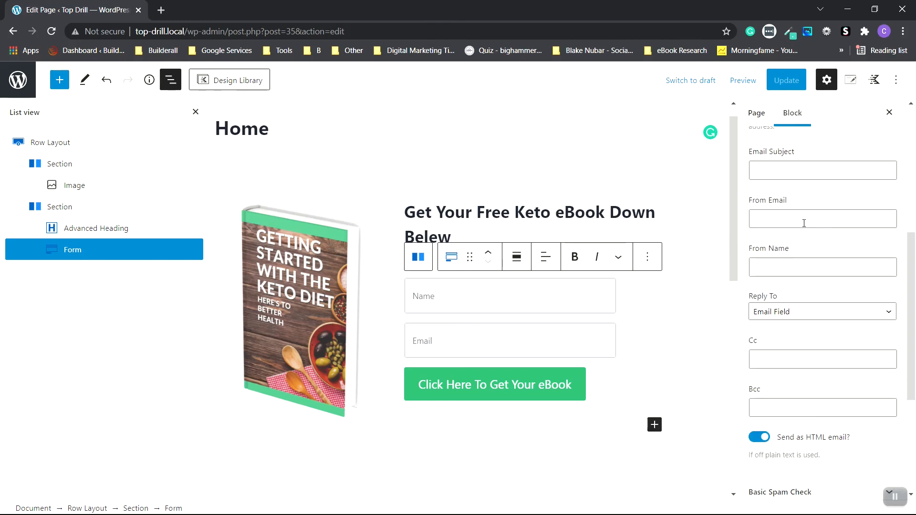
scroll(801, 257, down, 2)
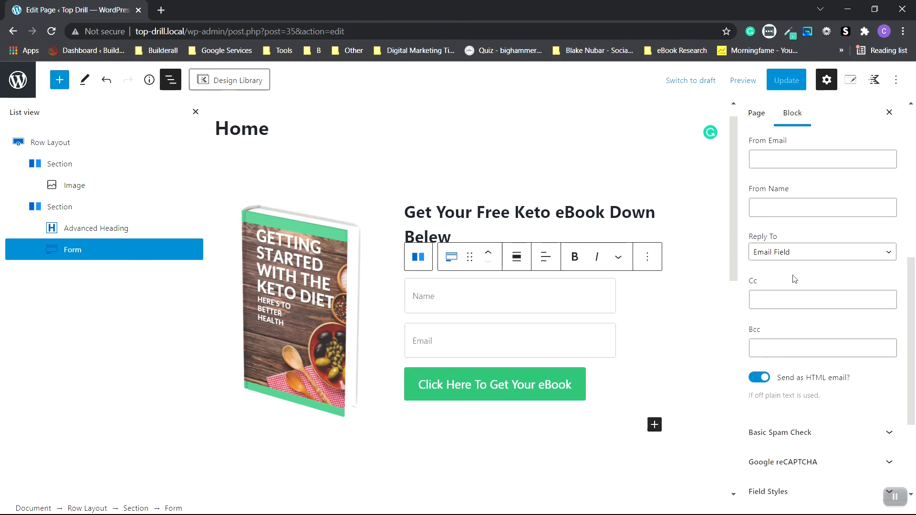
scroll(797, 313, down, 2)
scroll(797, 314, up, 5)
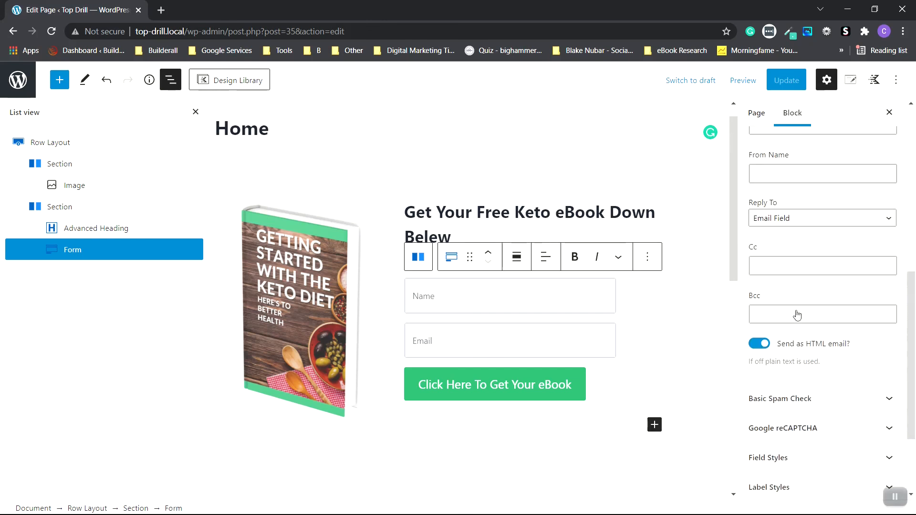
click(812, 138)
Check the form's Basic Spam Check and Google reCAPTCHA settings without changing them.
click(824, 293)
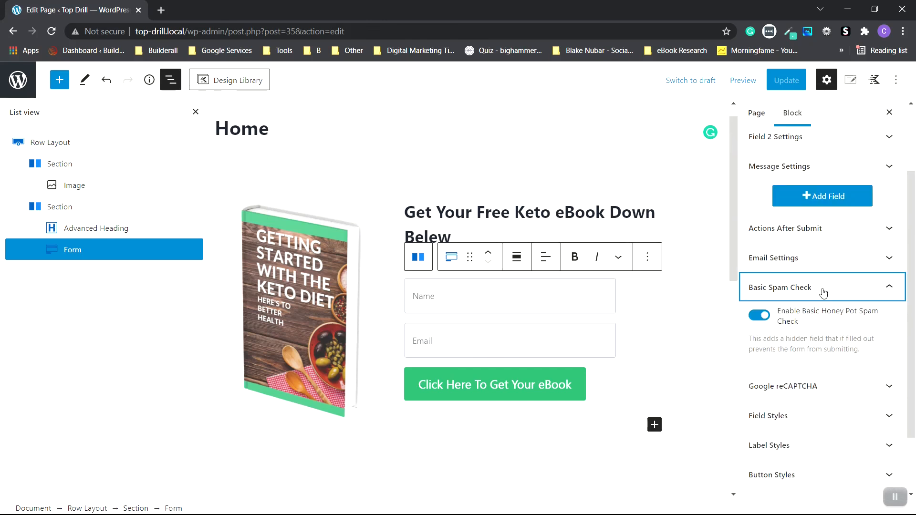
click(824, 293)
click(836, 323)
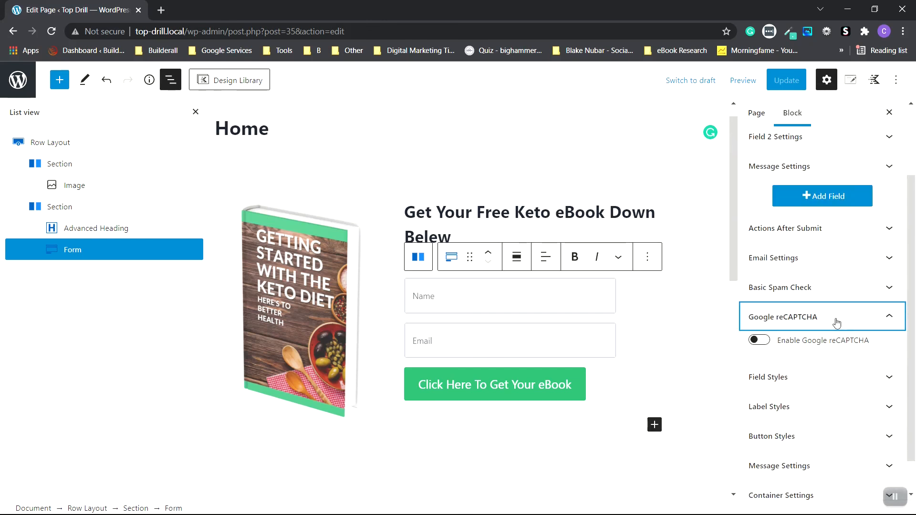
click(837, 323)
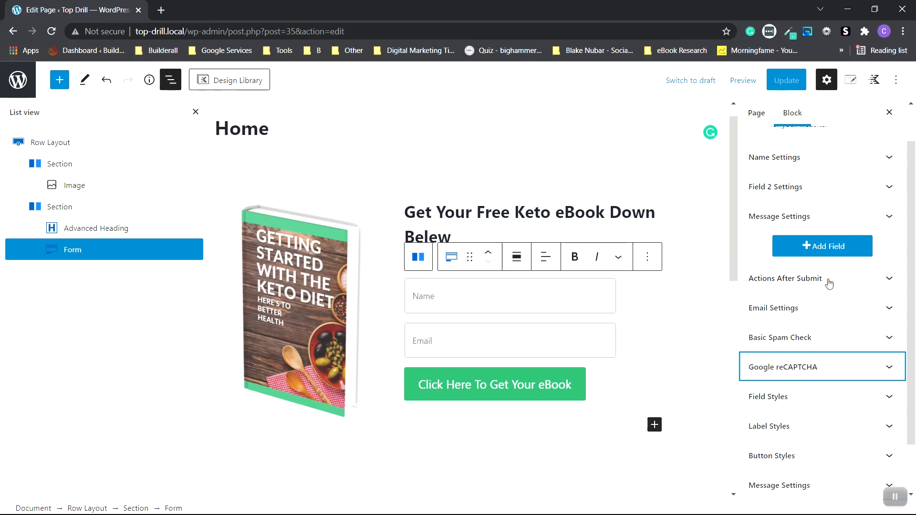
Set the form's Actions After Submit to Redirect and disable the Email action.
click(829, 282)
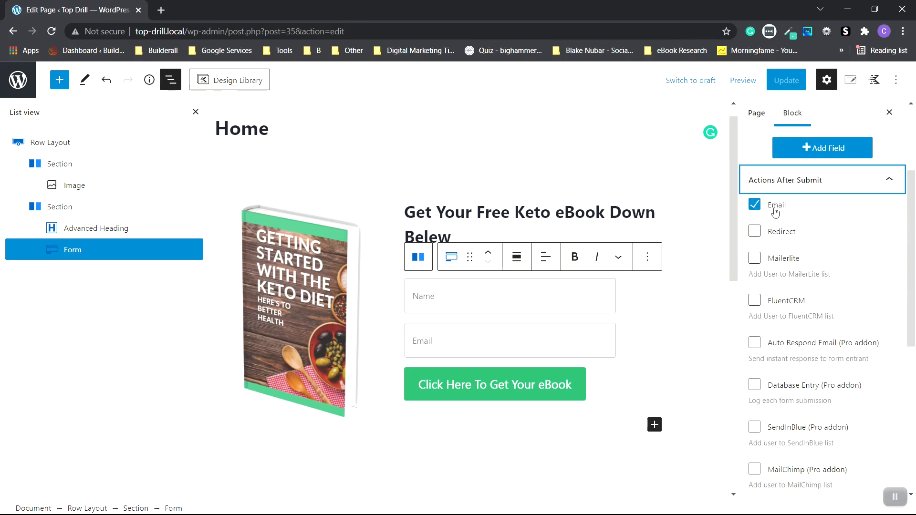
click(754, 233)
click(755, 204)
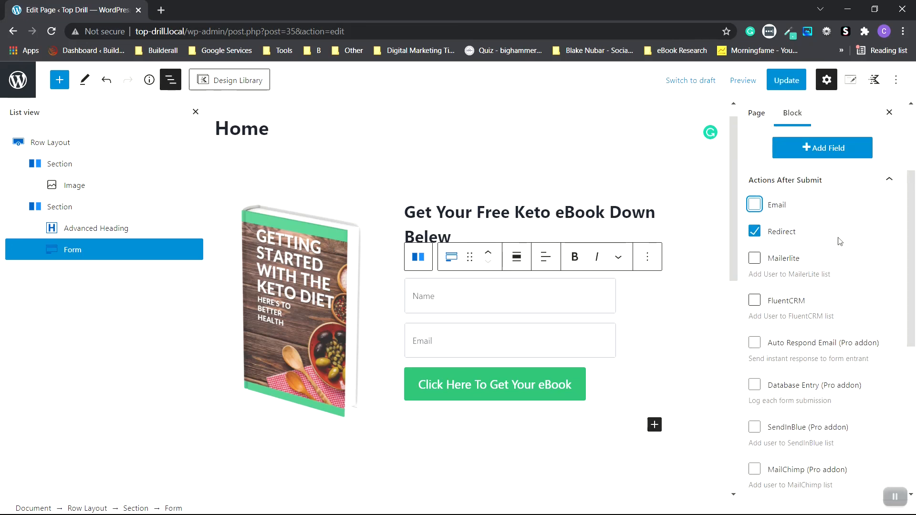
Examine the other Actions After Submit options and the Redirect Settings with their Redirect to URL field.
scroll(833, 258, down, 3)
scroll(794, 256, up, 1)
scroll(849, 254, down, 2)
scroll(821, 205, up, 1)
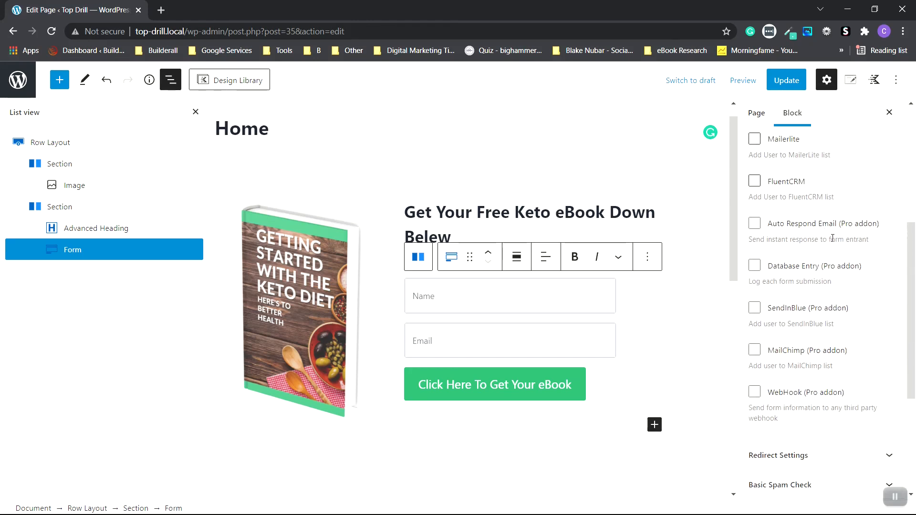
scroll(821, 255, down, 1)
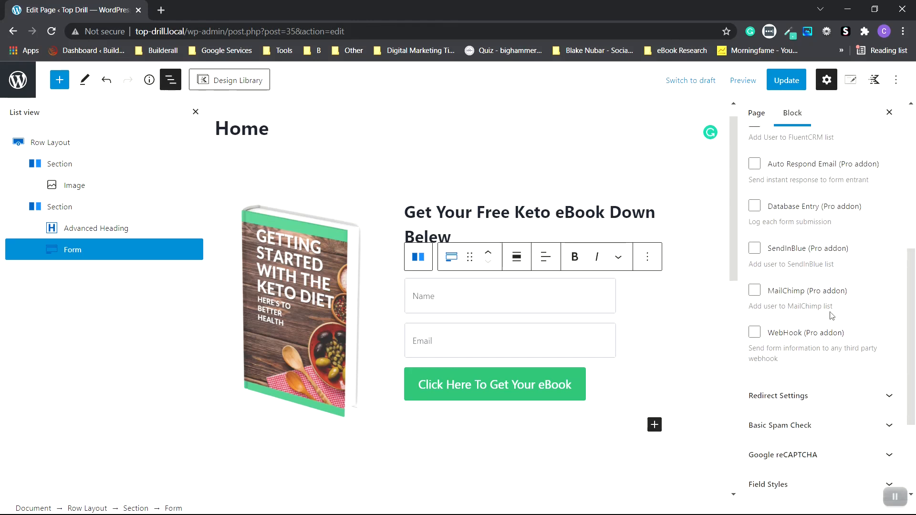
scroll(858, 278, down, 2)
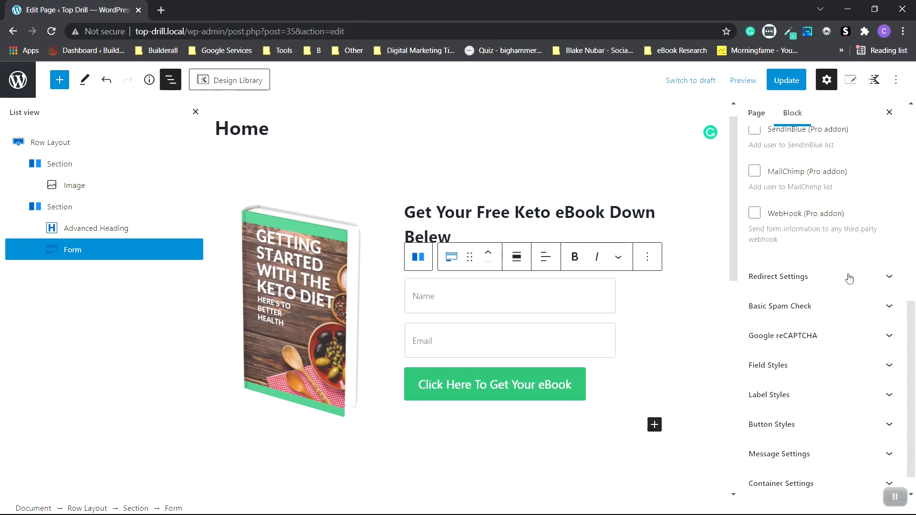
click(849, 278)
click(845, 276)
scroll(845, 278, up, 3)
scroll(847, 283, up, 4)
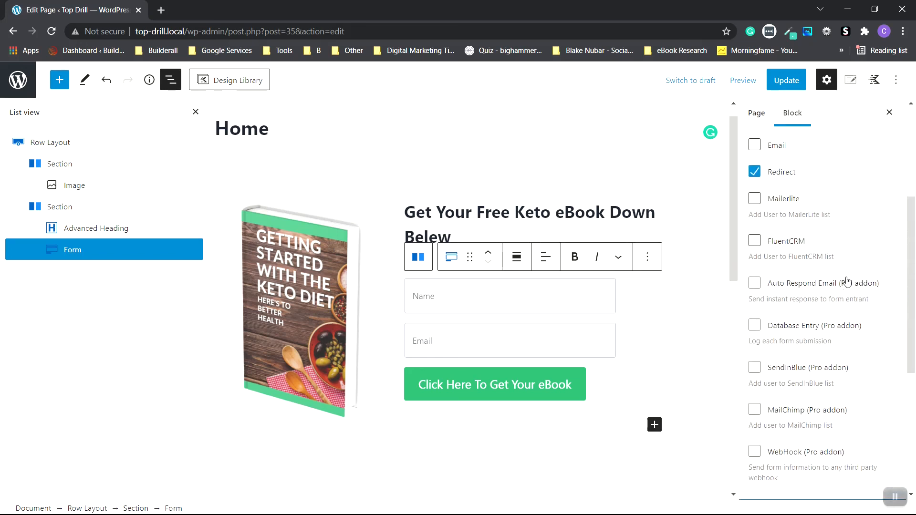
scroll(806, 248, down, 6)
click(801, 281)
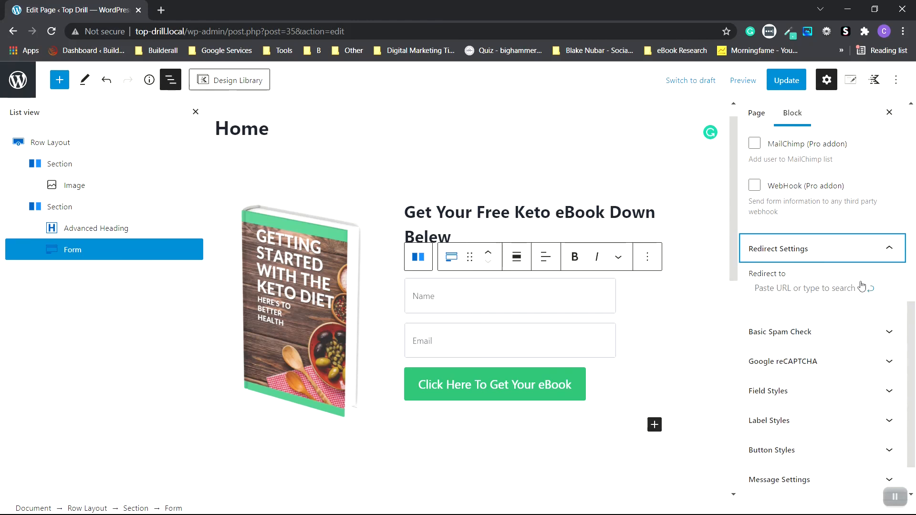
Update the page and look over its preview in a new tab.
scroll(873, 296, up, 8)
click(787, 80)
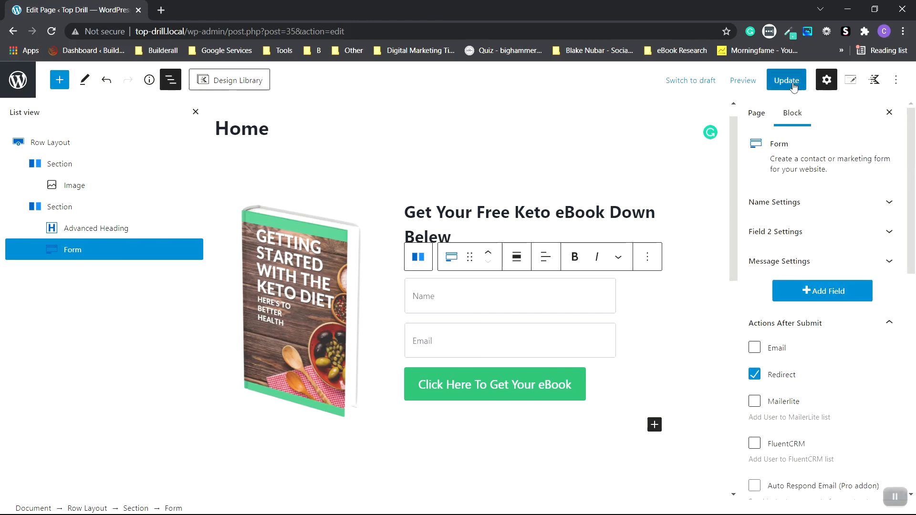
click(743, 80)
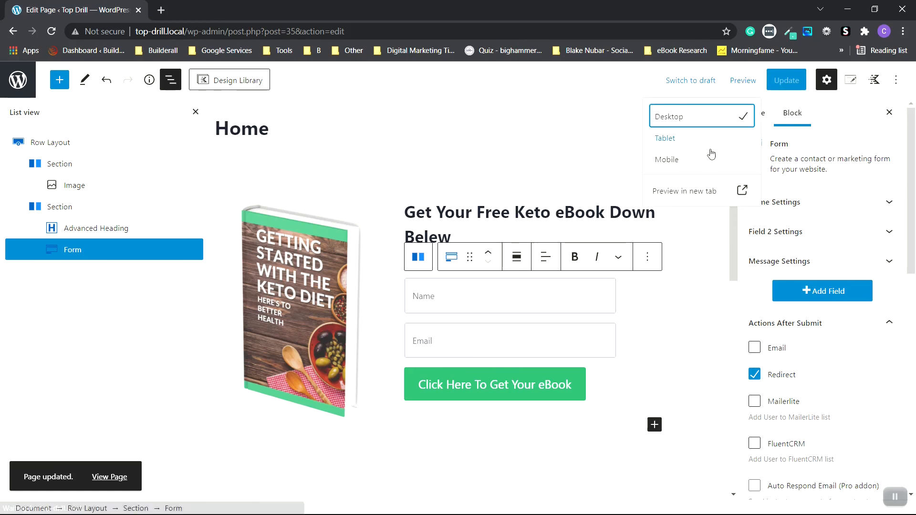
click(690, 192)
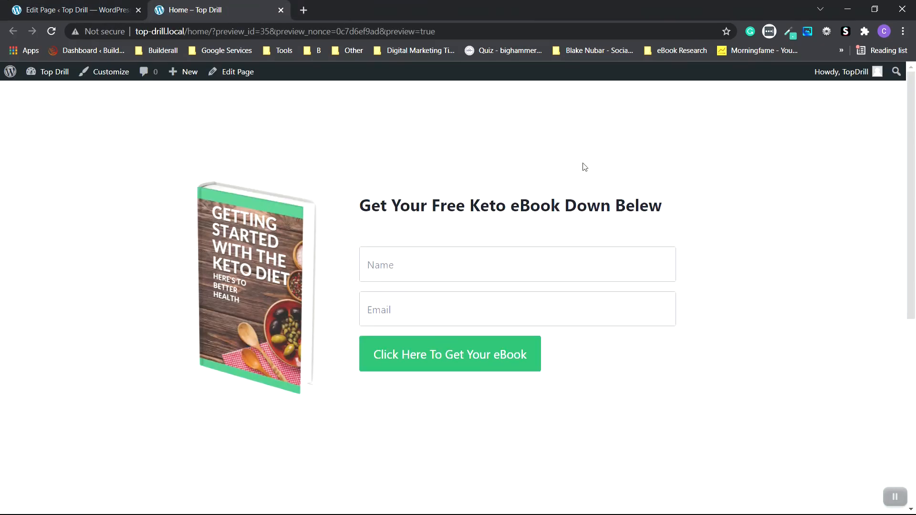
scroll(549, 263, down, 5)
scroll(536, 425, up, 5)
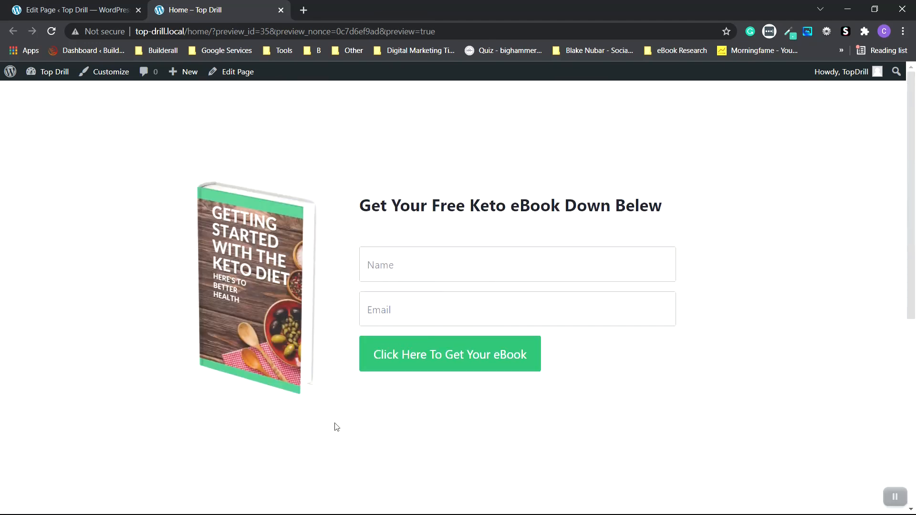